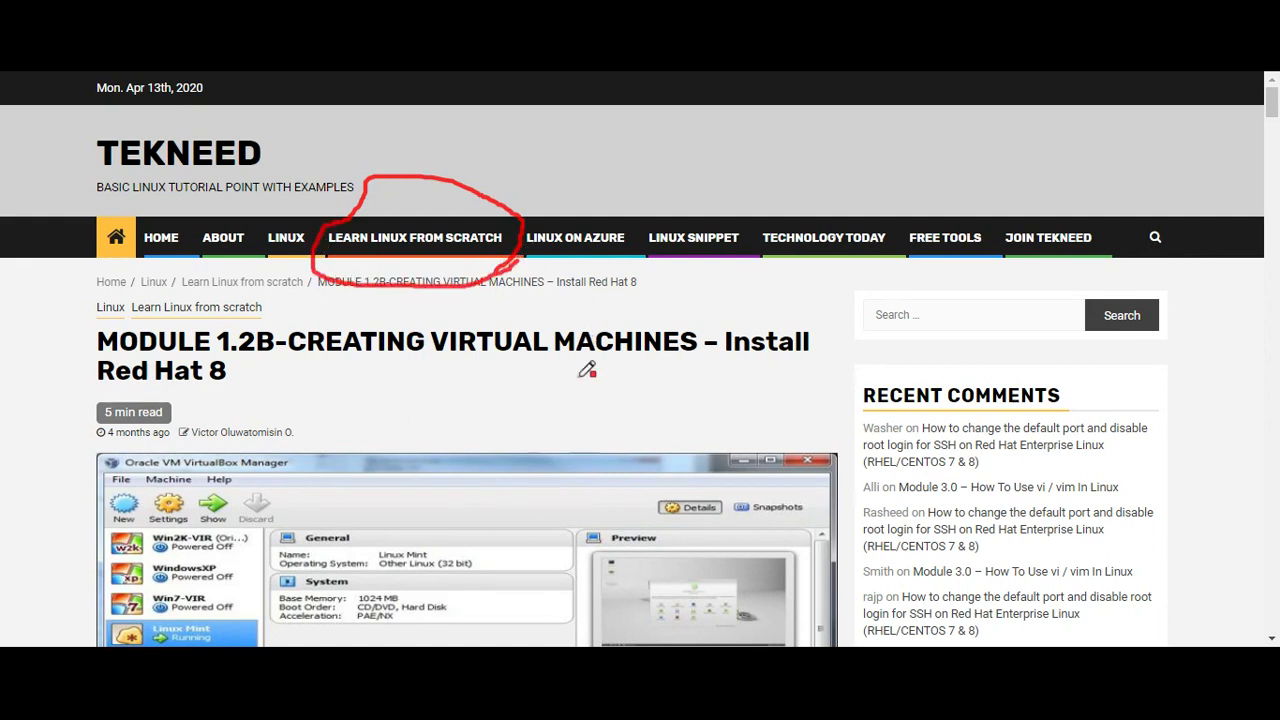
Step: Minimize the tekneed article in Chrome to reveal the VirtualBox Manager on the desktop
{"action": "mouse_move", "coordinate": [758, 397]}
{"action": "left_mouse_down"}
{"action": "mouse_move", "coordinate": [790, 391]}
{"action": "mouse_move", "coordinate": [700, 262]}
{"action": "mouse_move", "coordinate": [460, 280]}
{"action": "mouse_move", "coordinate": [210, 270]}
{"action": "mouse_move", "coordinate": [58, 336]}
{"action": "mouse_move", "coordinate": [190, 388]}
{"action": "mouse_move", "coordinate": [790, 394]}
{"action": "left_mouse_up"}
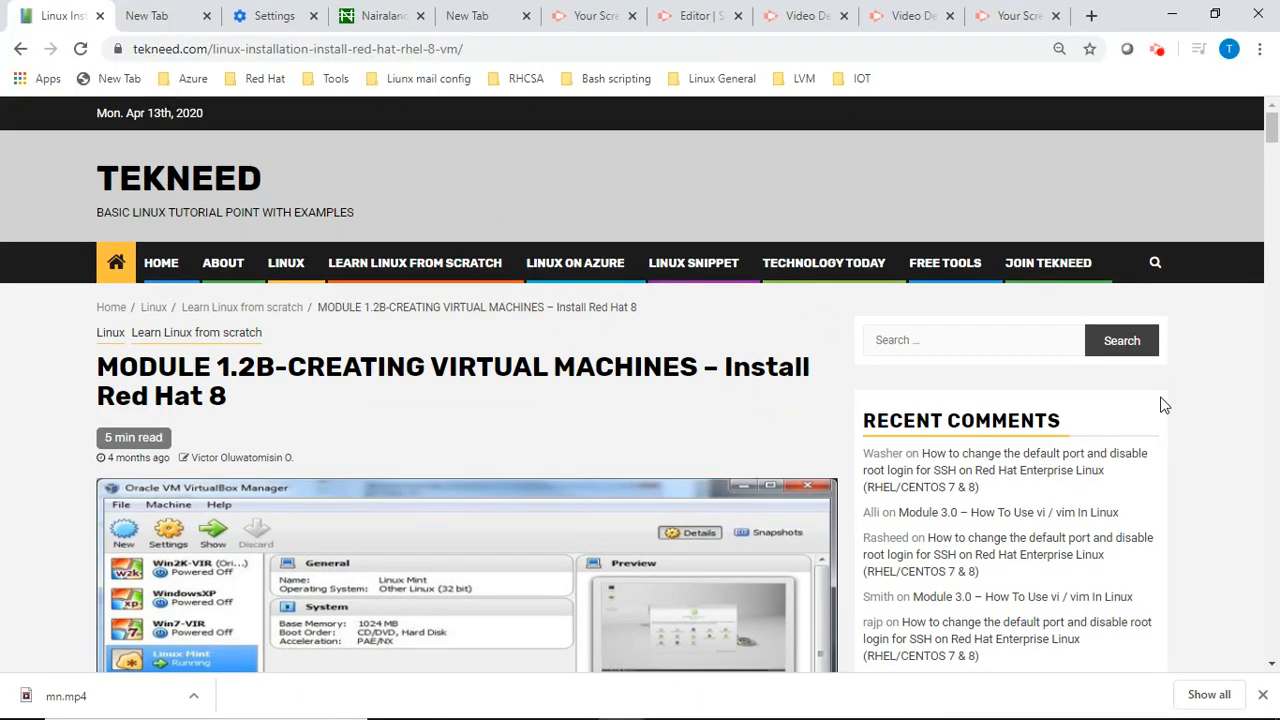
{"action": "left_click", "coordinate": [1165, 16]}
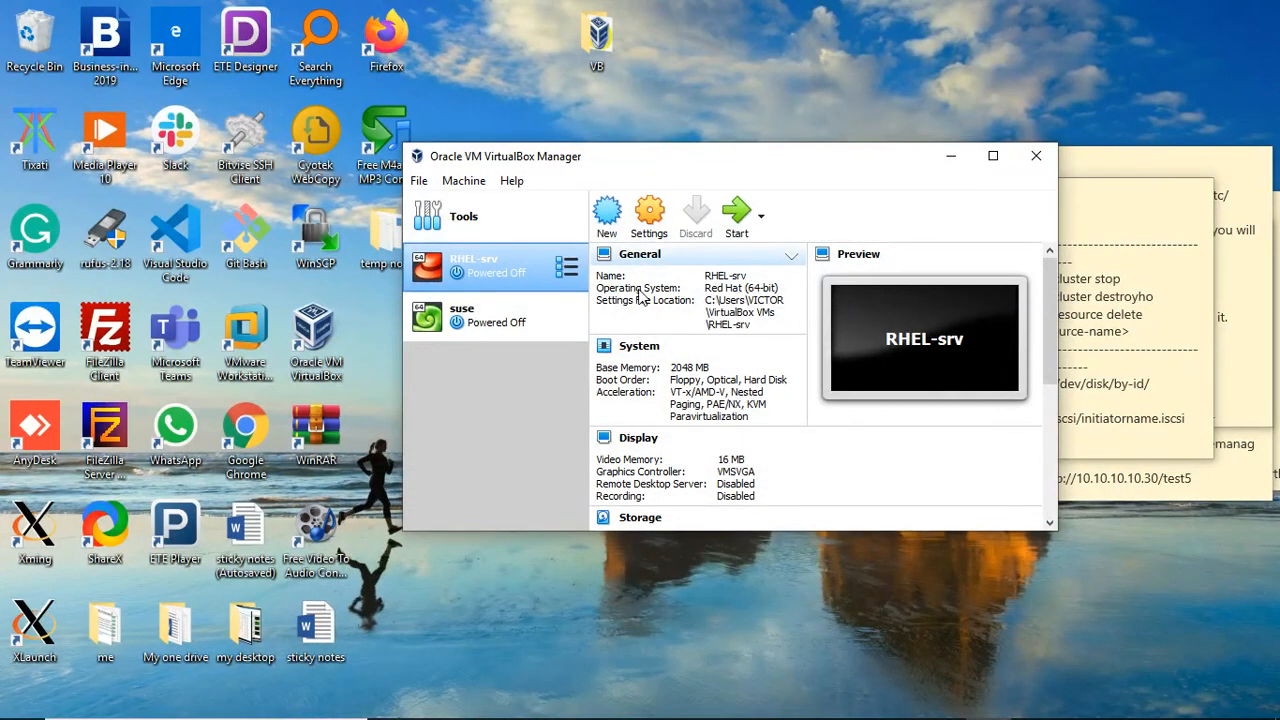
Step: Define a new VM named tekneed-rhel8, Linux / Red Hat (64-bit), keeping the default memory
{"action": "left_click", "coordinate": [609, 215]}
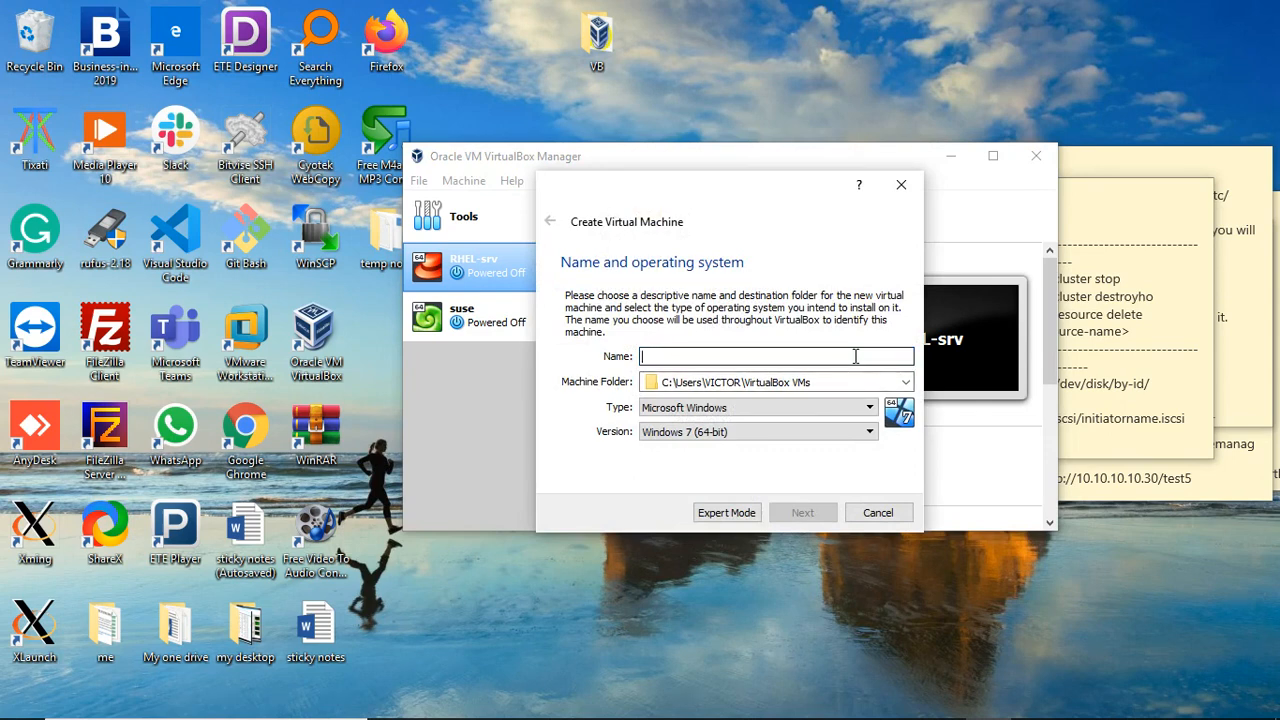
{"action": "type", "text": "te"}
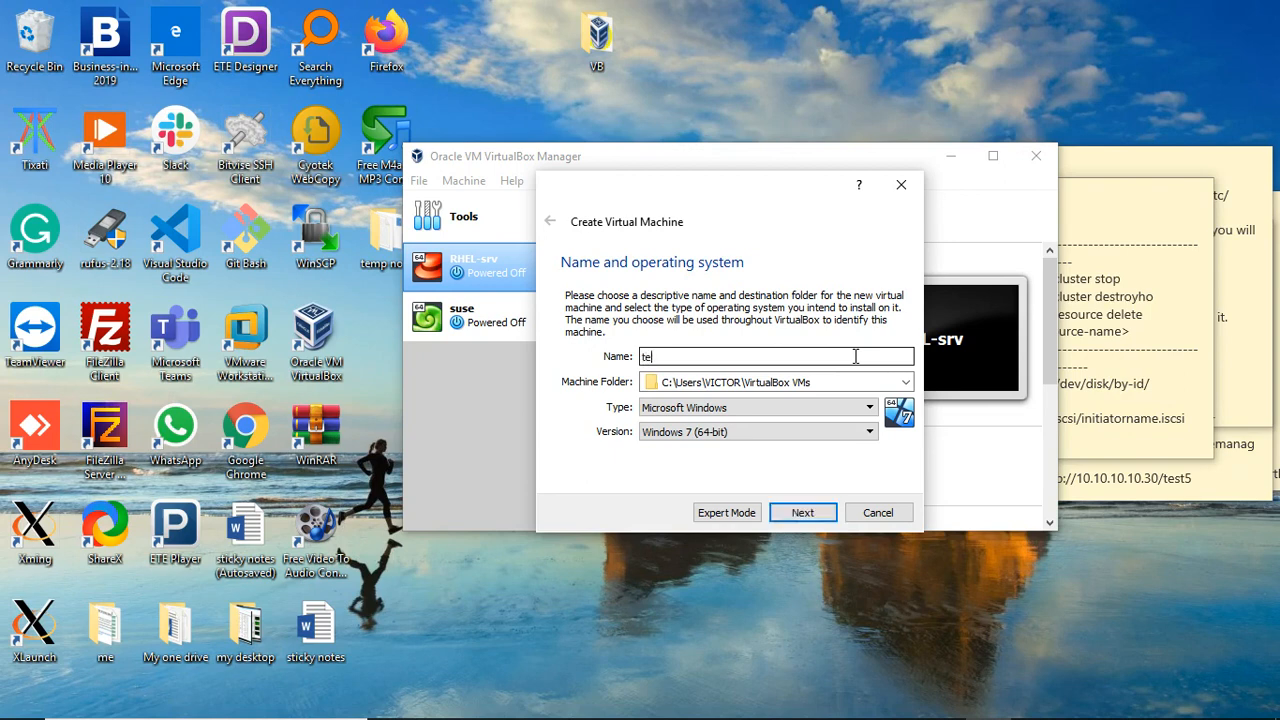
{"action": "type", "text": "kneed-rhel8"}
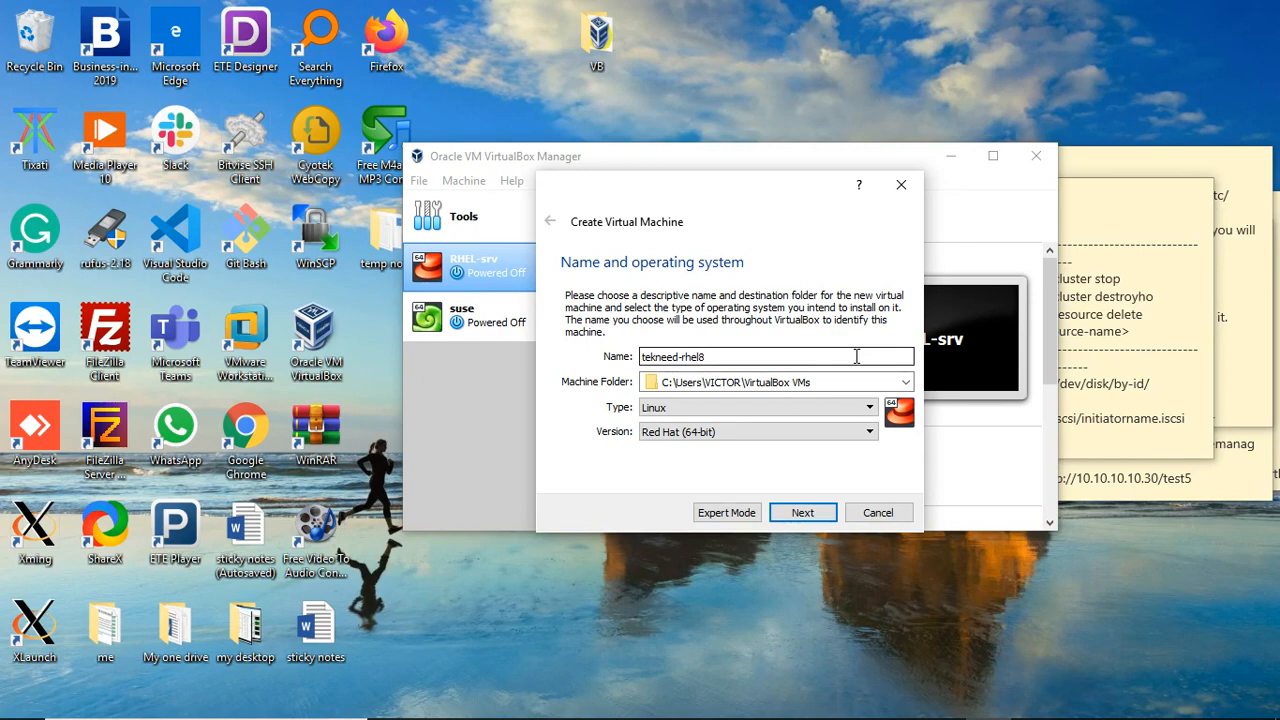
{"action": "left_click", "coordinate": [851, 409]}
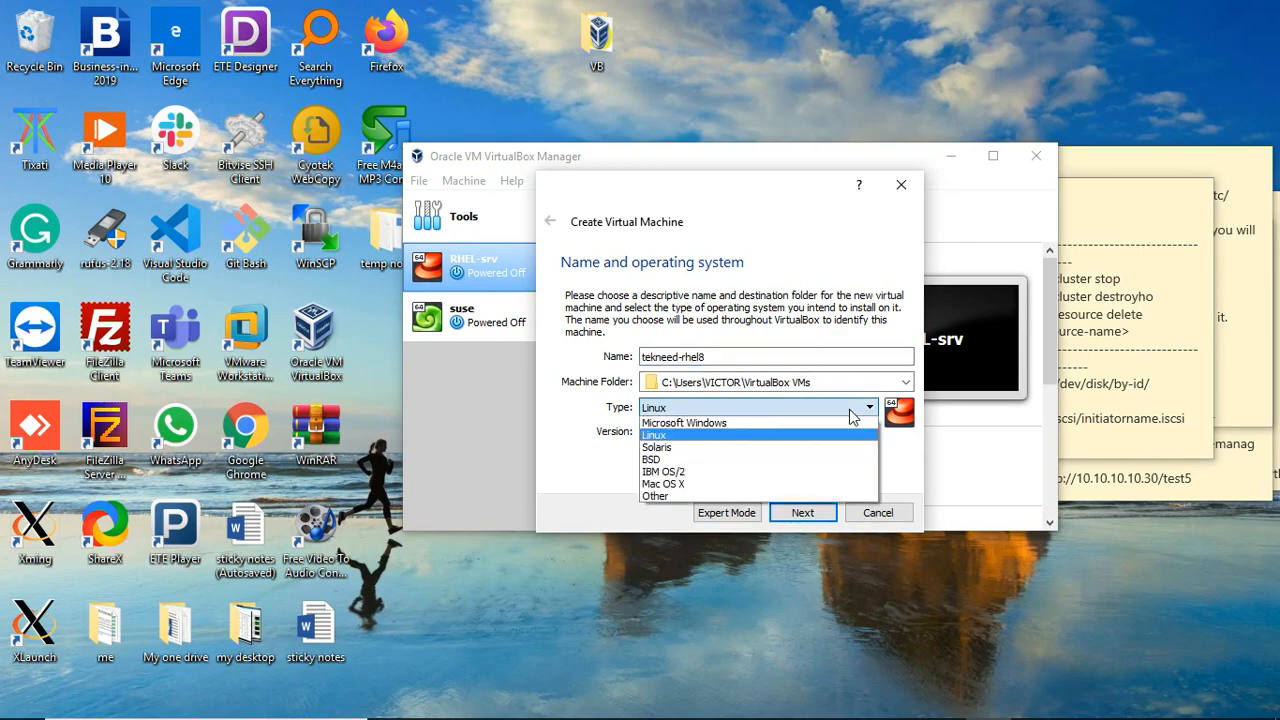
{"action": "left_click", "coordinate": [851, 412]}
{"action": "left_click", "coordinate": [851, 438]}
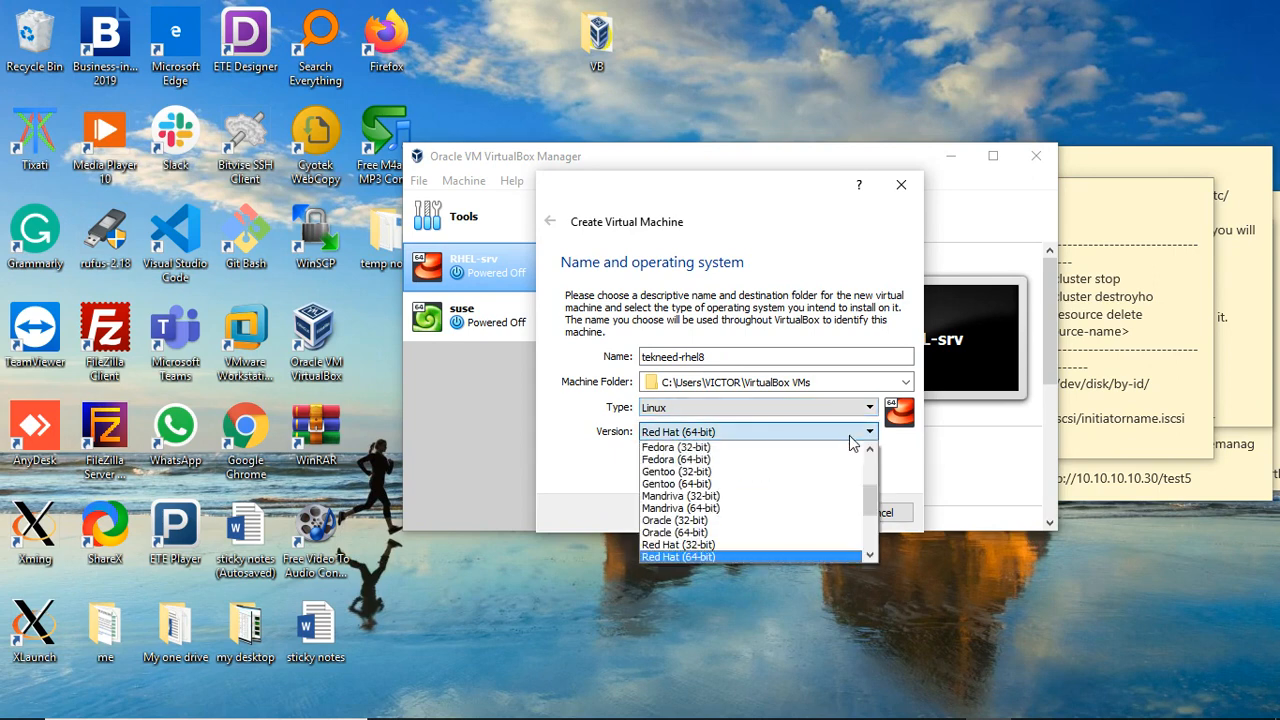
{"action": "left_click", "coordinate": [849, 436]}
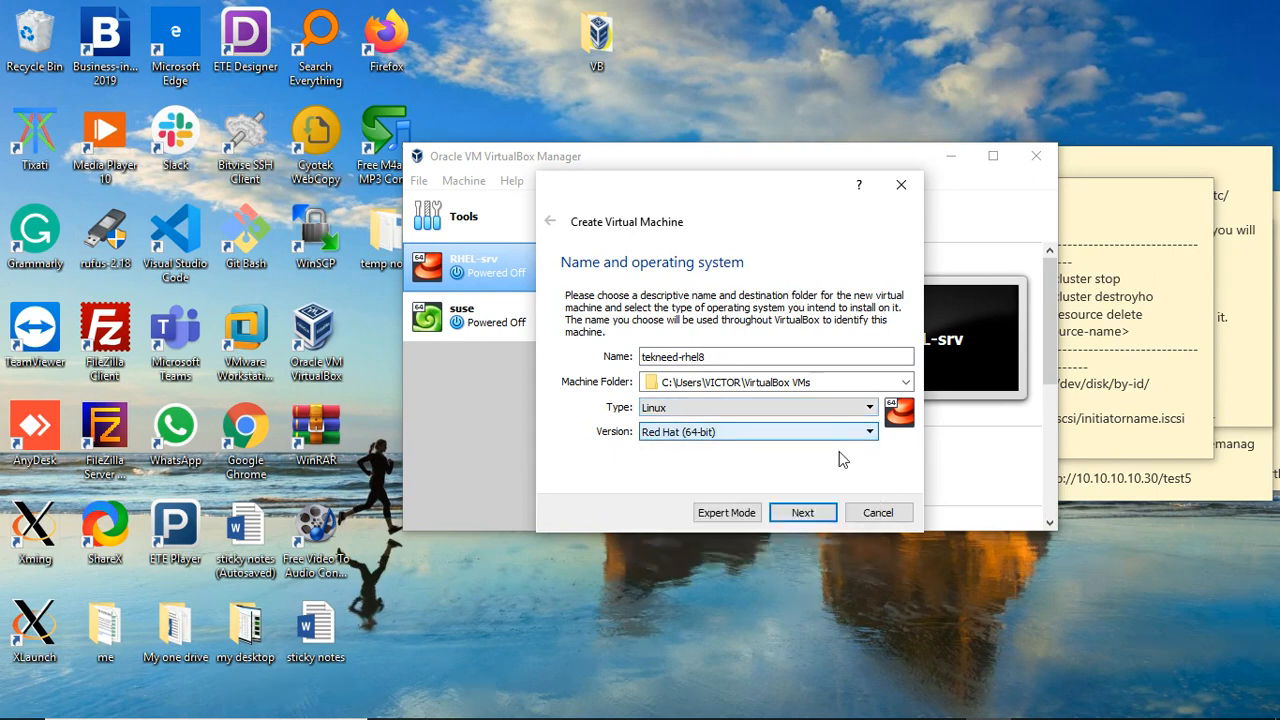
{"action": "left_click", "coordinate": [818, 514]}
{"action": "left_click", "coordinate": [812, 514]}
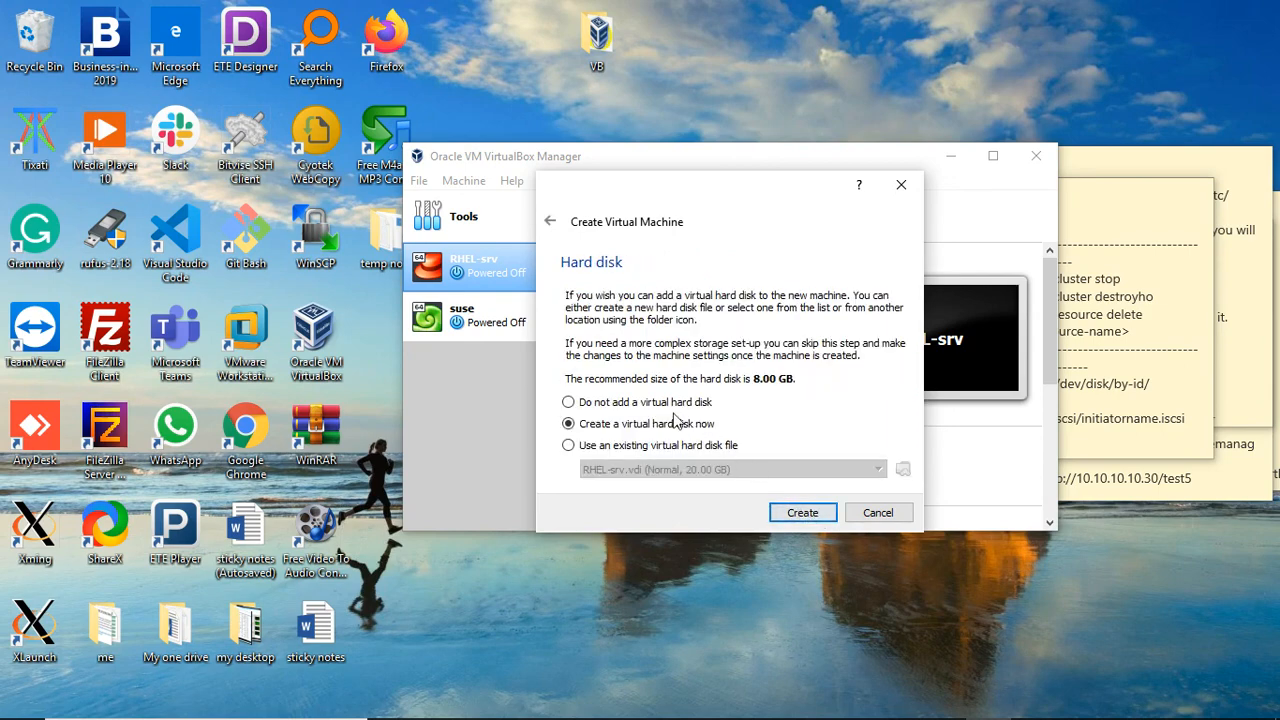
Step: Give the machine a new dynamically allocated VDI hard disk of 15 GB and create it
{"action": "left_click", "coordinate": [801, 513]}
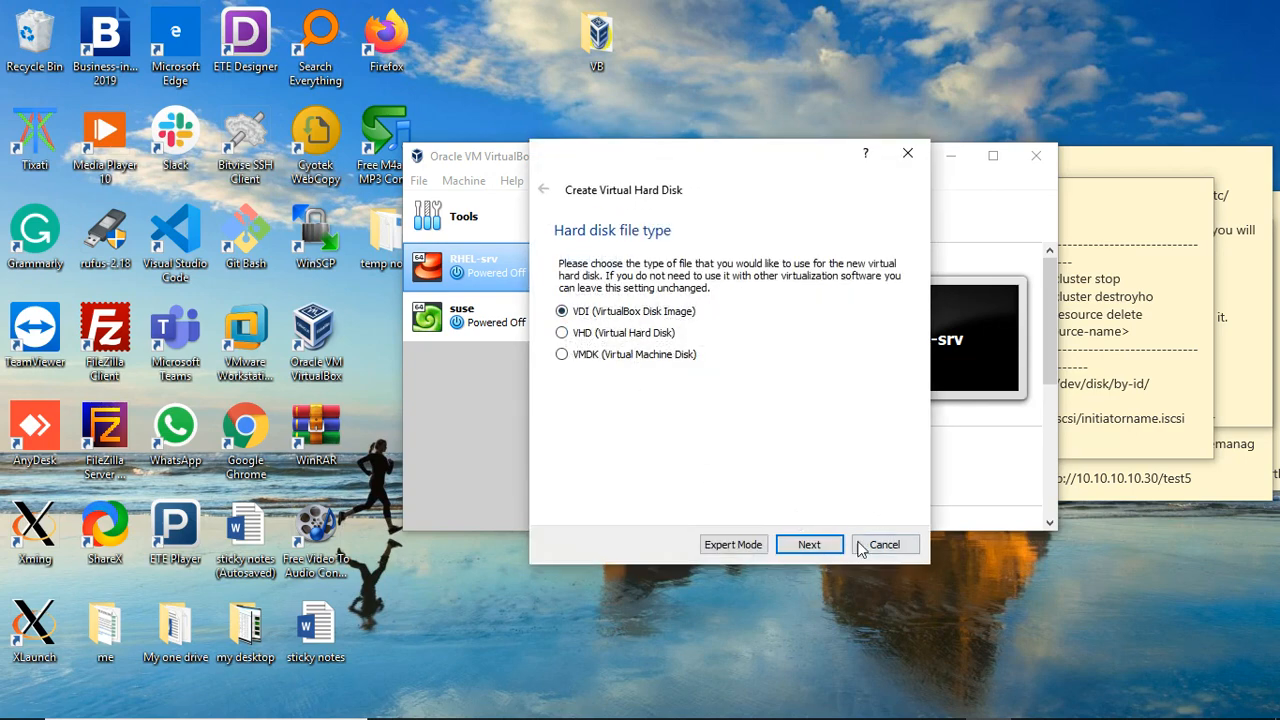
{"action": "left_click", "coordinate": [809, 545]}
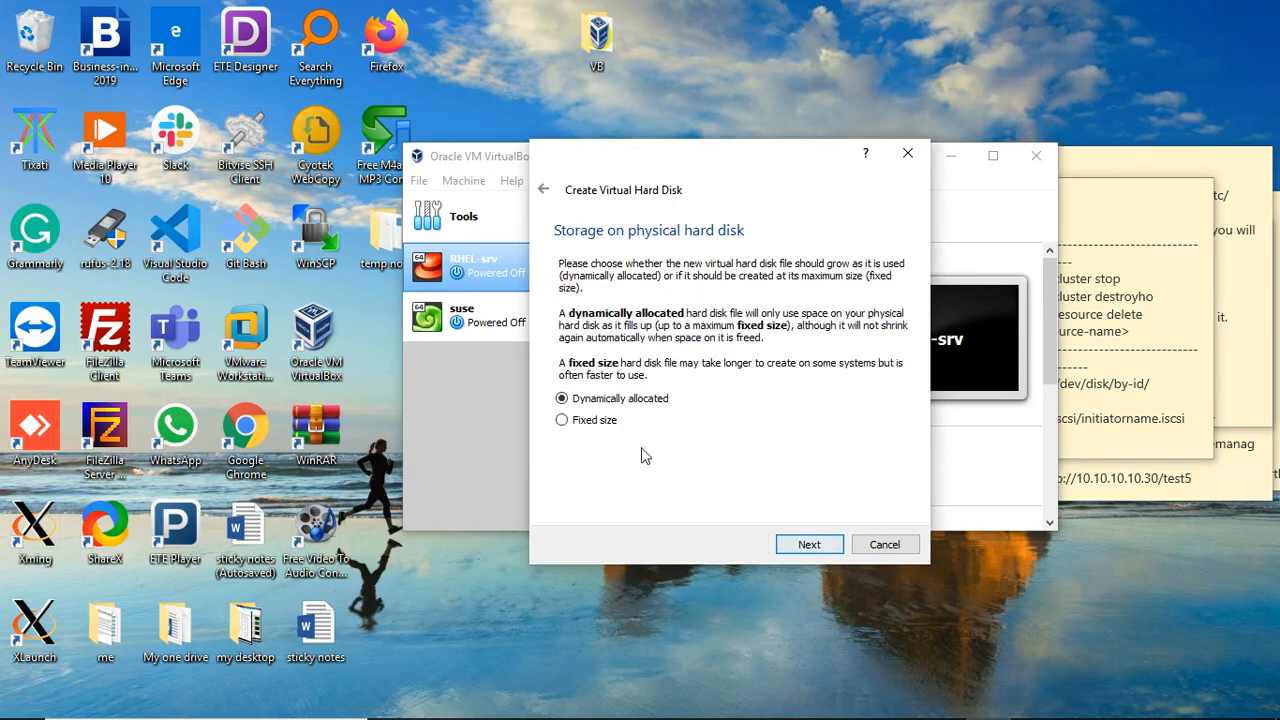
{"action": "left_click", "coordinate": [800, 547]}
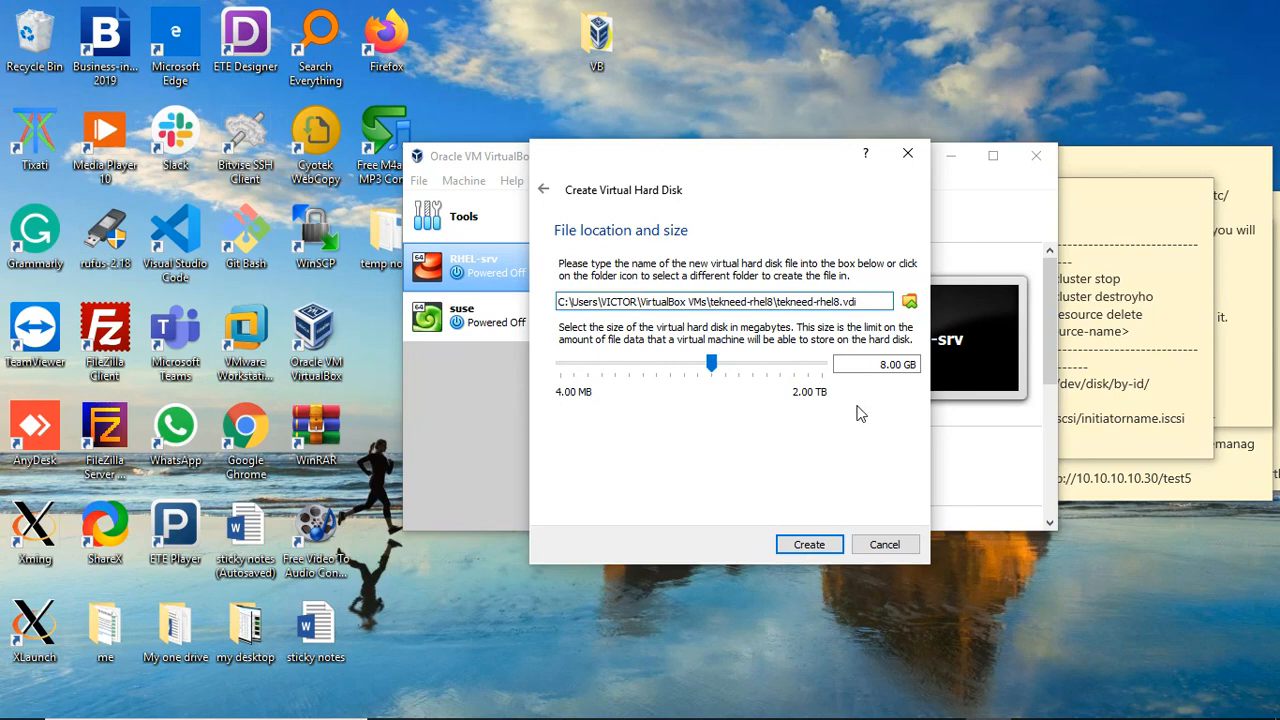
{"action": "left_click", "coordinate": [882, 364]}
{"action": "key", "text": "BackSpace"}
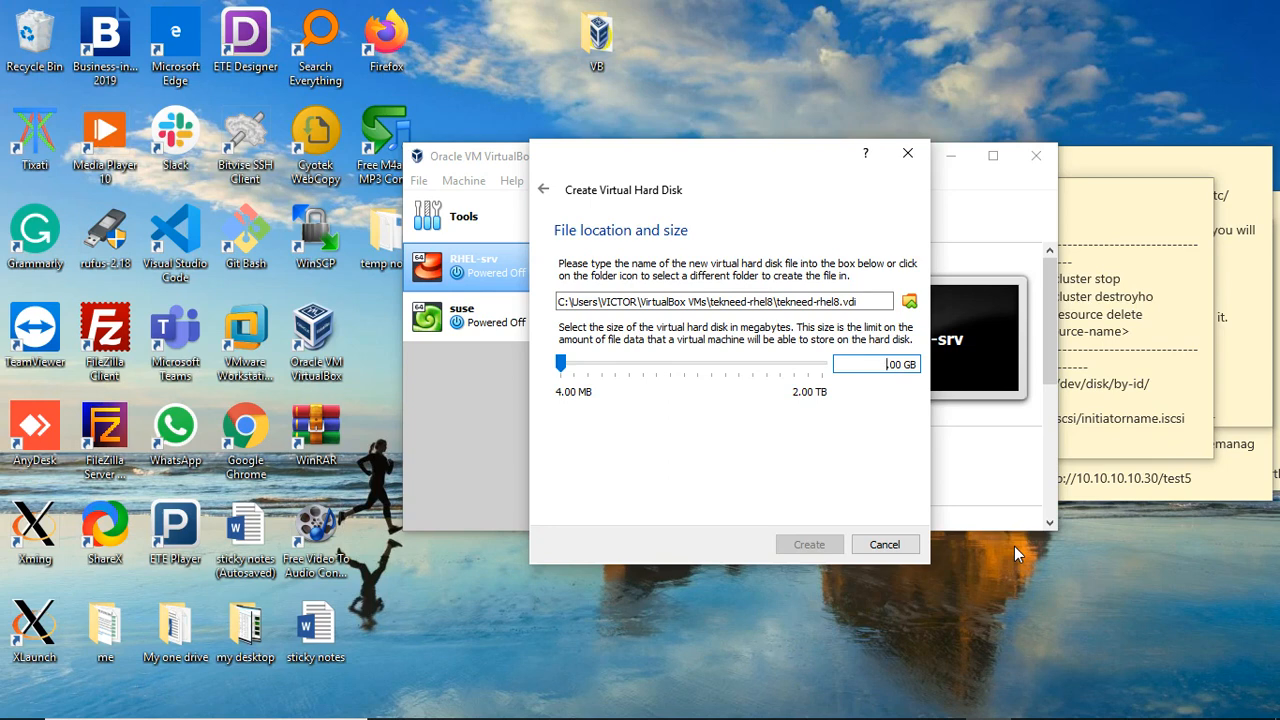
{"action": "type", "text": "15."}
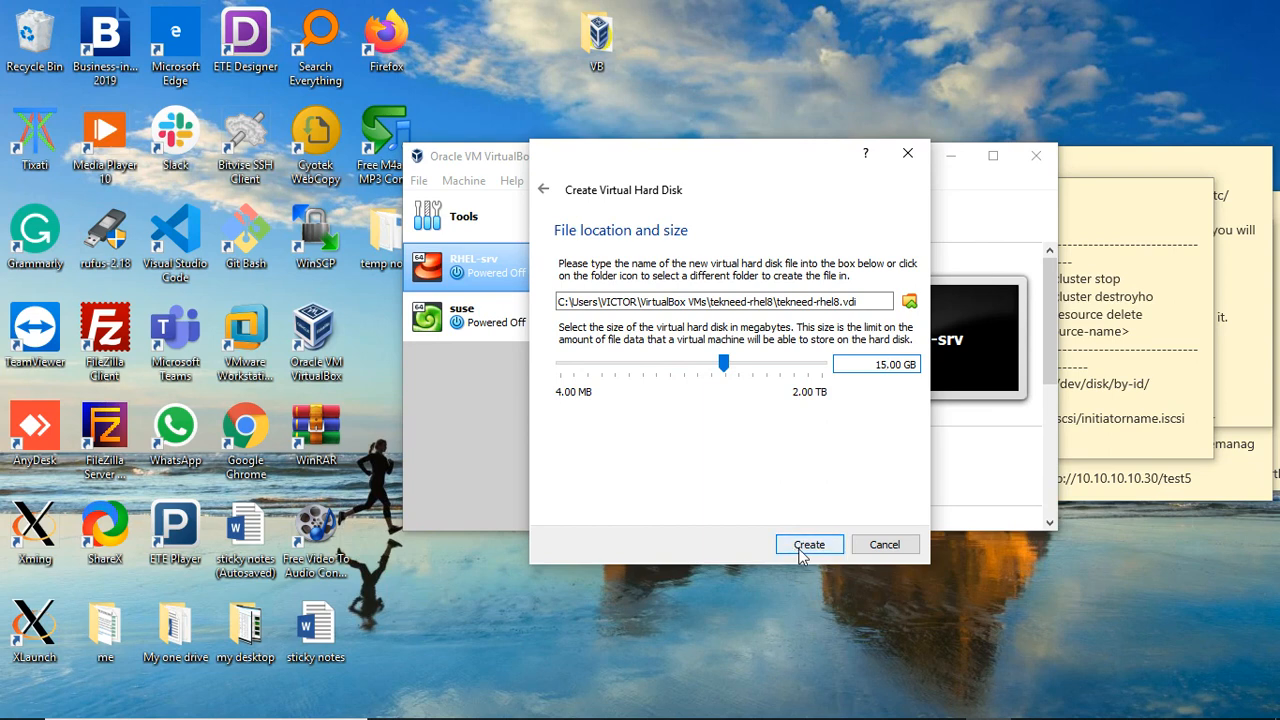
{"action": "left_click", "coordinate": [814, 306]}
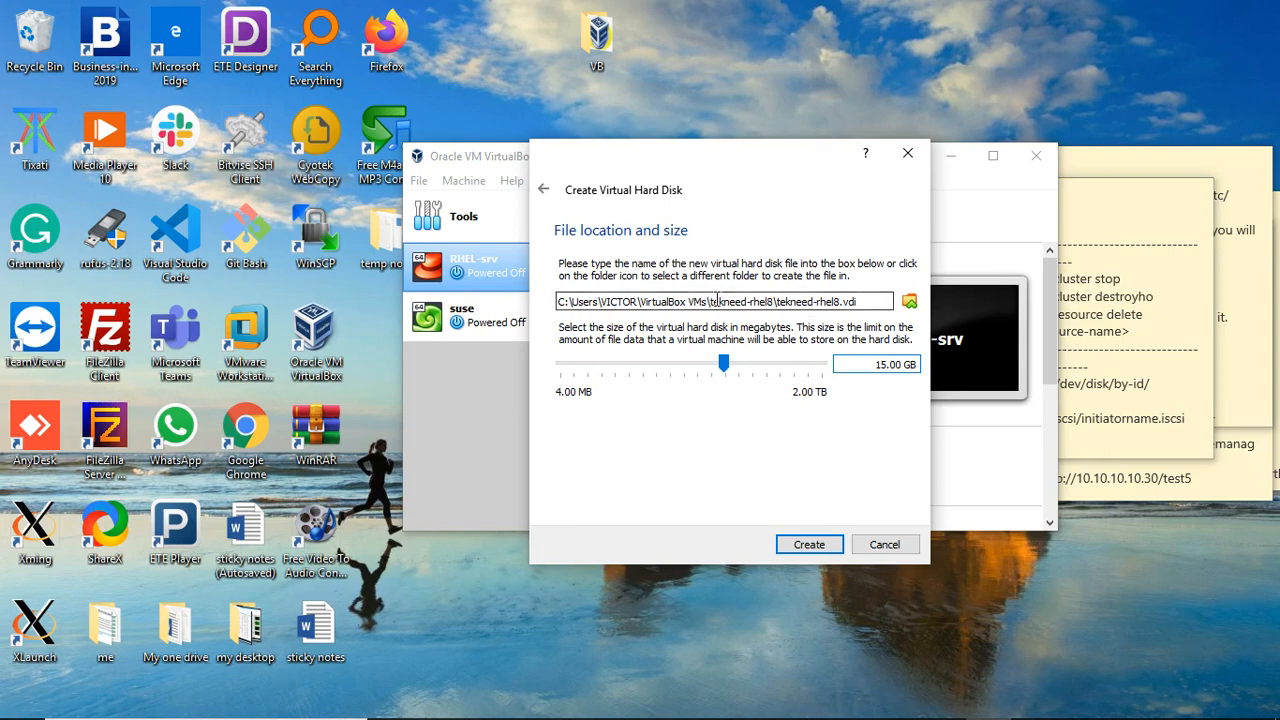
{"action": "left_click", "coordinate": [870, 302]}
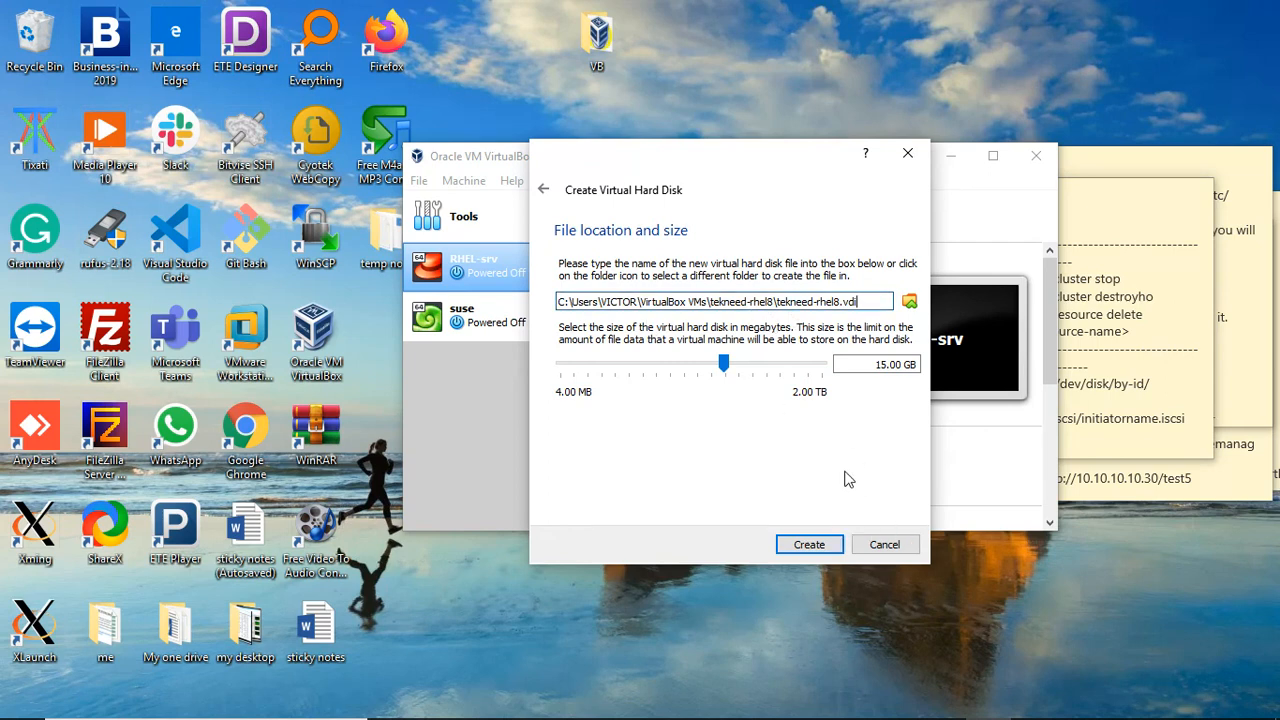
{"action": "left_click", "coordinate": [809, 545]}
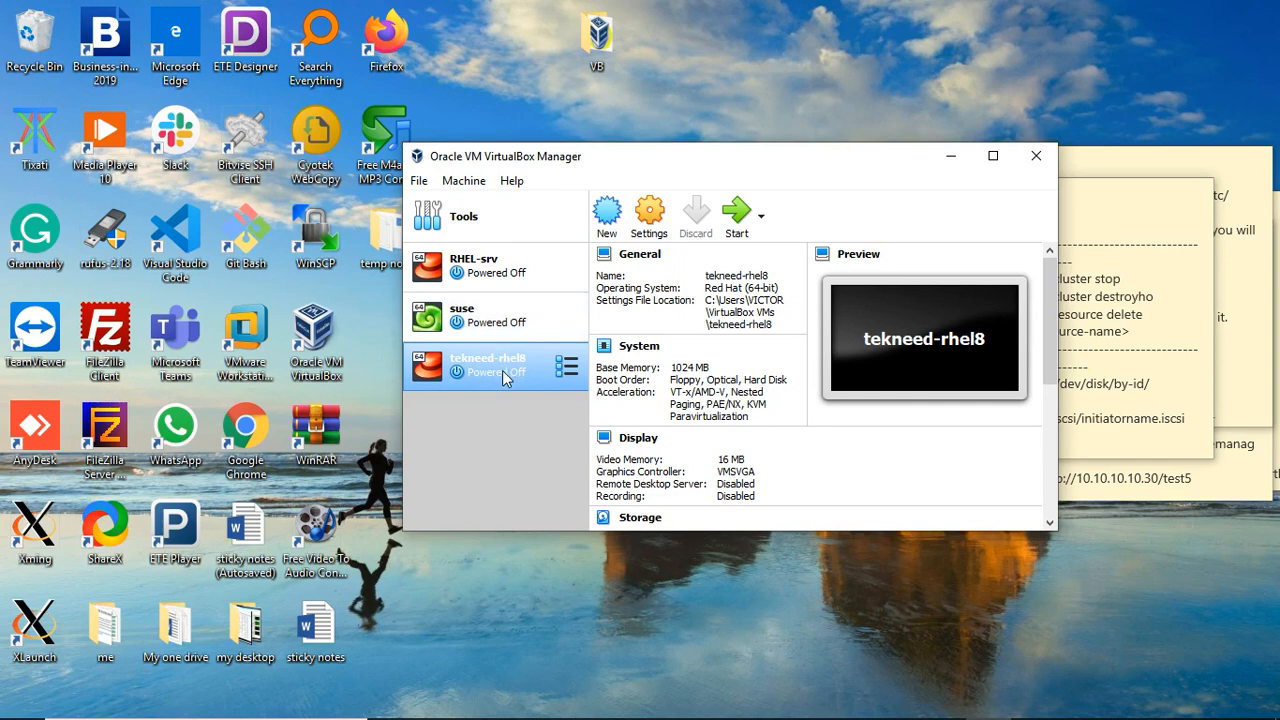
Step: Start tekneed-rhel8 with rhel-8.1-x86_64-dvd.iso as the start-up disk
{"action": "left_click", "coordinate": [738, 218]}
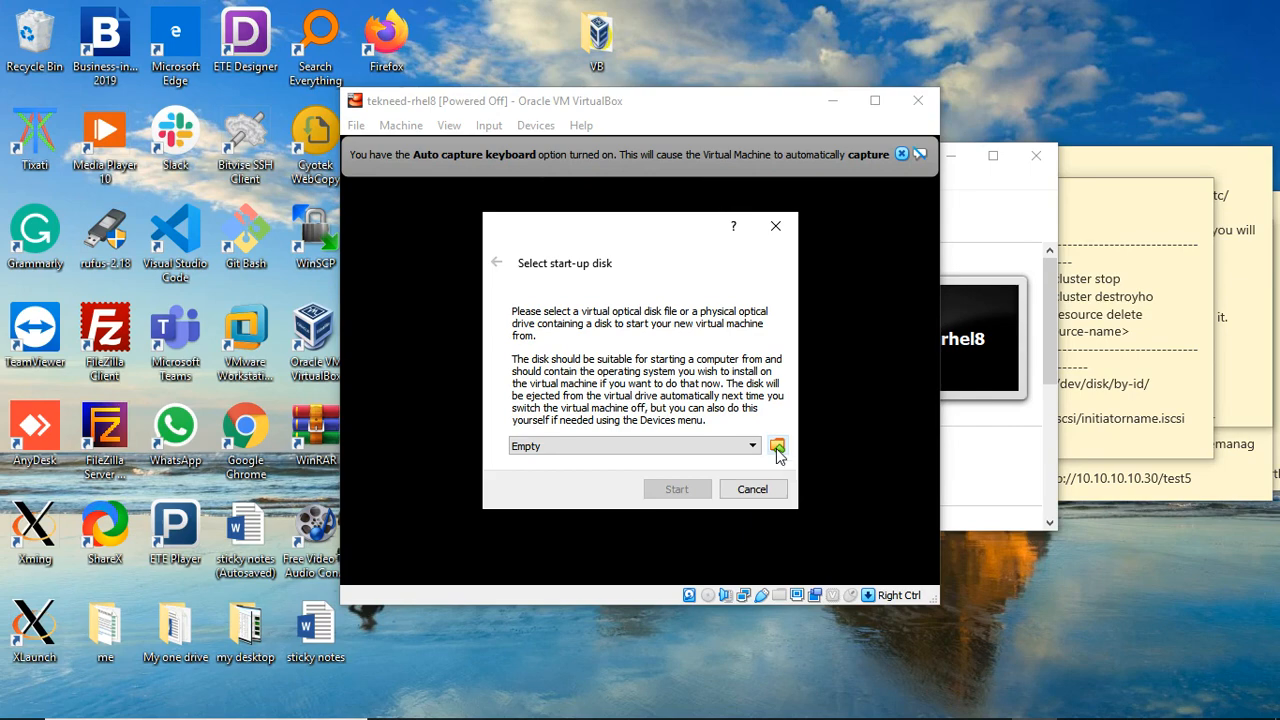
{"action": "left_click", "coordinate": [777, 446]}
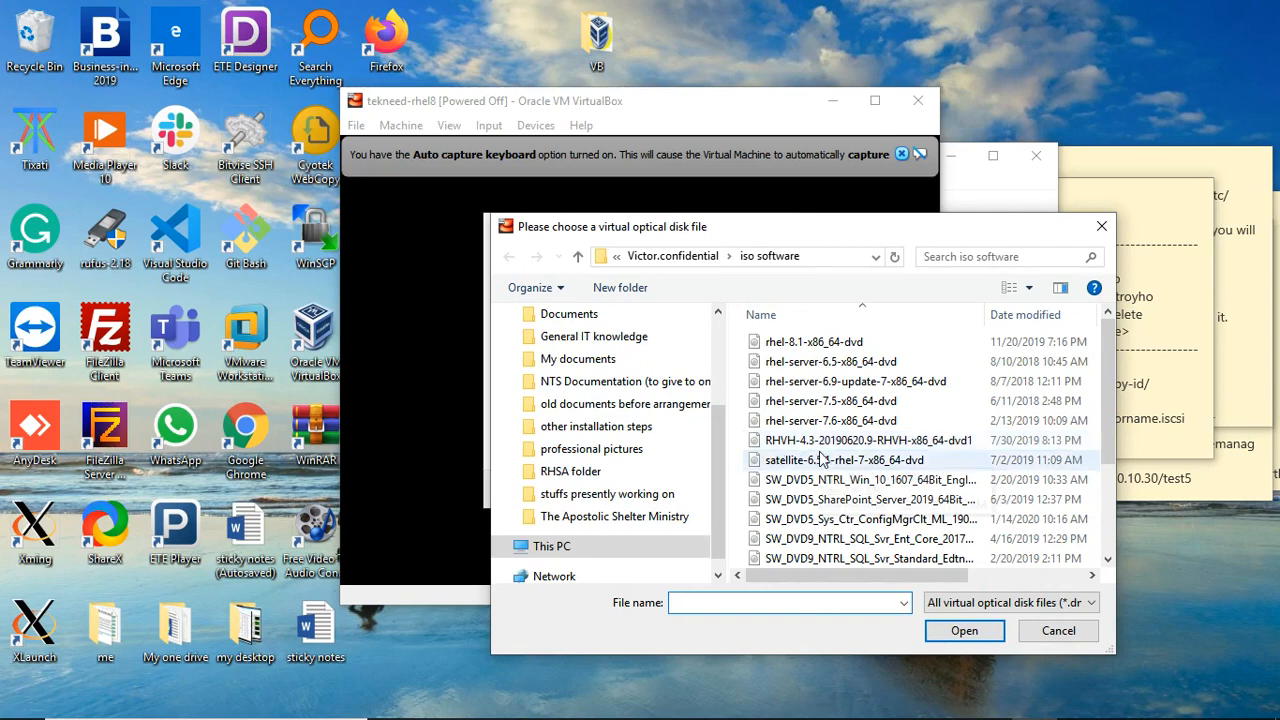
{"action": "left_click", "coordinate": [815, 345]}
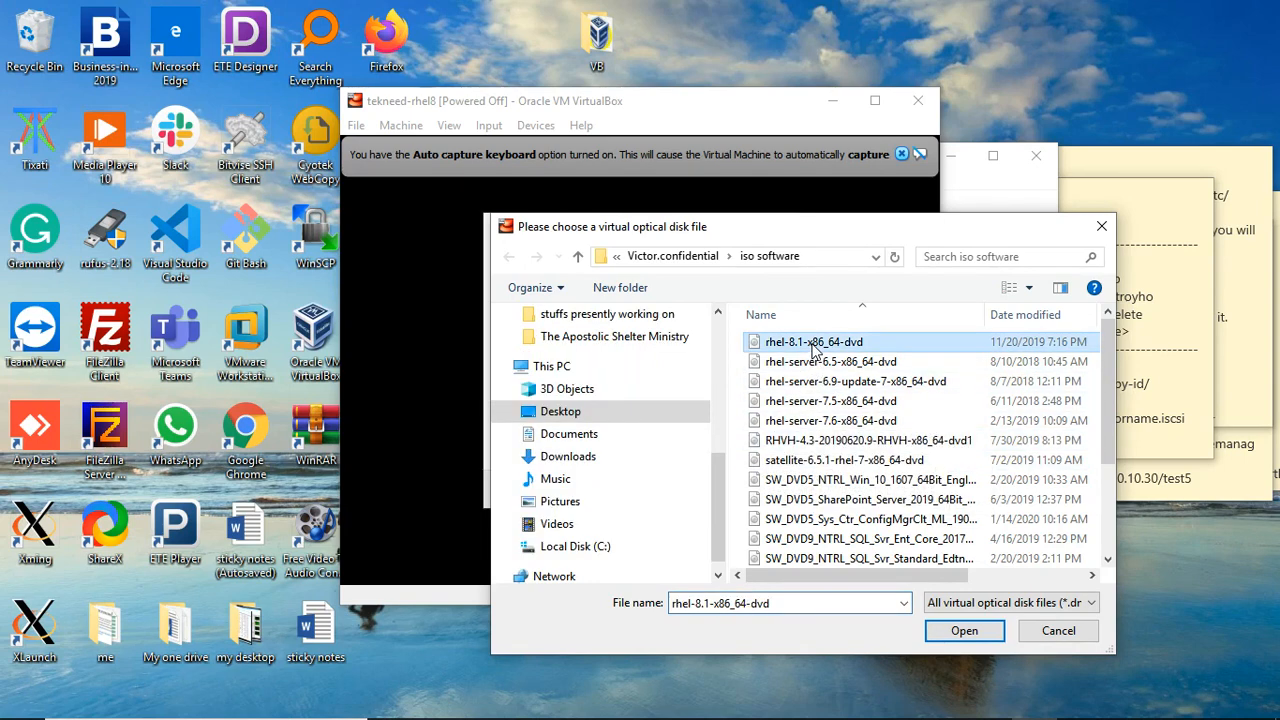
{"action": "left_click", "coordinate": [963, 631]}
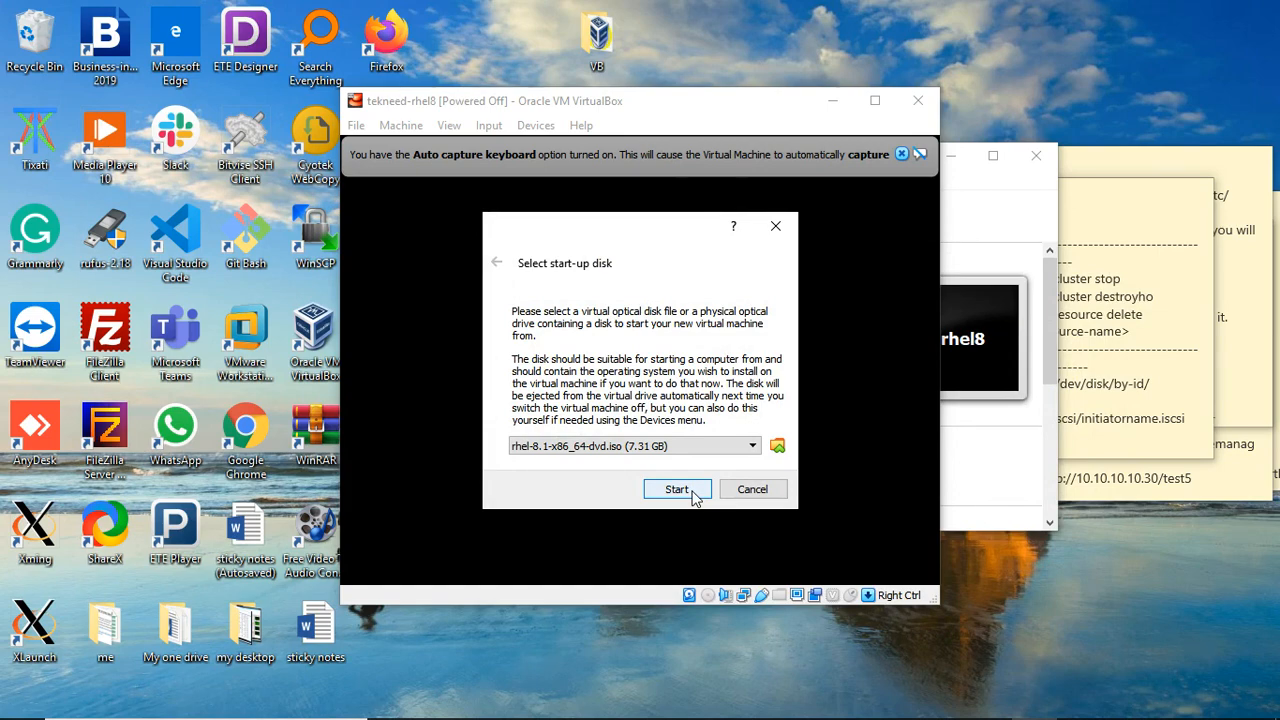
{"action": "left_click", "coordinate": [677, 489]}
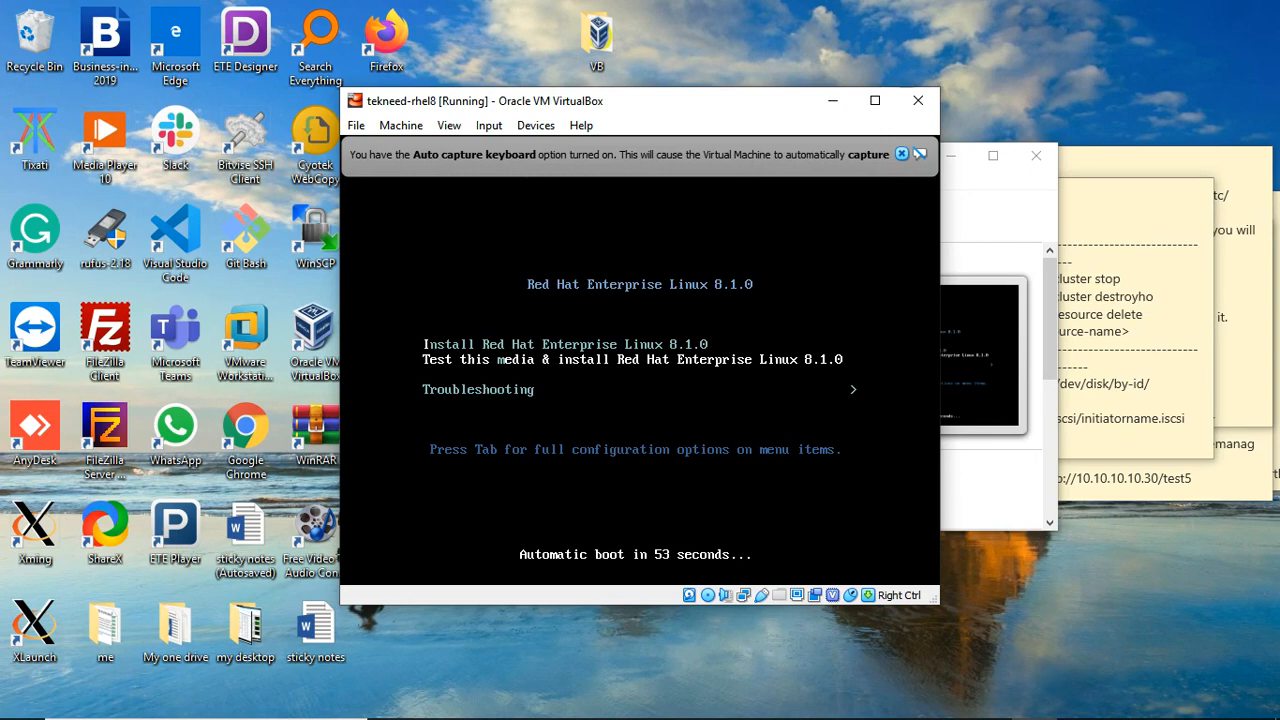
Step: Boot the Install Red Hat Enterprise Linux 8.1.0 entry and dismiss the keyboard and mouse notices
{"action": "key", "text": "Up"}
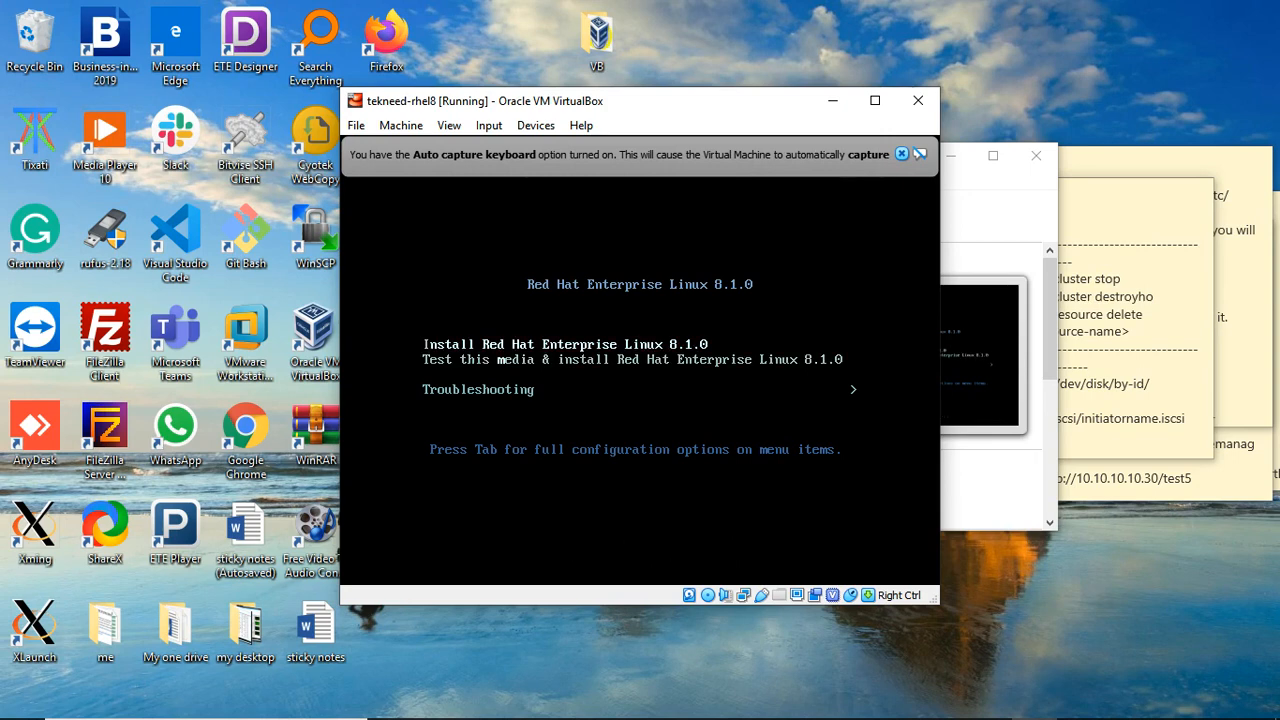
{"action": "key", "text": "Down"}
{"action": "key", "text": "Up"}
{"action": "key", "text": "Return"}
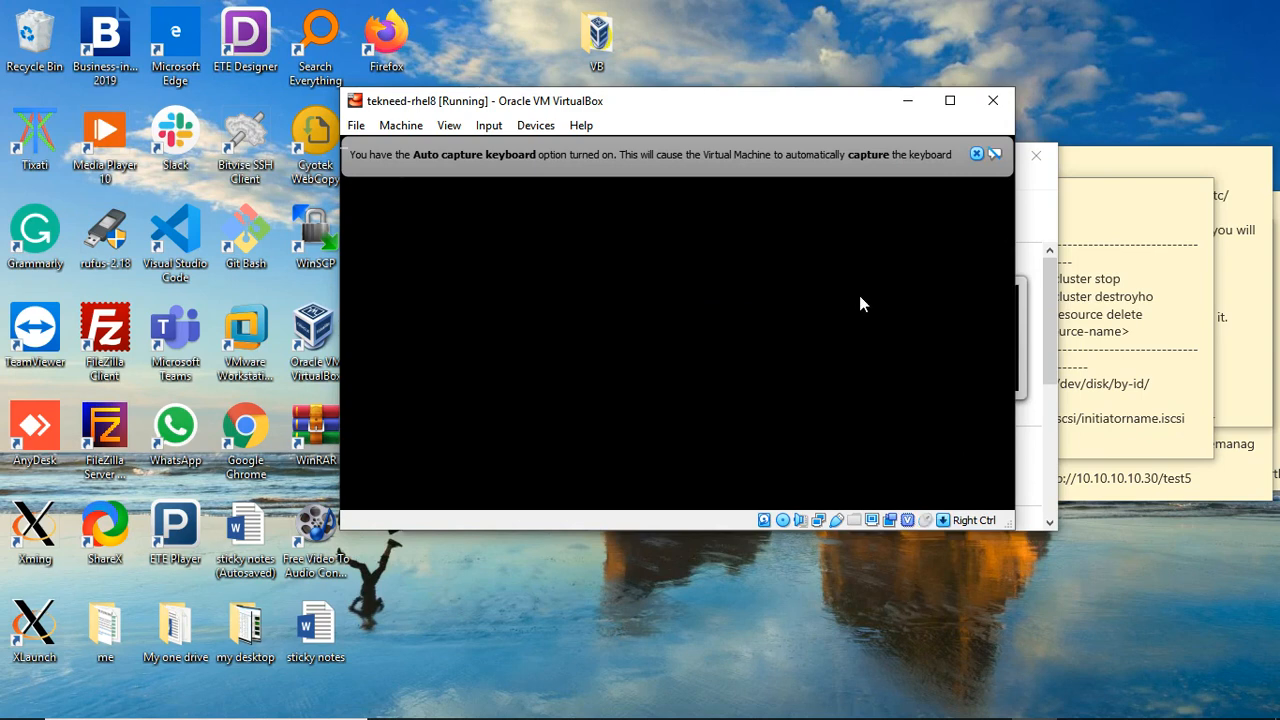
{"action": "left_click", "coordinate": [976, 155]}
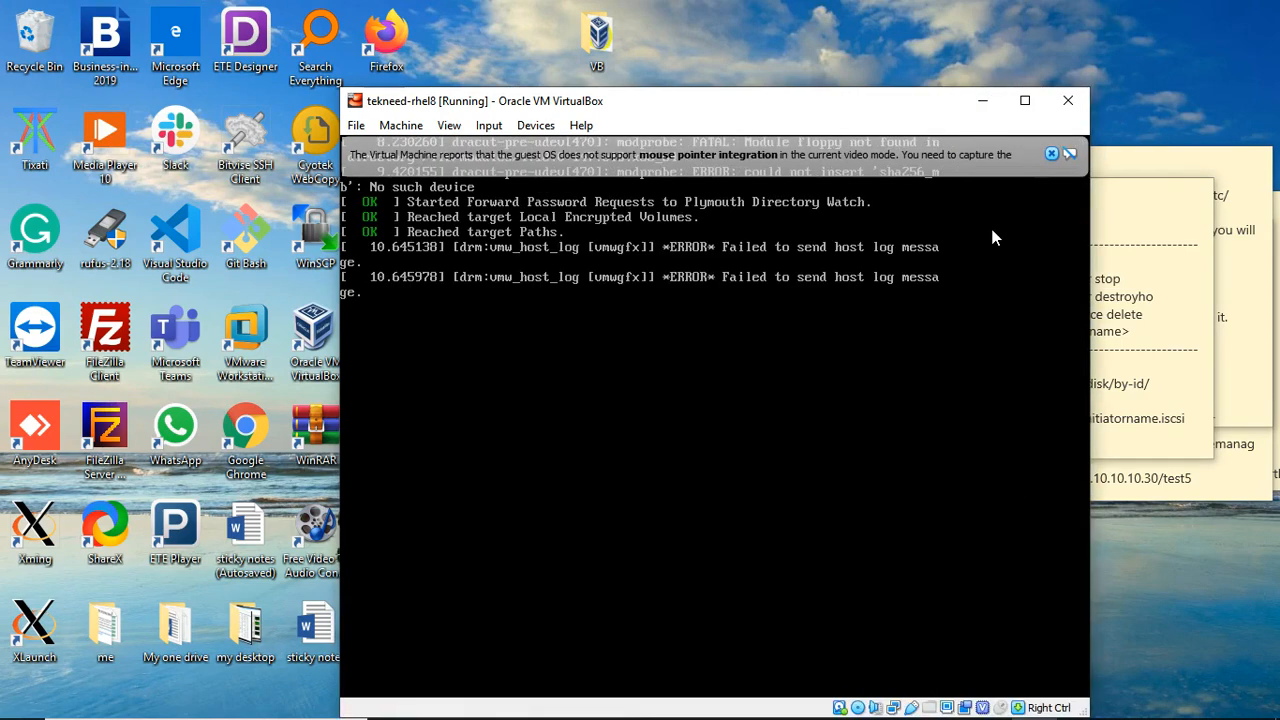
{"action": "left_click", "coordinate": [1053, 154]}
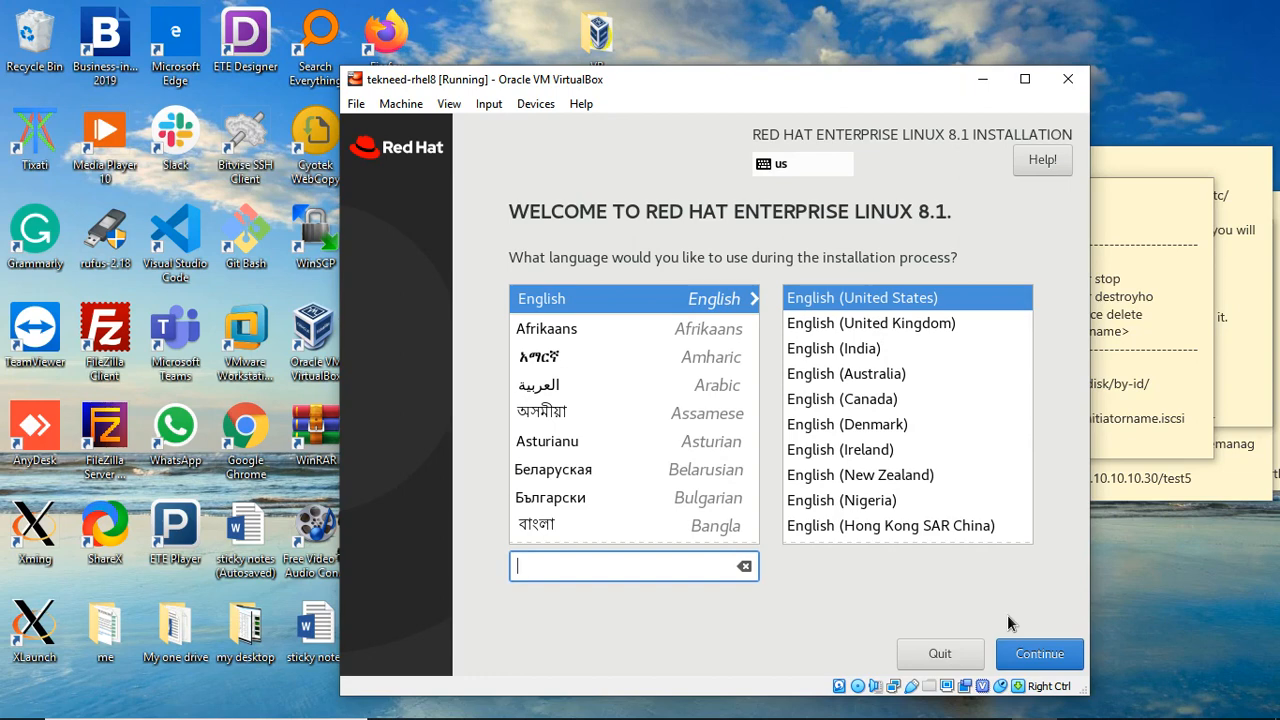
Step: Continue past the welcome screen with English (United States) as the language
{"action": "left_click", "coordinate": [1045, 656]}
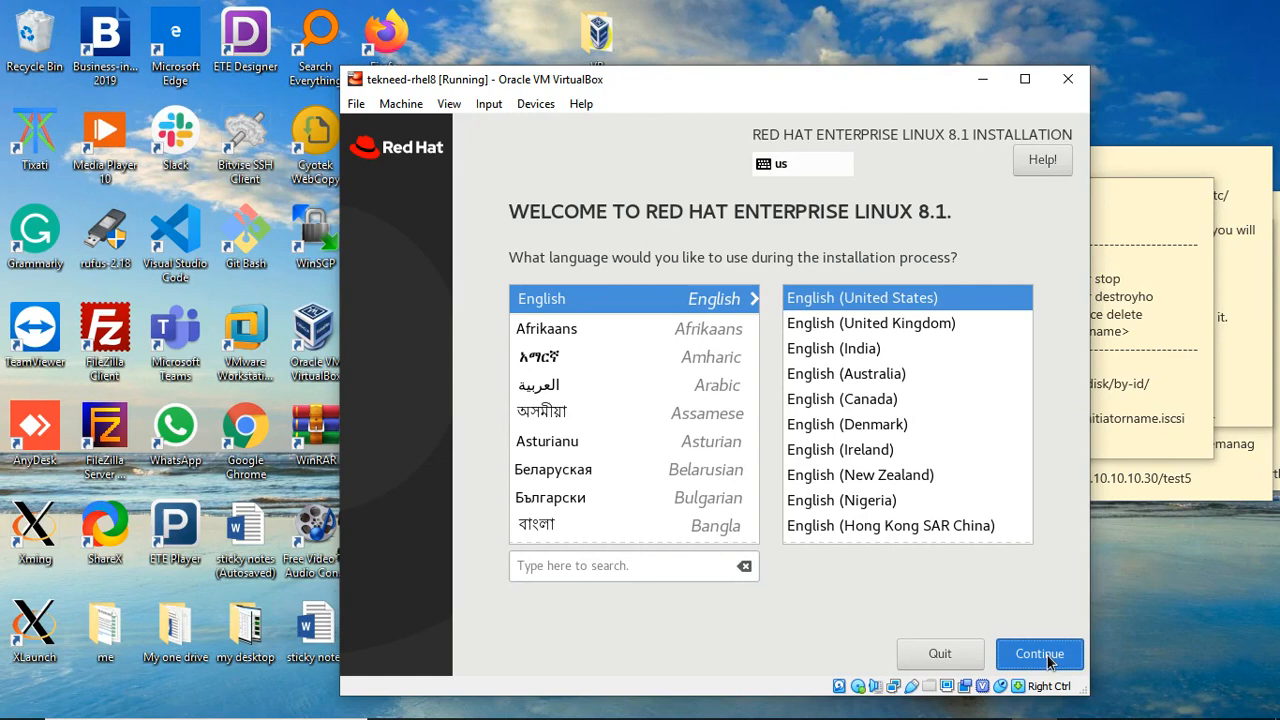
{"action": "left_click", "coordinate": [1048, 660]}
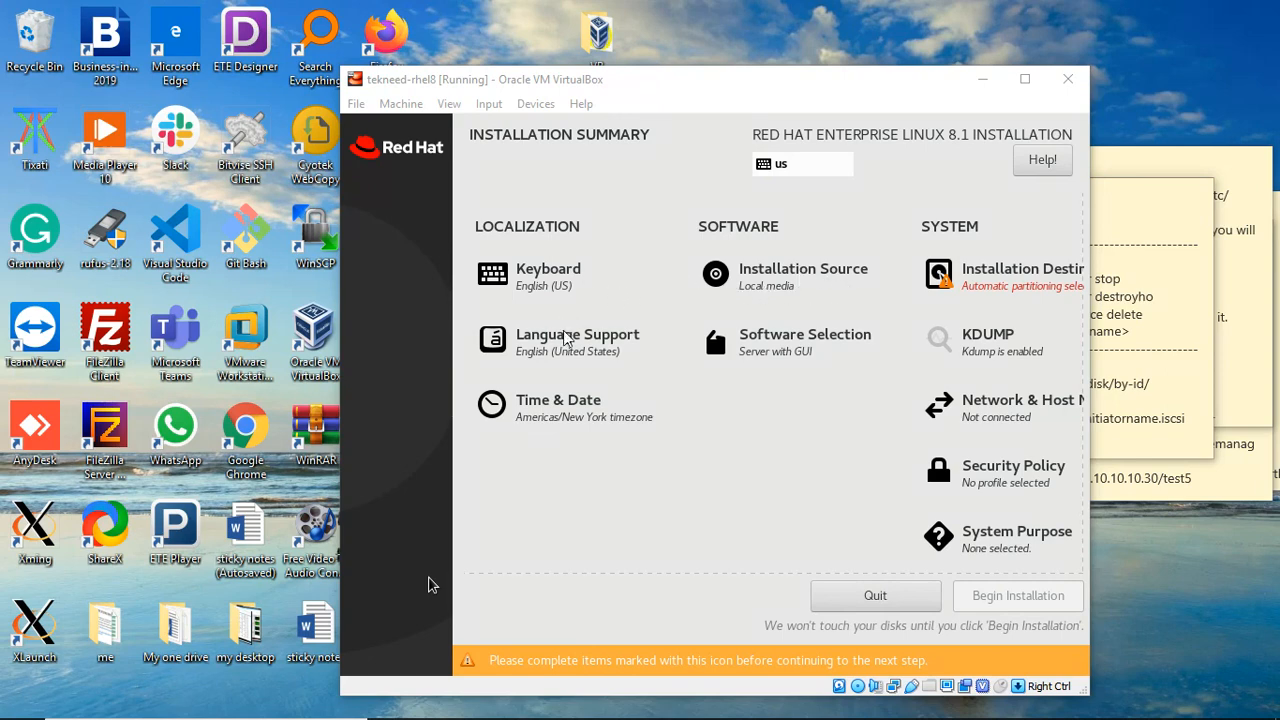
Step: Set the installer's time zone to Africa/Lagos on the Time & Date page
{"action": "left_click", "coordinate": [428, 585]}
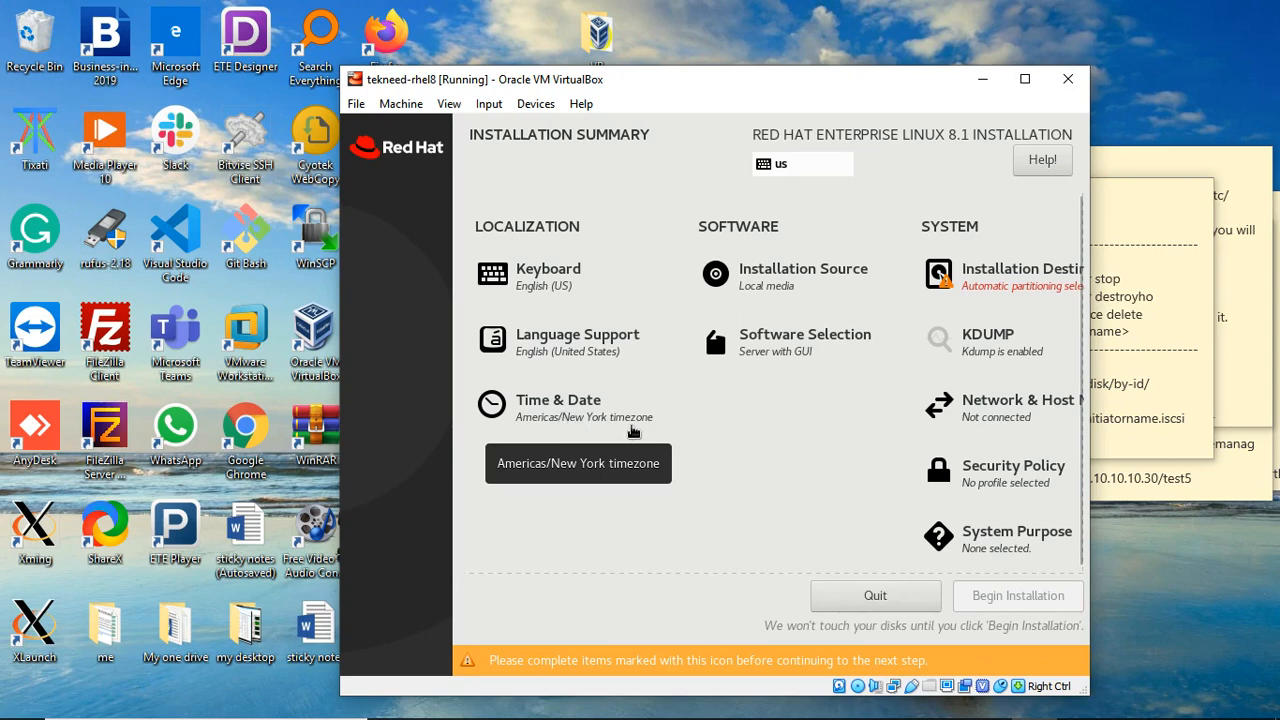
{"action": "left_click", "coordinate": [567, 416]}
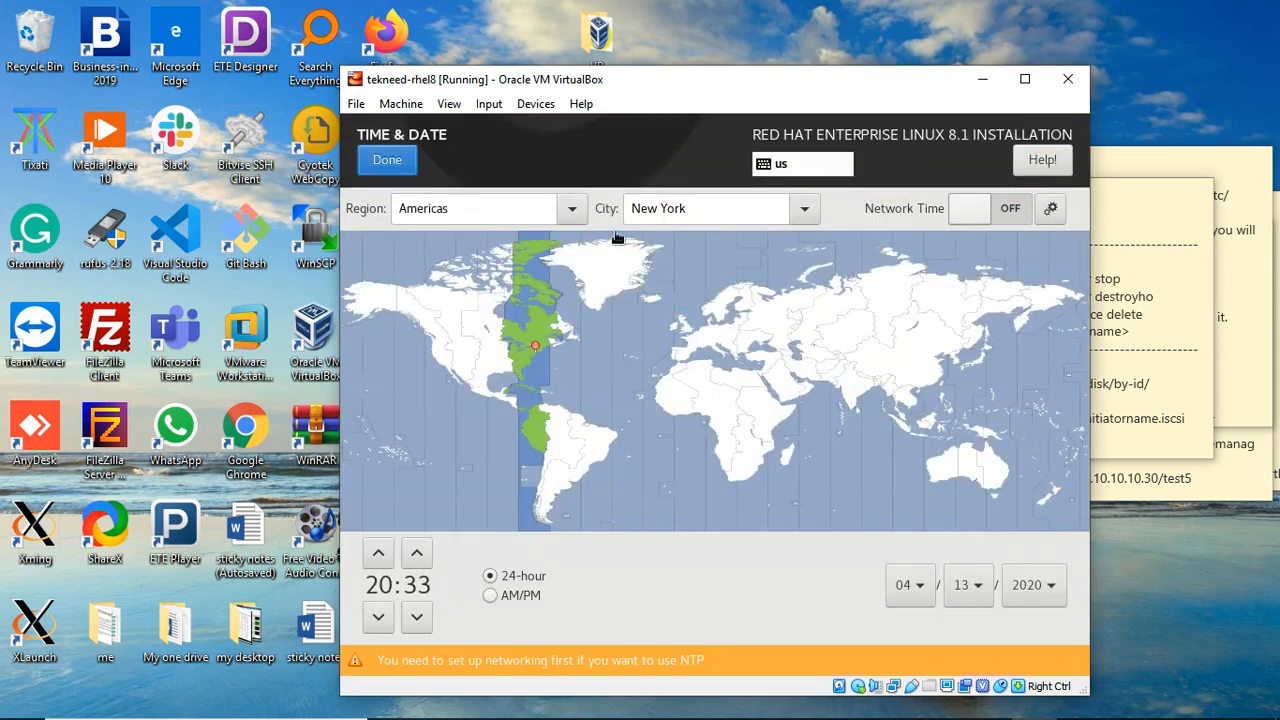
{"action": "left_click", "coordinate": [568, 210]}
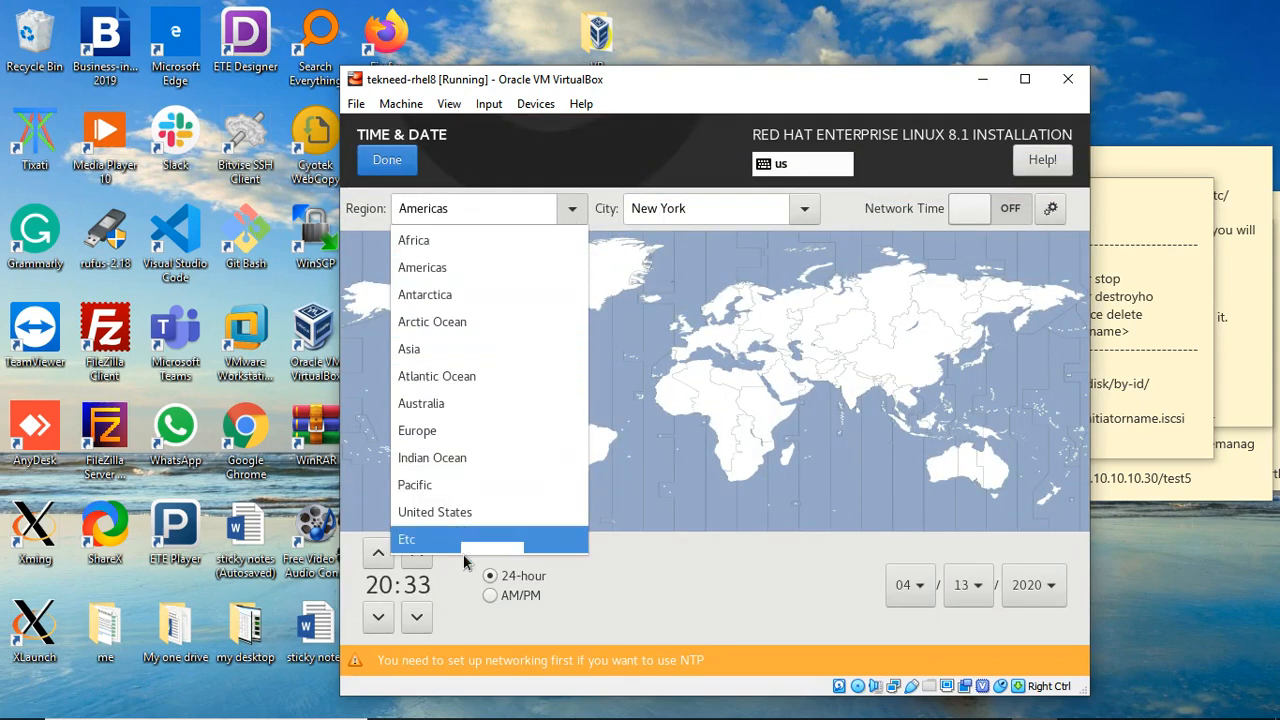
{"action": "left_click", "coordinate": [565, 205]}
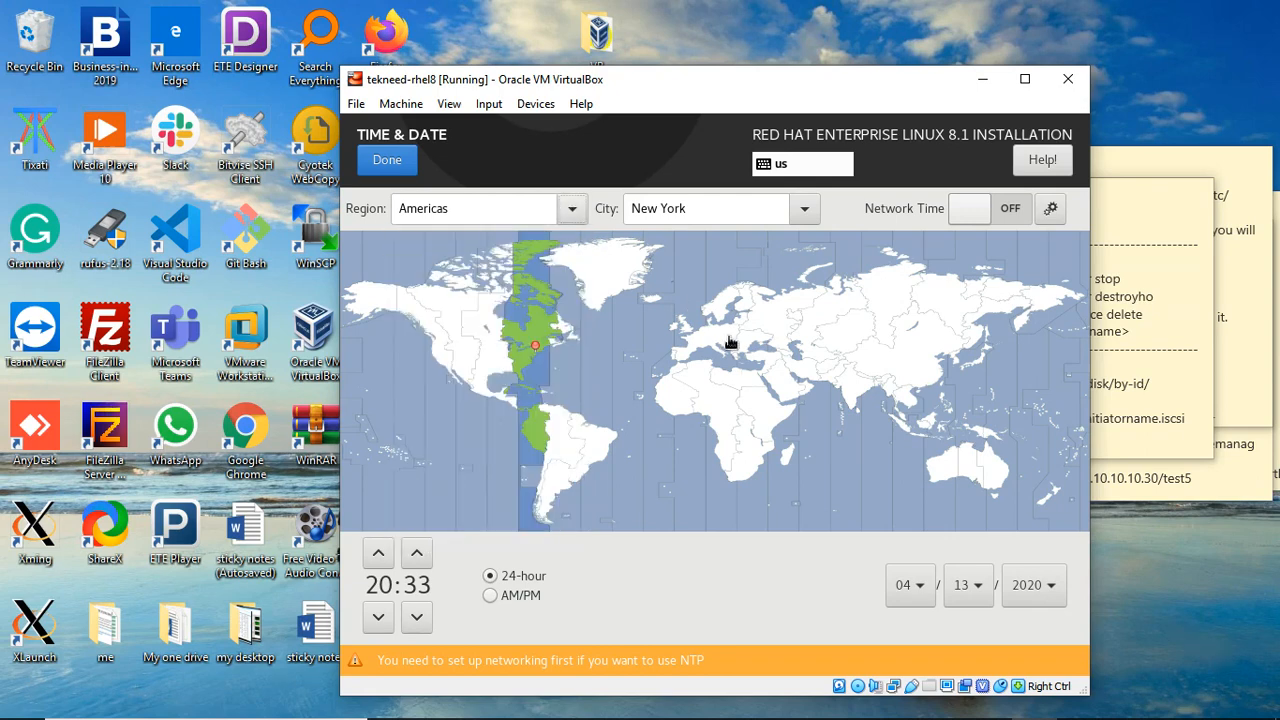
{"action": "left_click", "coordinate": [723, 418]}
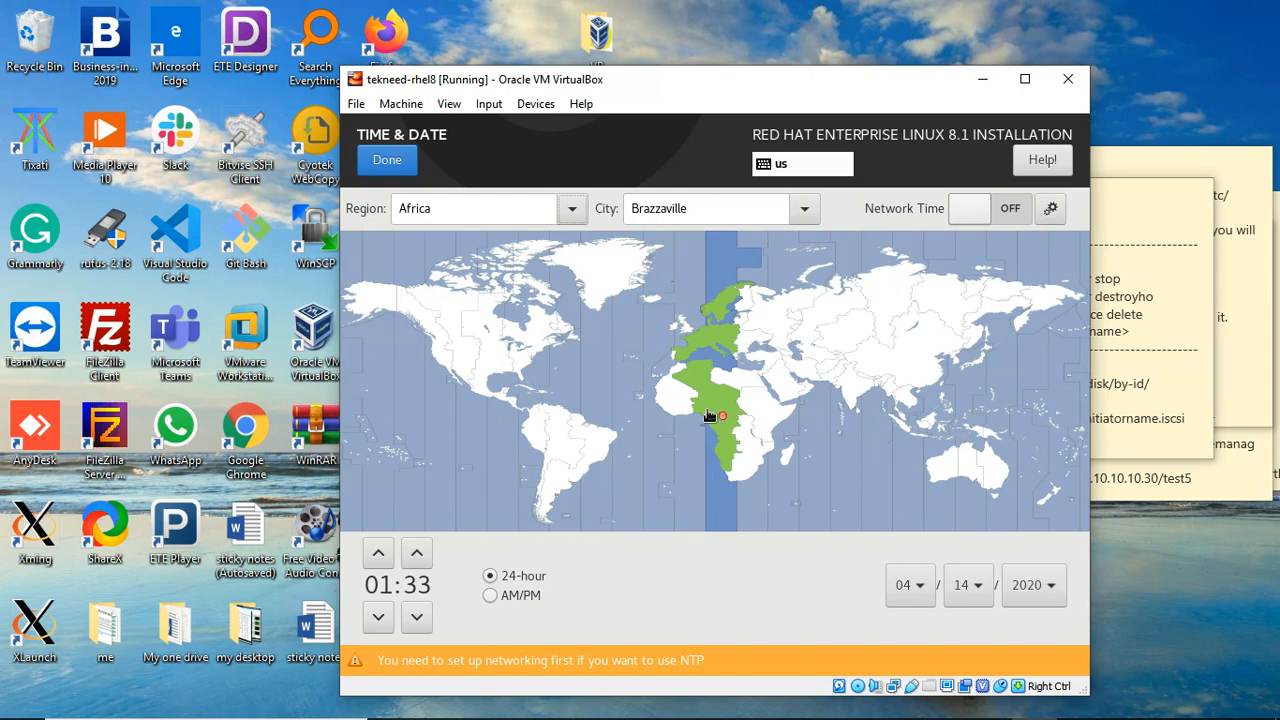
{"action": "left_click", "coordinate": [708, 416]}
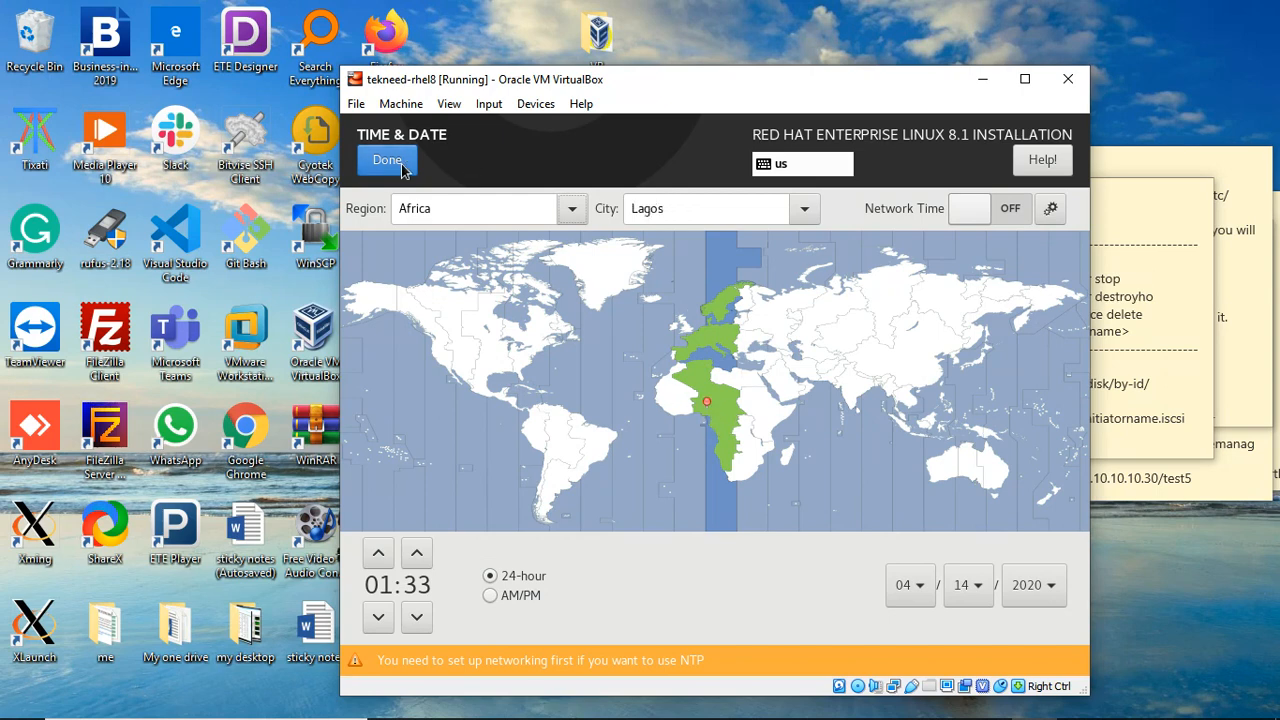
{"action": "left_click", "coordinate": [387, 162]}
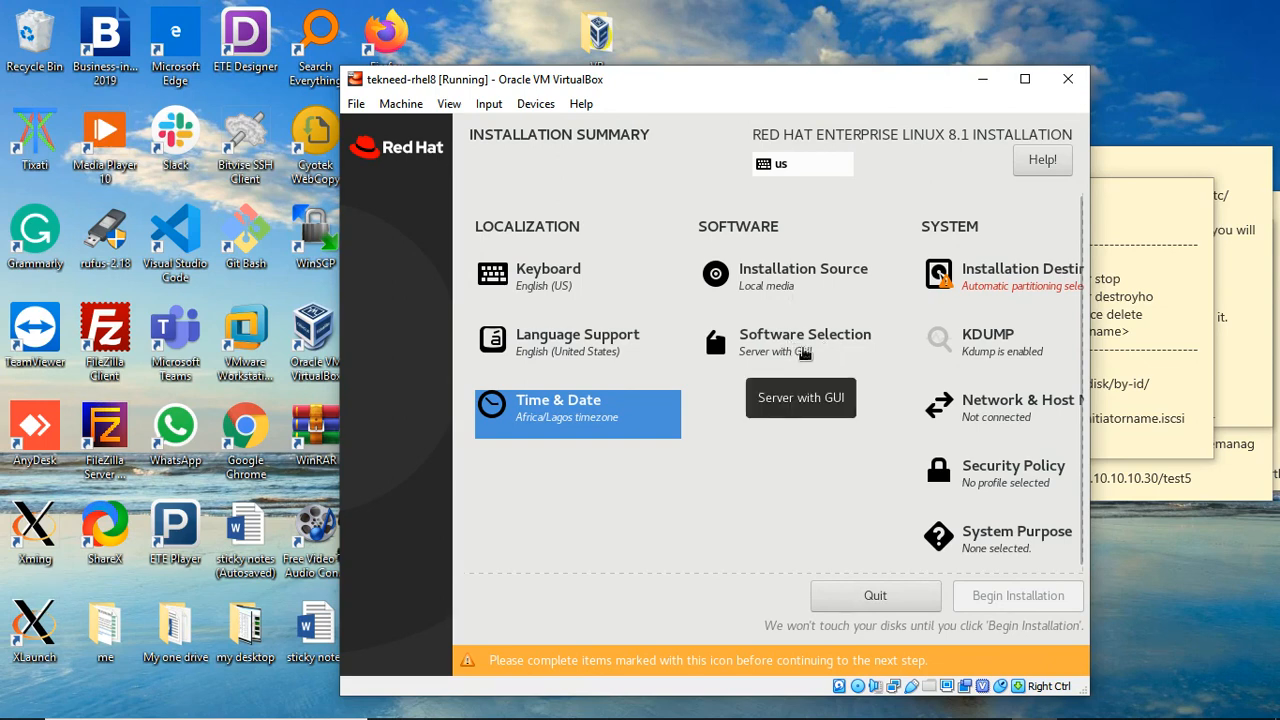
{"action": "left_click", "coordinate": [790, 285]}
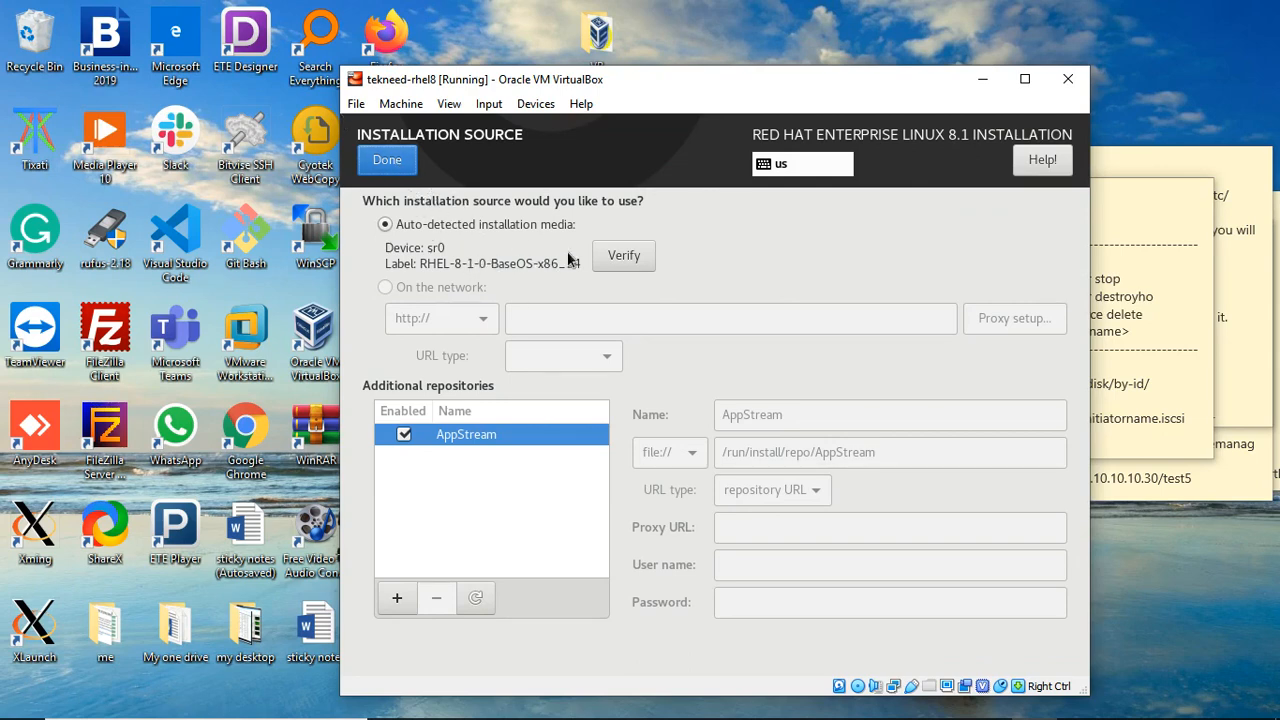
{"action": "left_click", "coordinate": [386, 162]}
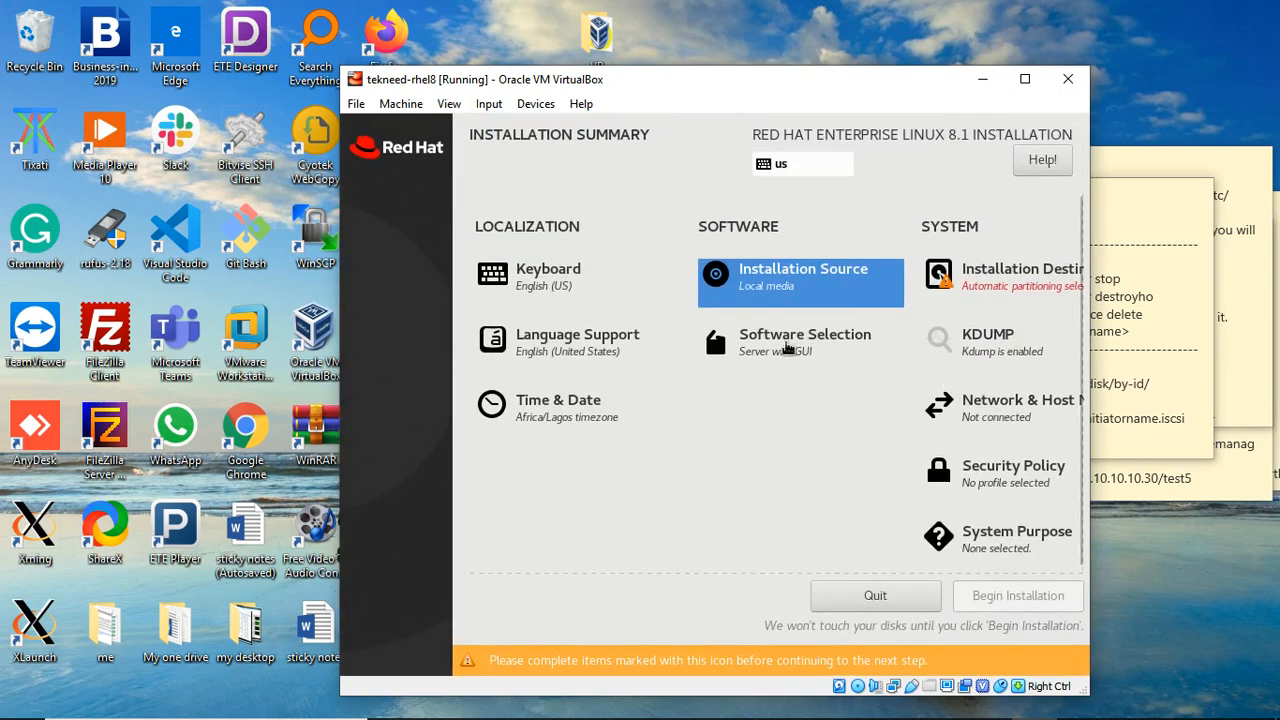
{"action": "left_click", "coordinate": [786, 345]}
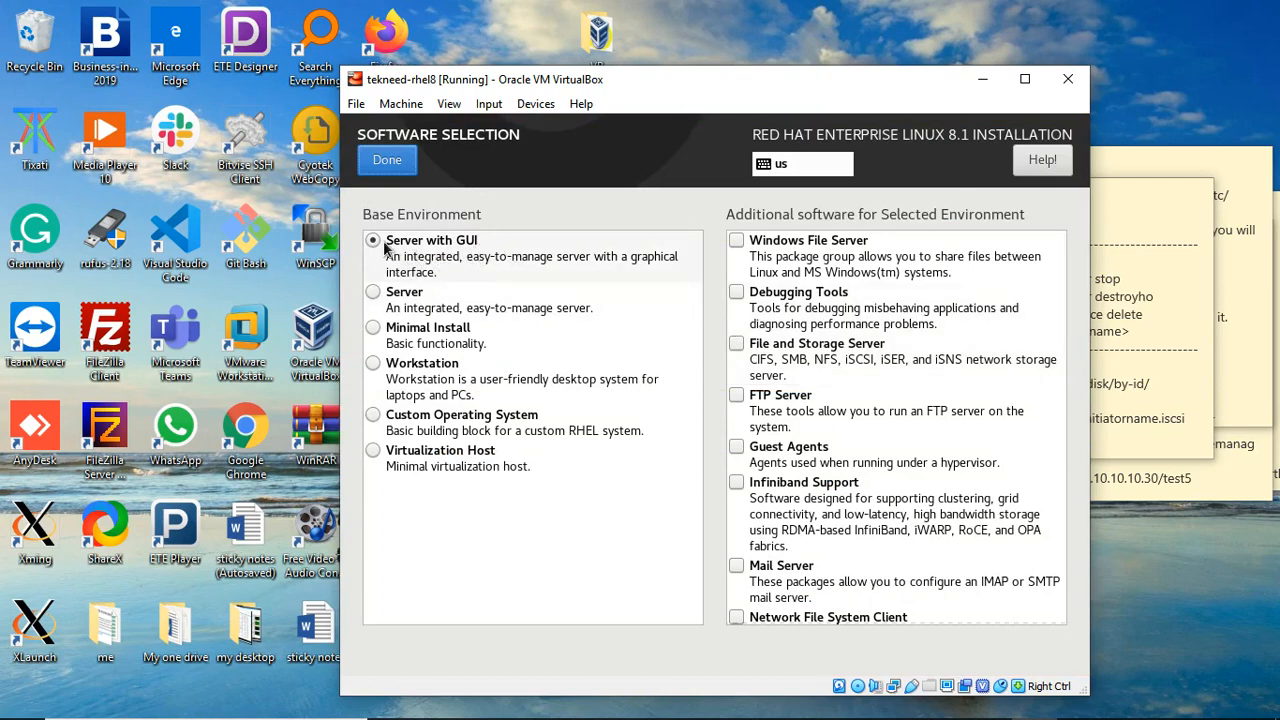
{"action": "left_click", "coordinate": [373, 328]}
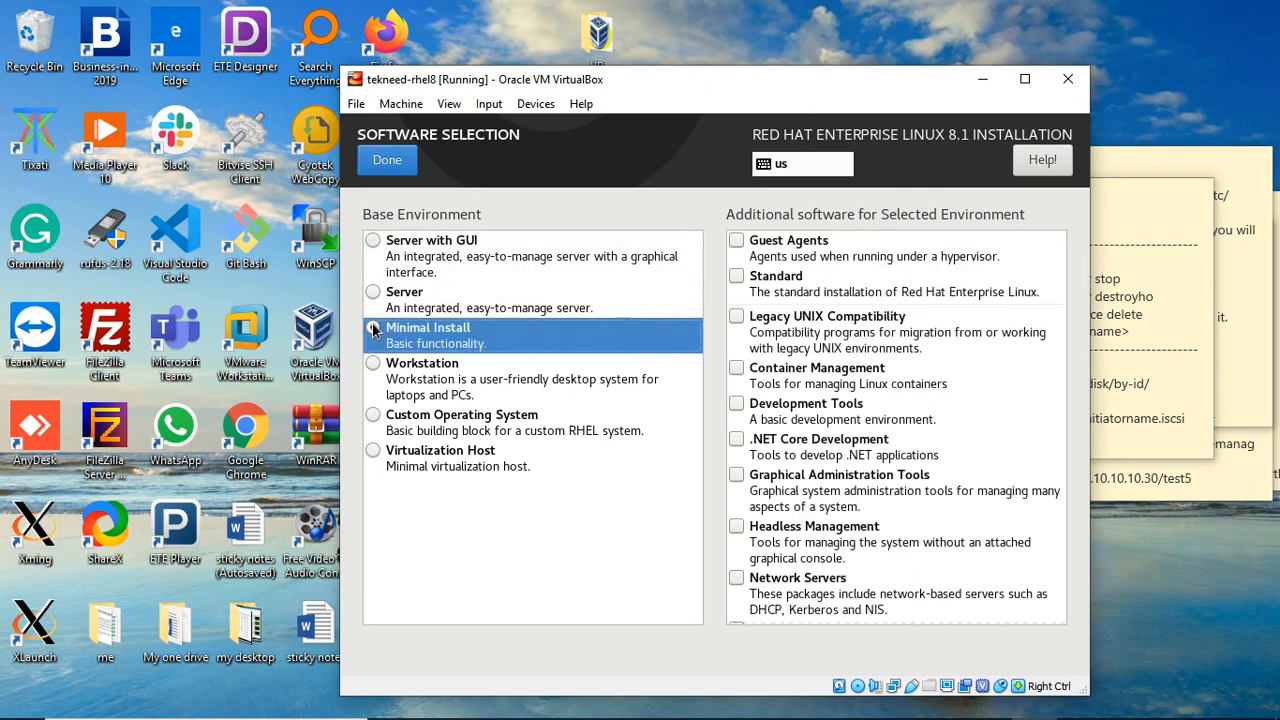
{"action": "left_click", "coordinate": [374, 245]}
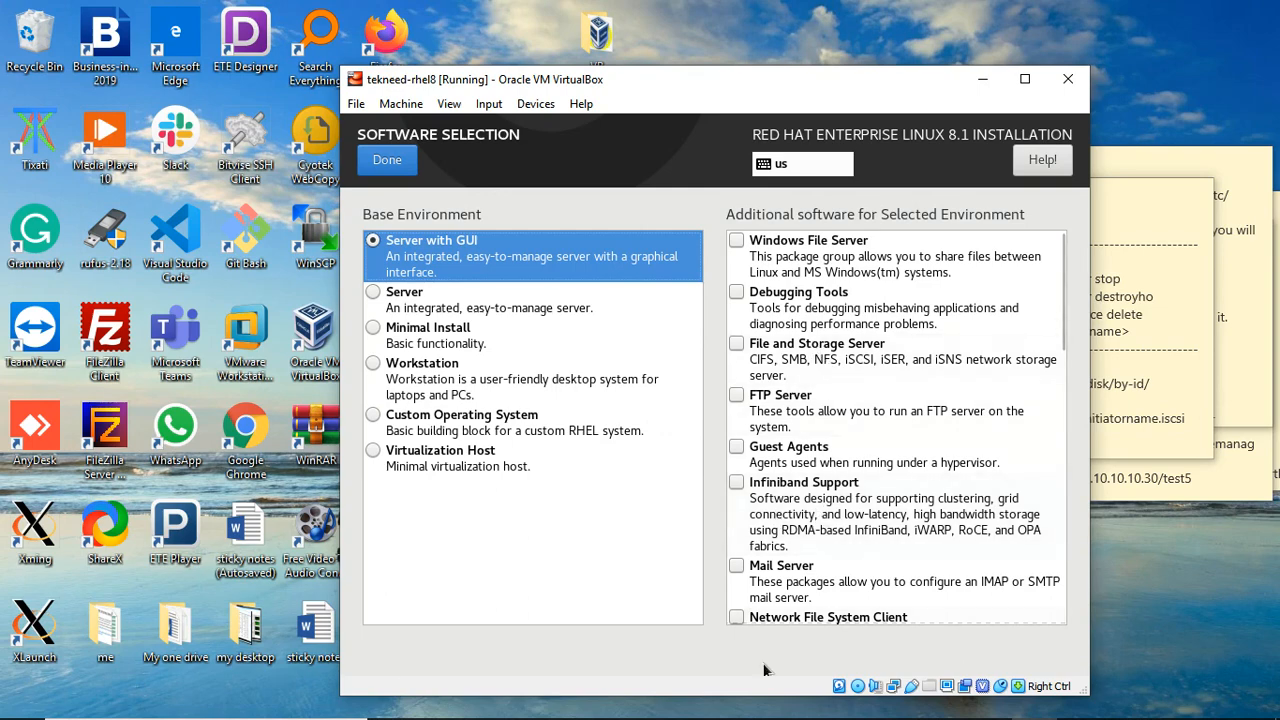
{"action": "scroll", "coordinate": [882, 402], "scroll_direction": "down", "scroll_amount": 15}
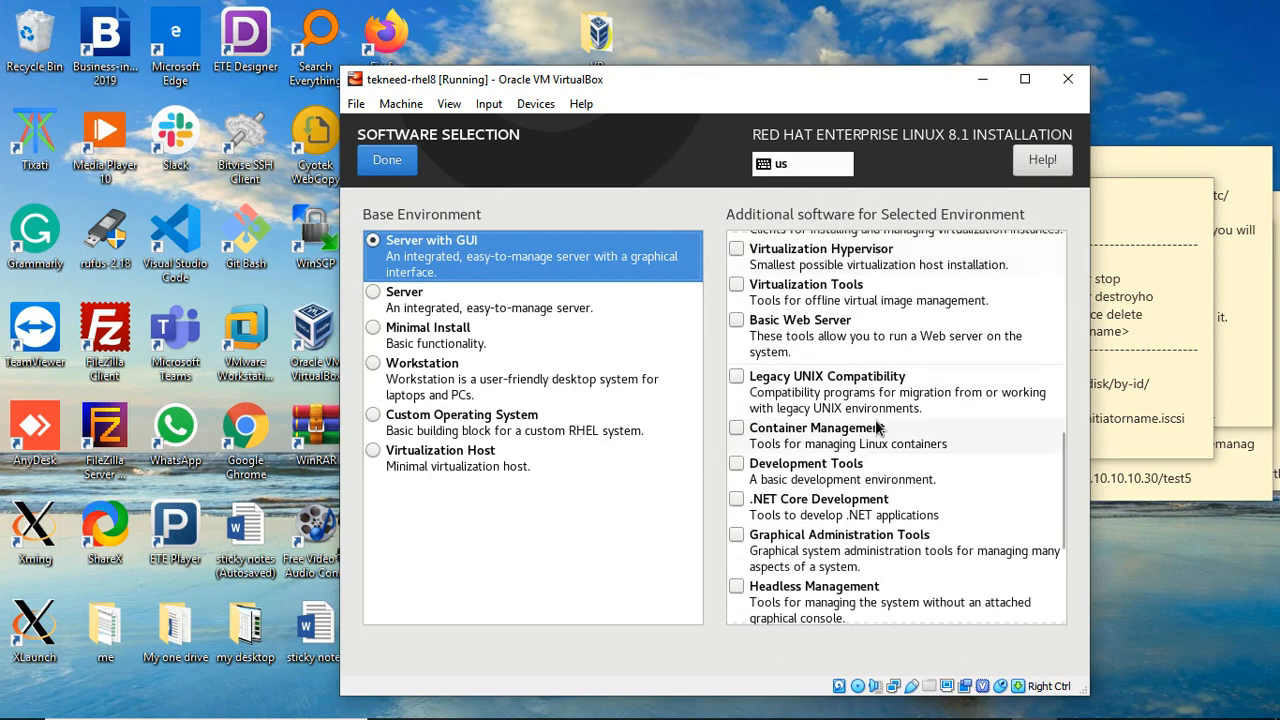
{"action": "scroll", "coordinate": [875, 427], "scroll_direction": "up", "scroll_amount": 7}
{"action": "scroll", "coordinate": [875, 427], "scroll_direction": "up", "scroll_amount": 8}
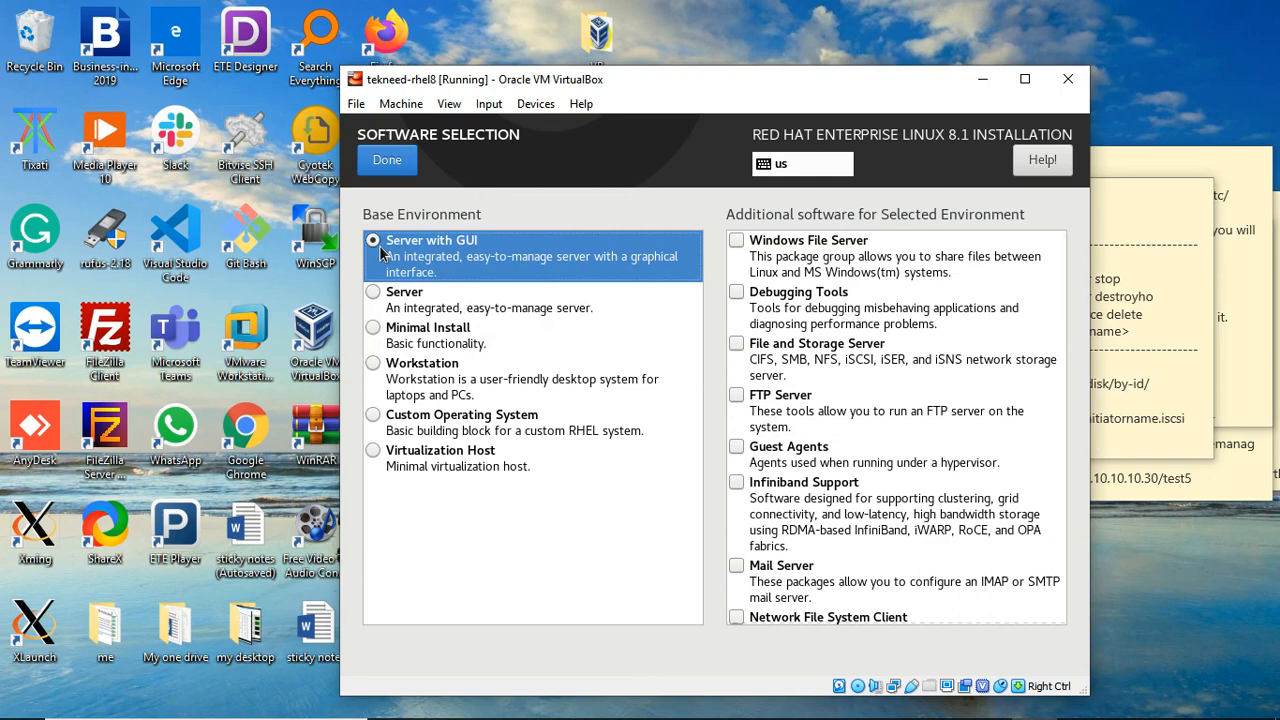
{"action": "left_click", "coordinate": [389, 162]}
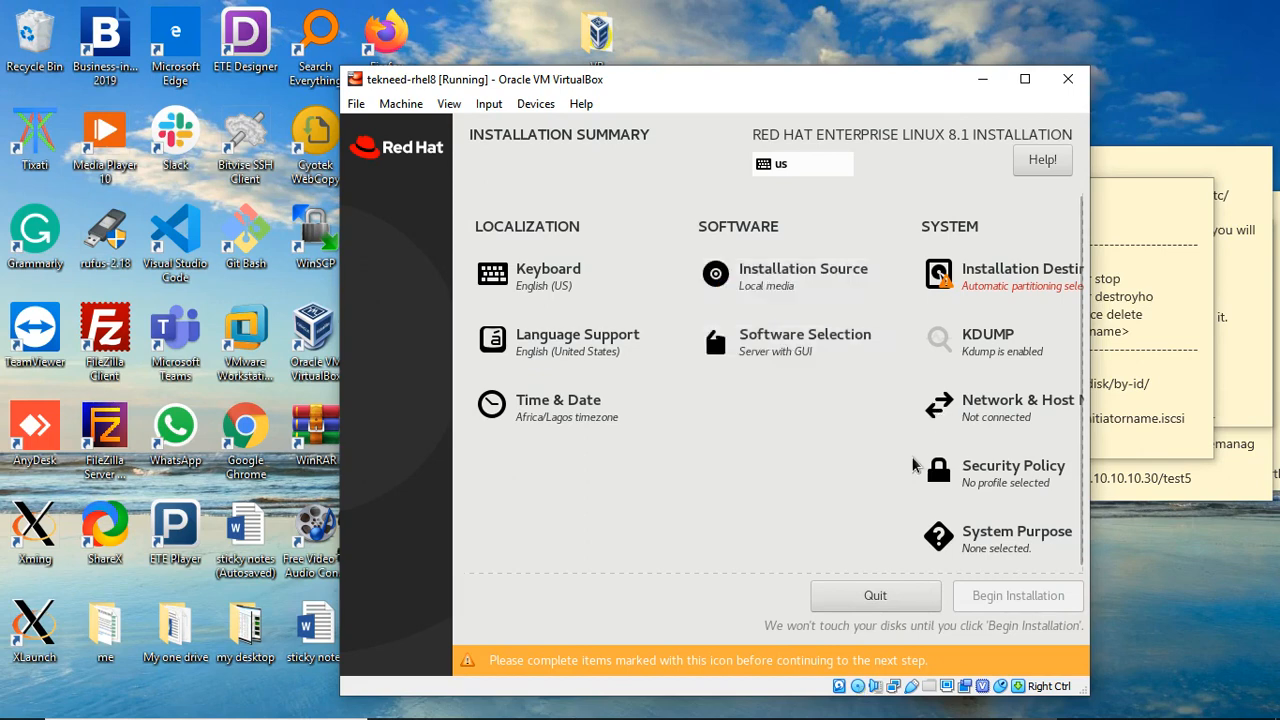
Step: Choose the 15 GiB ATA VBOX HARDDISK as destination with Automatic storage configuration
{"action": "left_click", "coordinate": [997, 290]}
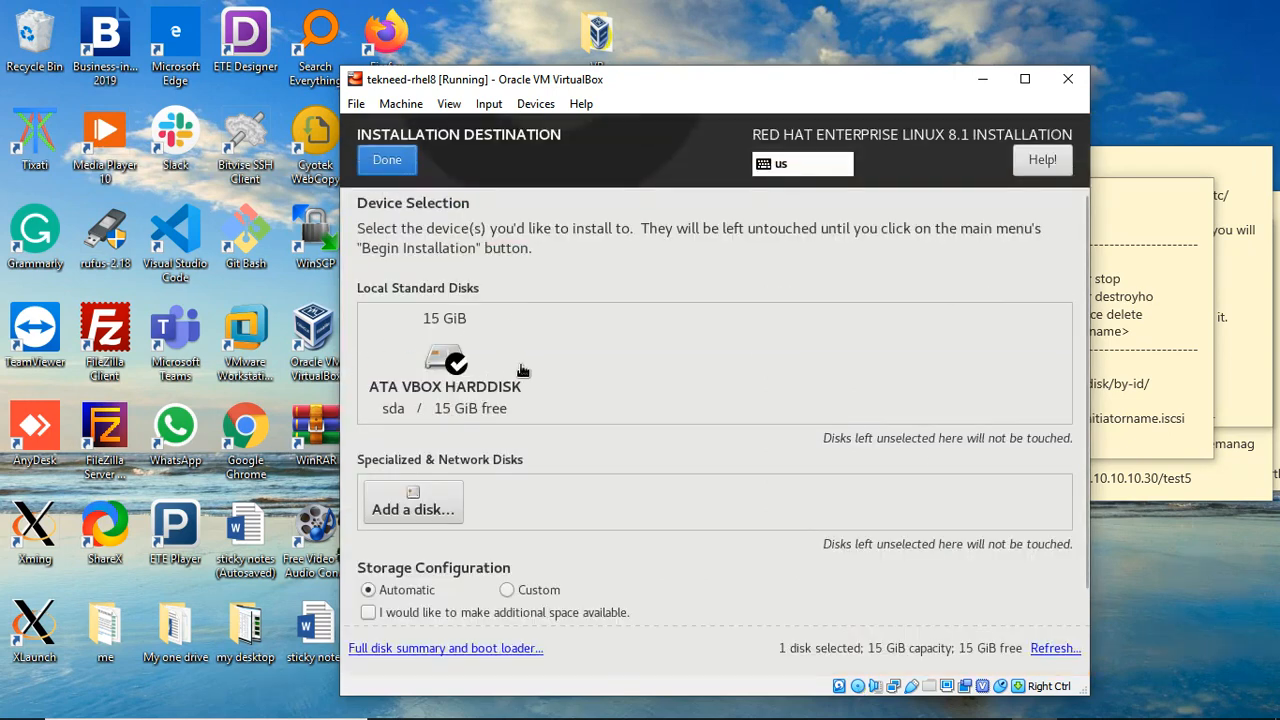
{"action": "left_click", "coordinate": [458, 376]}
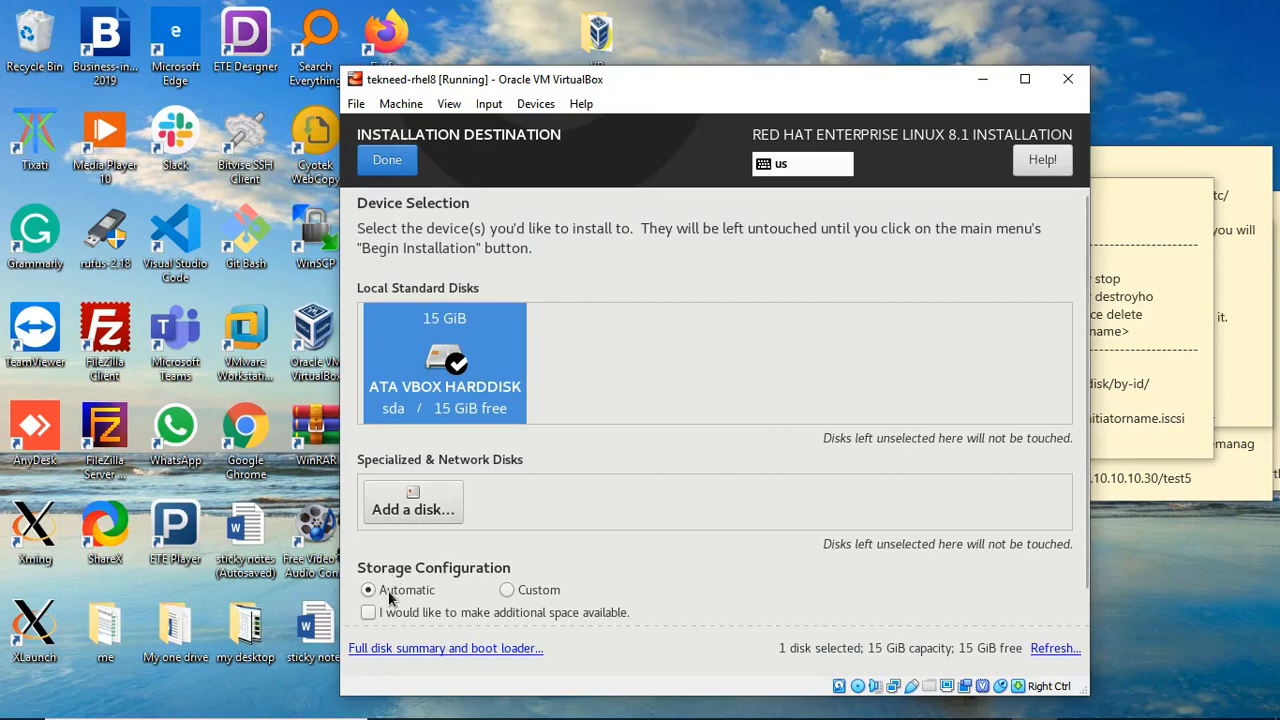
{"action": "left_click", "coordinate": [510, 589]}
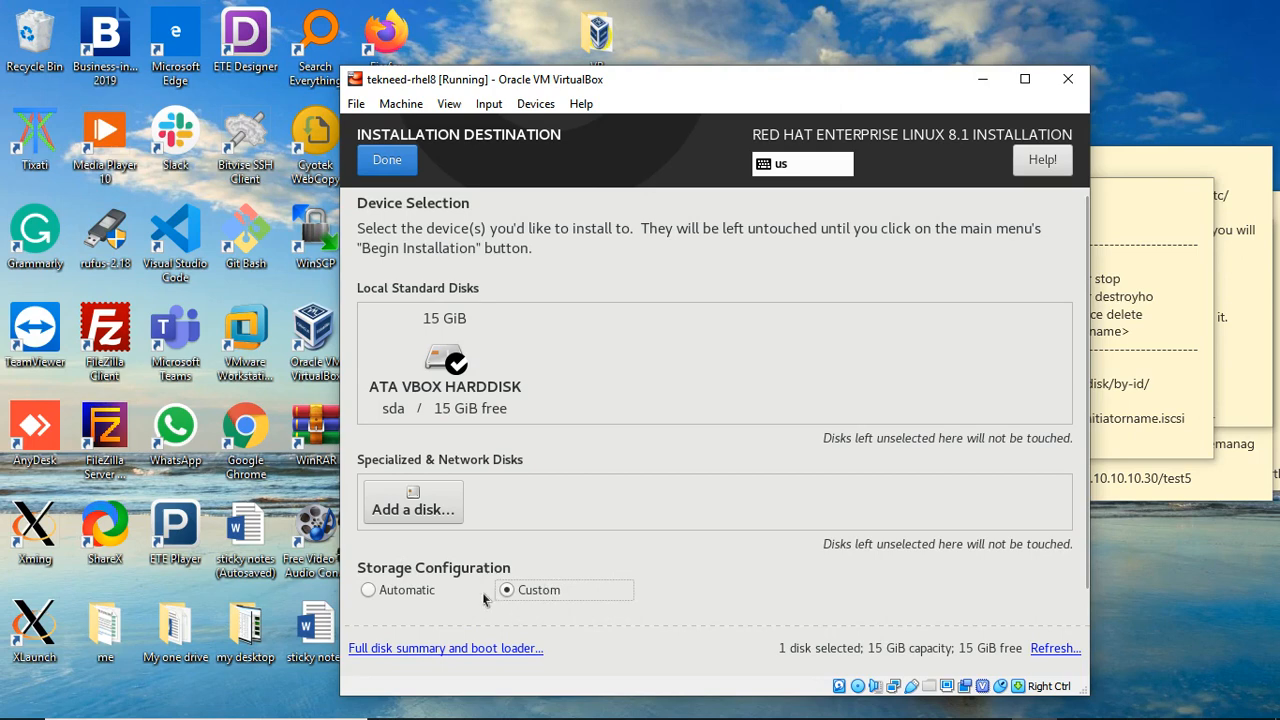
{"action": "left_click", "coordinate": [368, 591]}
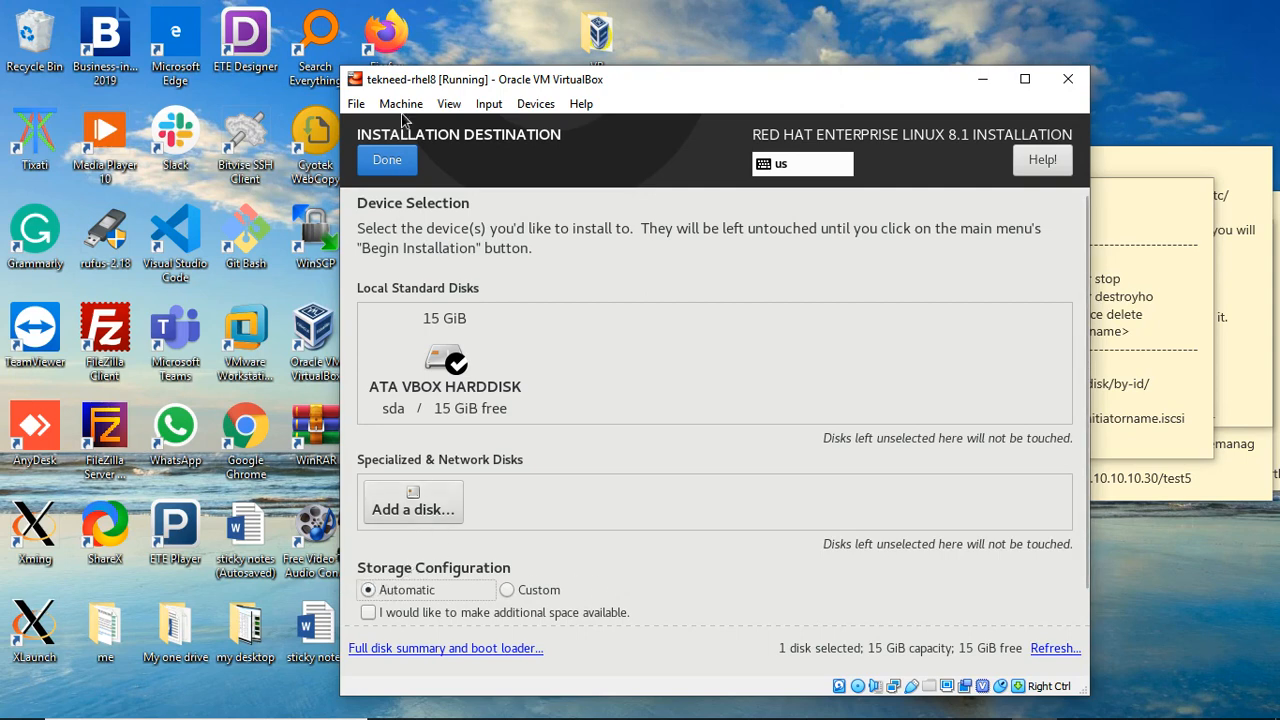
{"action": "left_click", "coordinate": [385, 170]}
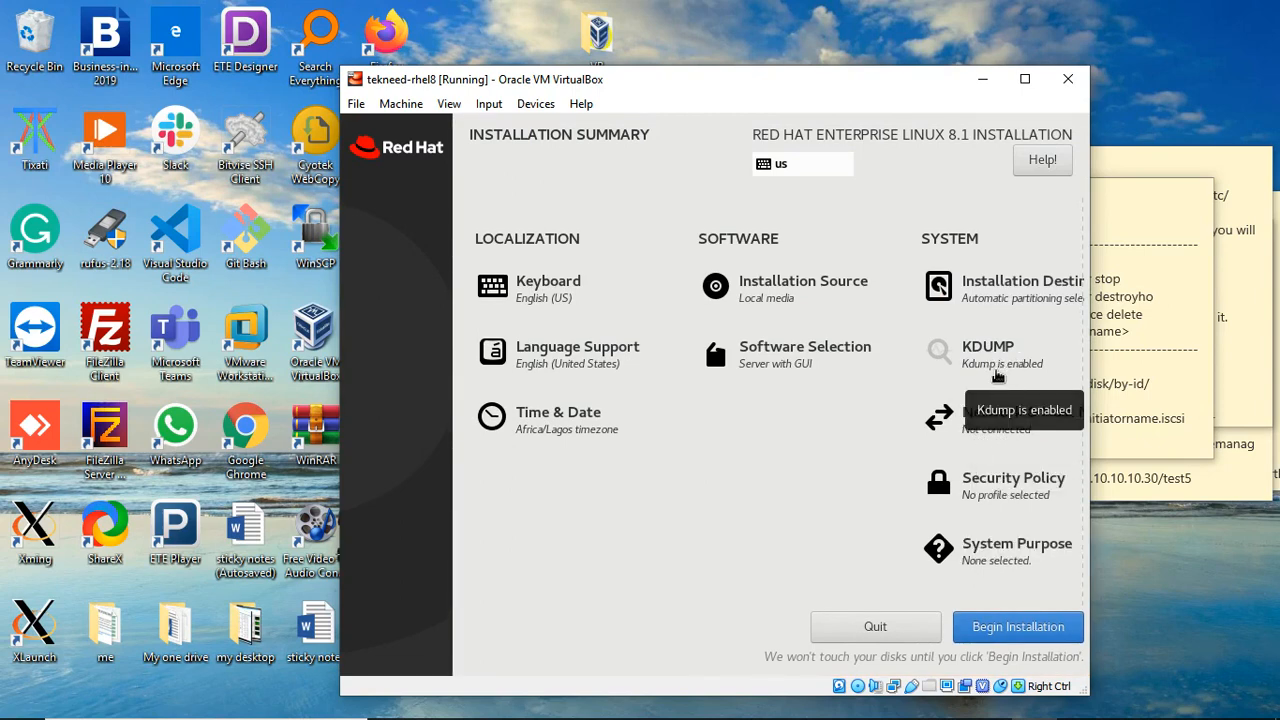
Step: Switch Ethernet enp0s3 on and change the host name to tekneed1
{"action": "left_click", "coordinate": [1012, 430]}
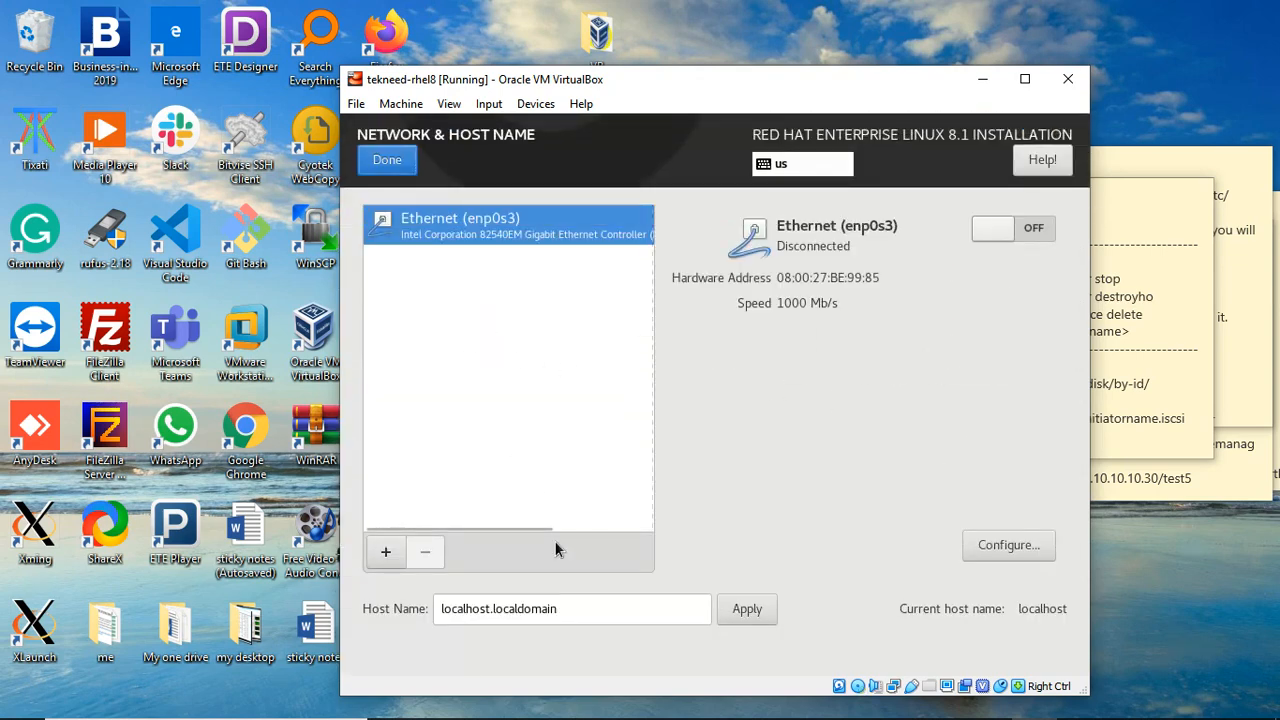
{"action": "left_click", "coordinate": [1031, 229]}
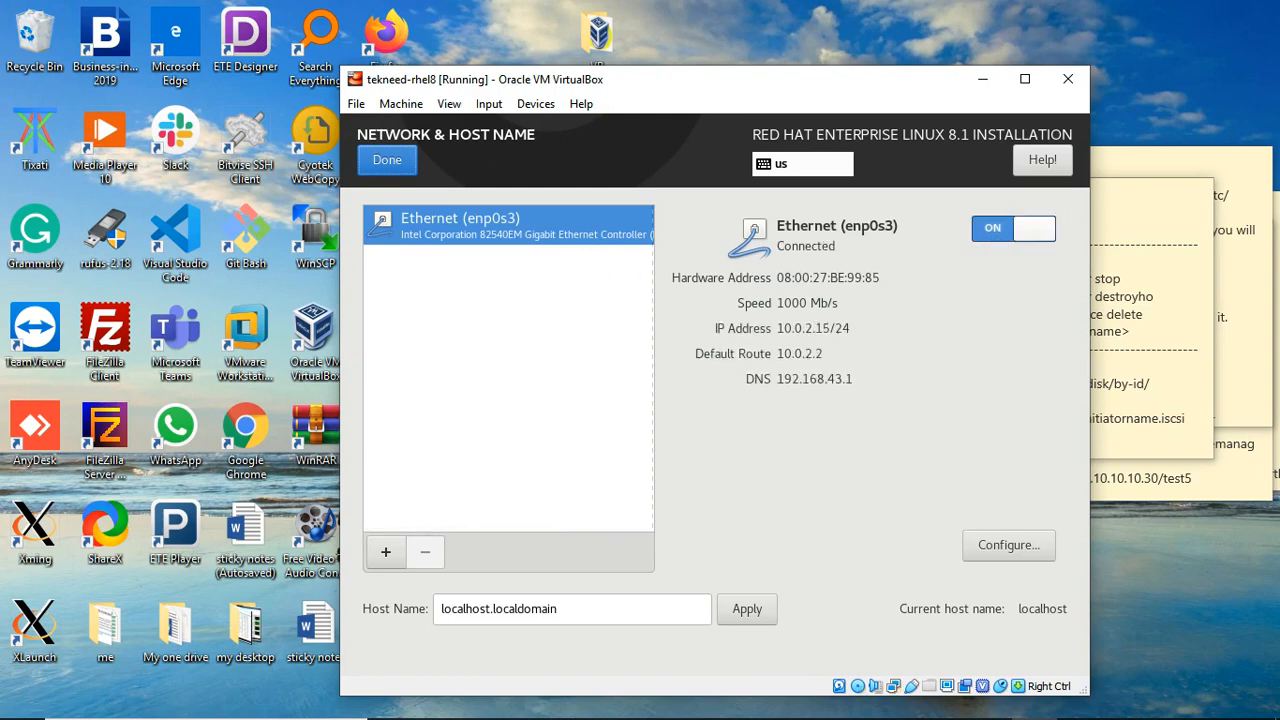
{"action": "left_click", "coordinate": [590, 610]}
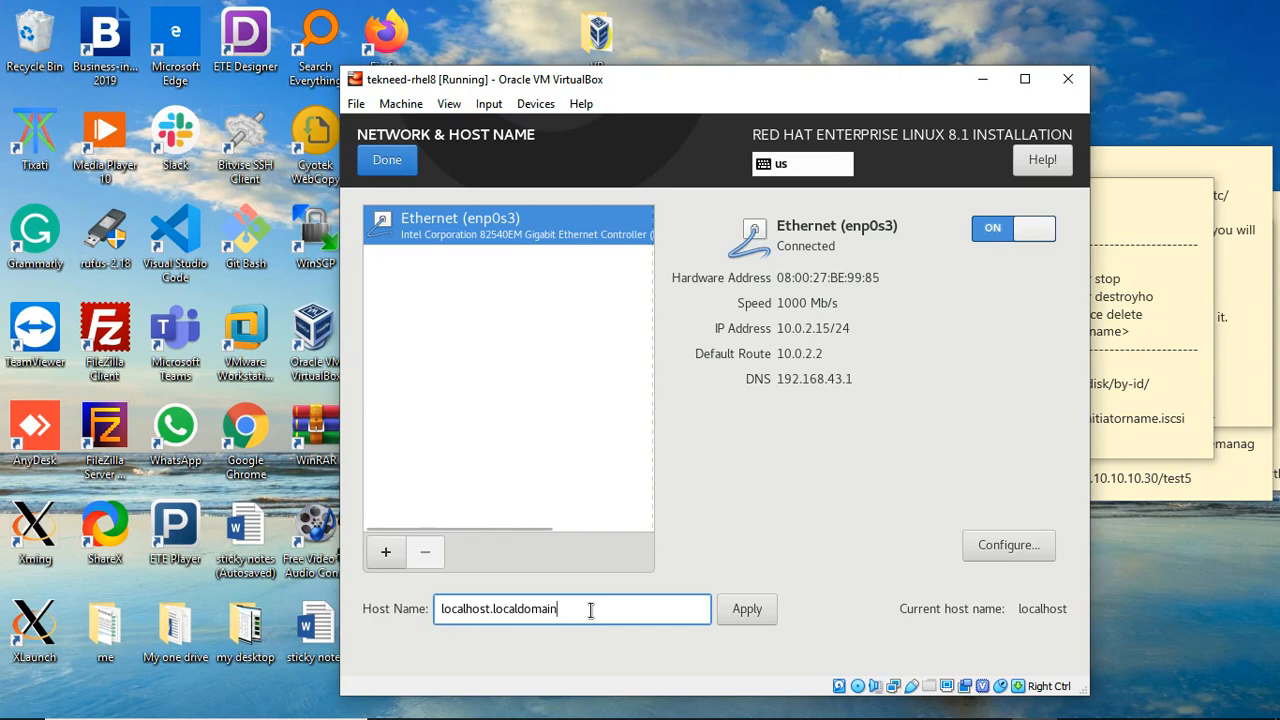
{"action": "key", "text": "BackSpace"}
{"action": "key", "text": "BackSpace"}
{"action": "key", "text": "BackSpace"}
{"action": "key", "text": "BackSpace"}
{"action": "key", "text": "BackSpace"}
{"action": "key", "text": "BackSpace"}
{"action": "key", "text": "BackSpace"}
{"action": "key", "text": "BackSpace"}
{"action": "key", "text": "BackSpace"}
{"action": "key", "text": "BackSpace"}
{"action": "key", "text": "BackSpace"}
{"action": "key", "text": "BackSpace"}
{"action": "key", "text": "BackSpace"}
{"action": "key", "text": "BackSpace"}
{"action": "key", "text": "BackSpace"}
{"action": "key", "text": "BackSpace"}
{"action": "key", "text": "BackSpace"}
{"action": "key", "text": "BackSpace"}
{"action": "key", "text": "BackSpace"}
{"action": "key", "text": "BackSpace"}
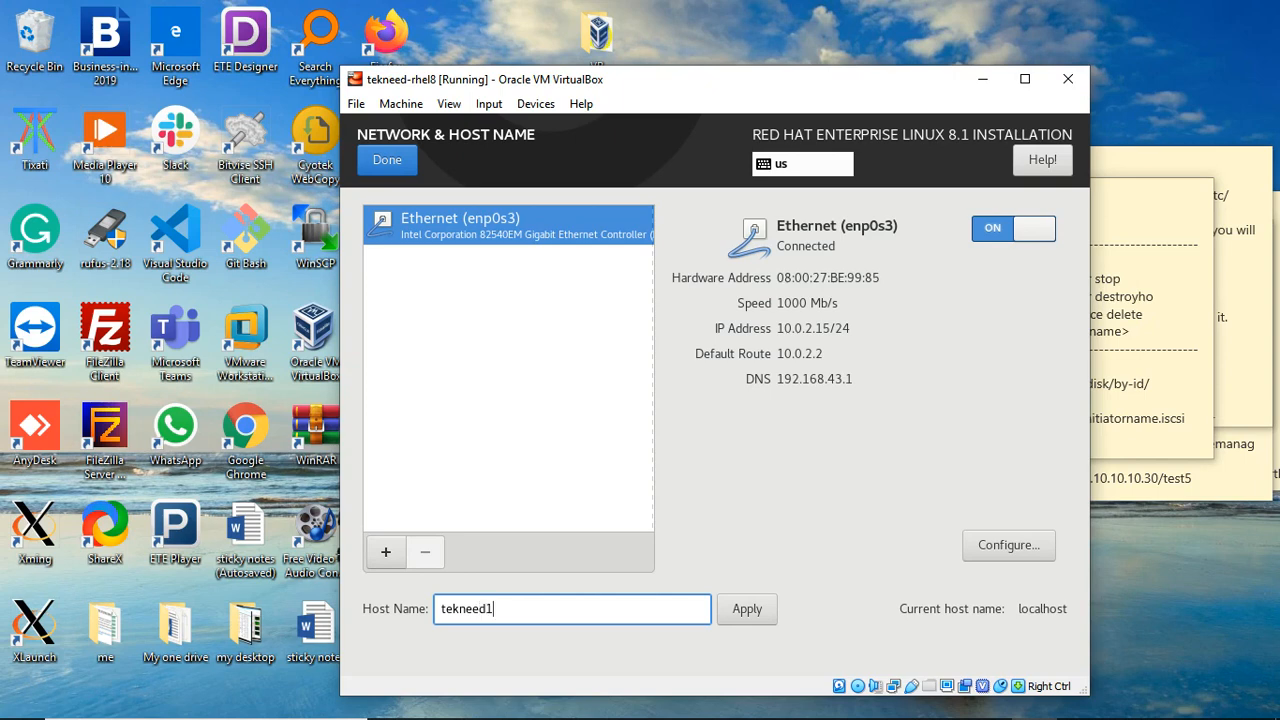
{"action": "left_click", "coordinate": [386, 162]}
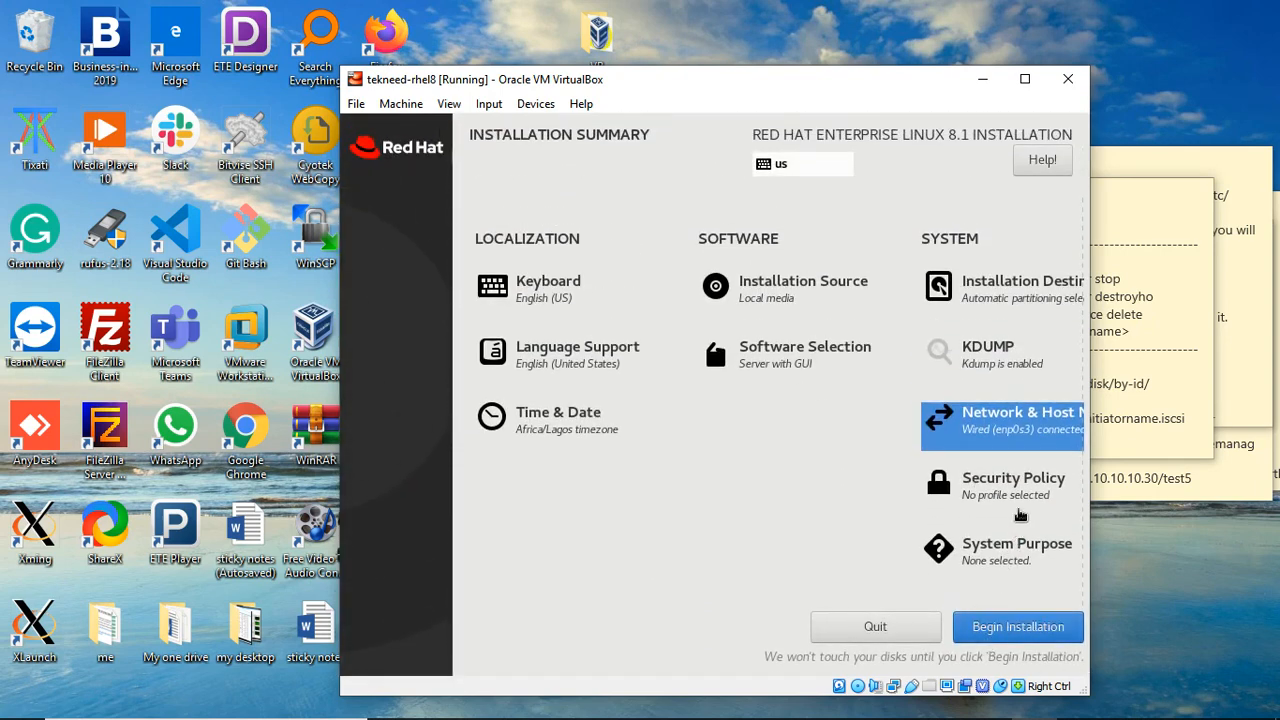
Step: Try the Server and Workstation roles in System Purpose, then leave the role Not Specified
{"action": "left_click", "coordinate": [1013, 552]}
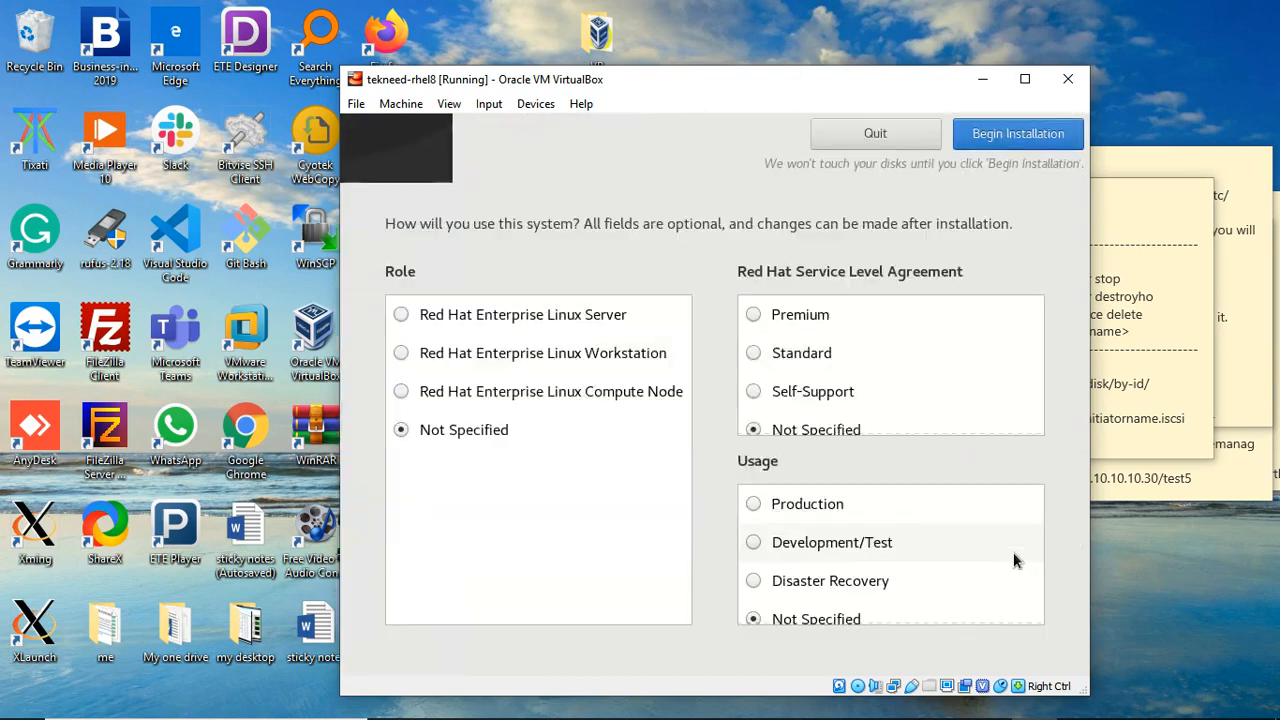
{"action": "left_click", "coordinate": [417, 314]}
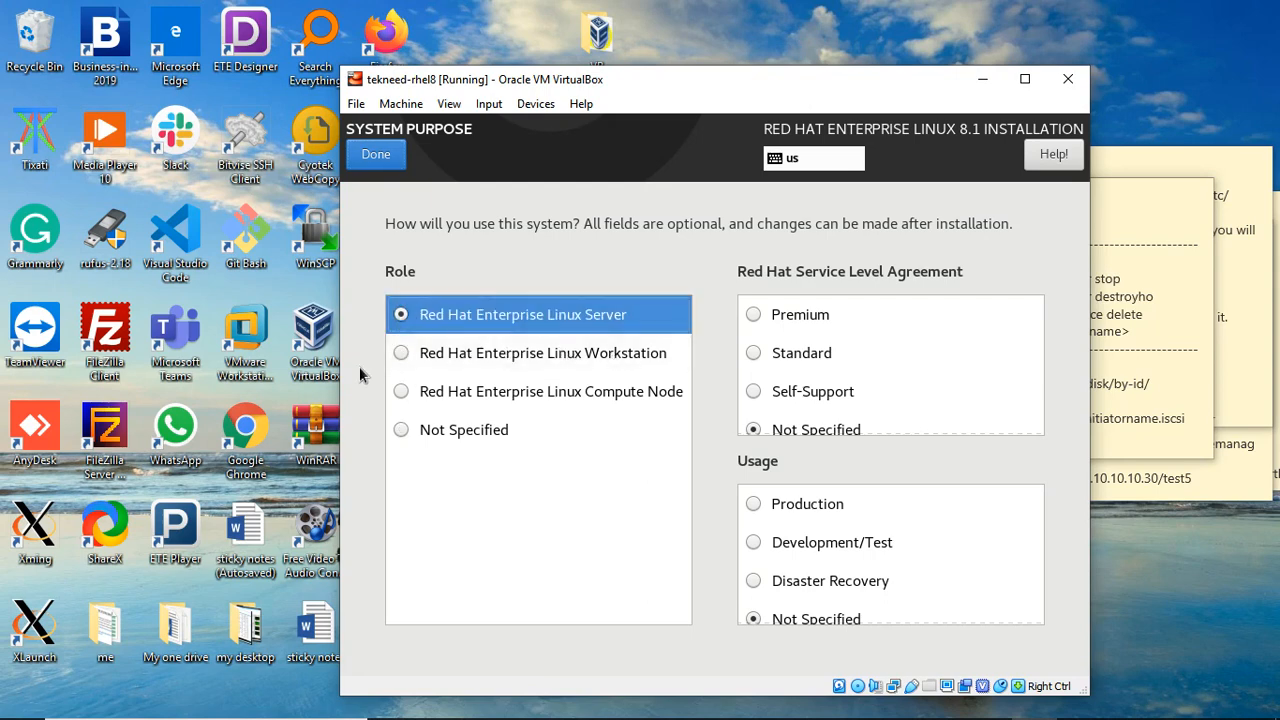
{"action": "left_click", "coordinate": [405, 356]}
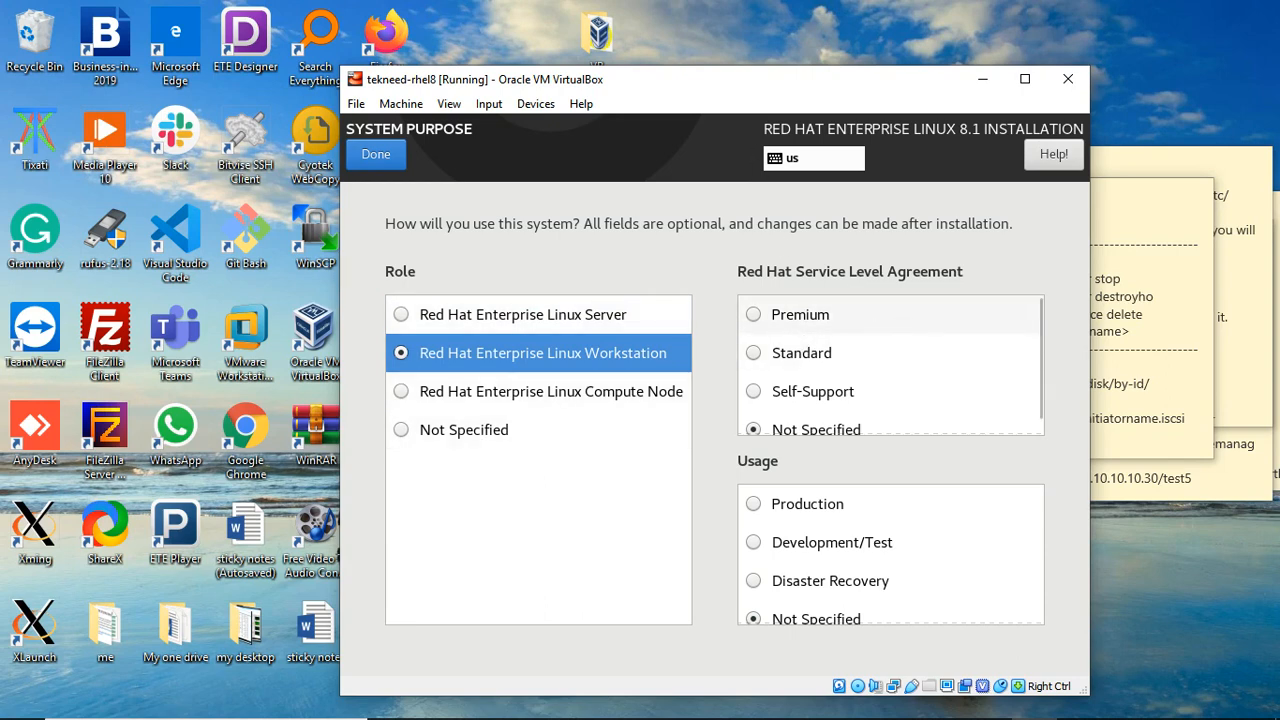
{"action": "scroll", "coordinate": [888, 324], "scroll_direction": "down", "scroll_amount": 1}
{"action": "scroll", "coordinate": [888, 324], "scroll_direction": "up", "scroll_amount": 1}
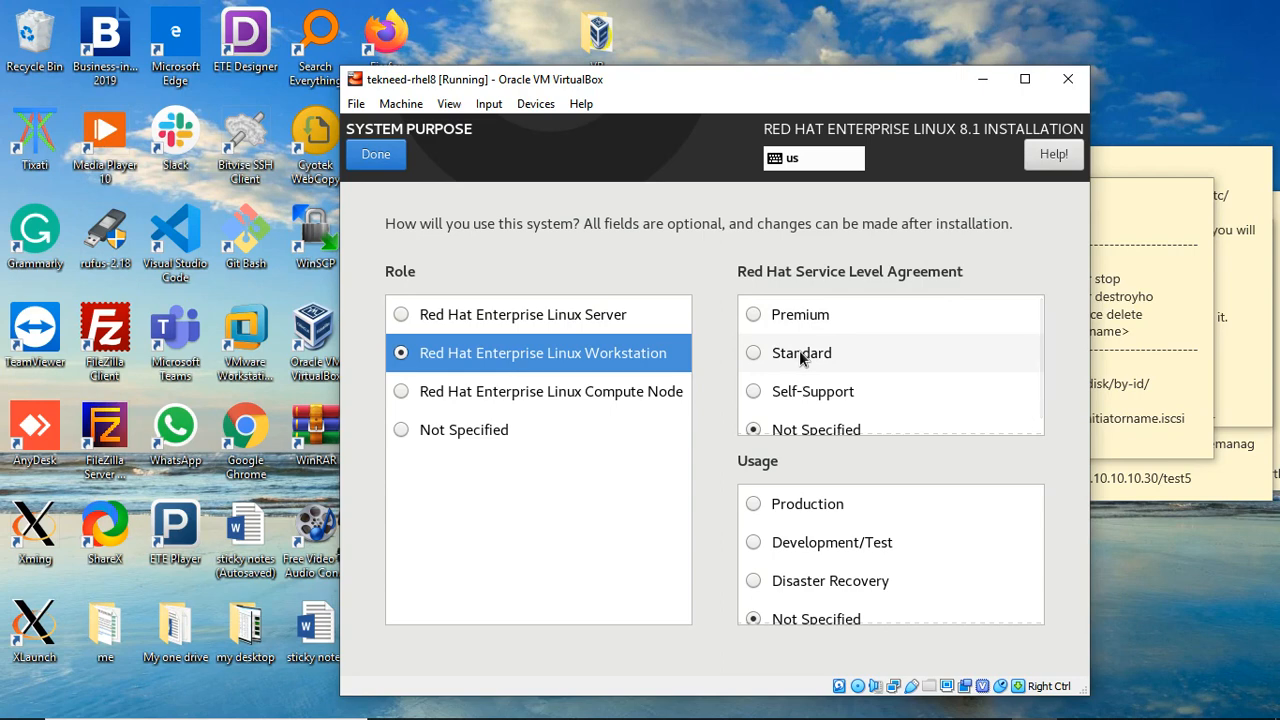
{"action": "scroll", "coordinate": [800, 356], "scroll_direction": "down", "scroll_amount": 1}
{"action": "scroll", "coordinate": [804, 380], "scroll_direction": "up", "scroll_amount": 1}
{"action": "scroll", "coordinate": [800, 372], "scroll_direction": "down", "scroll_amount": 1}
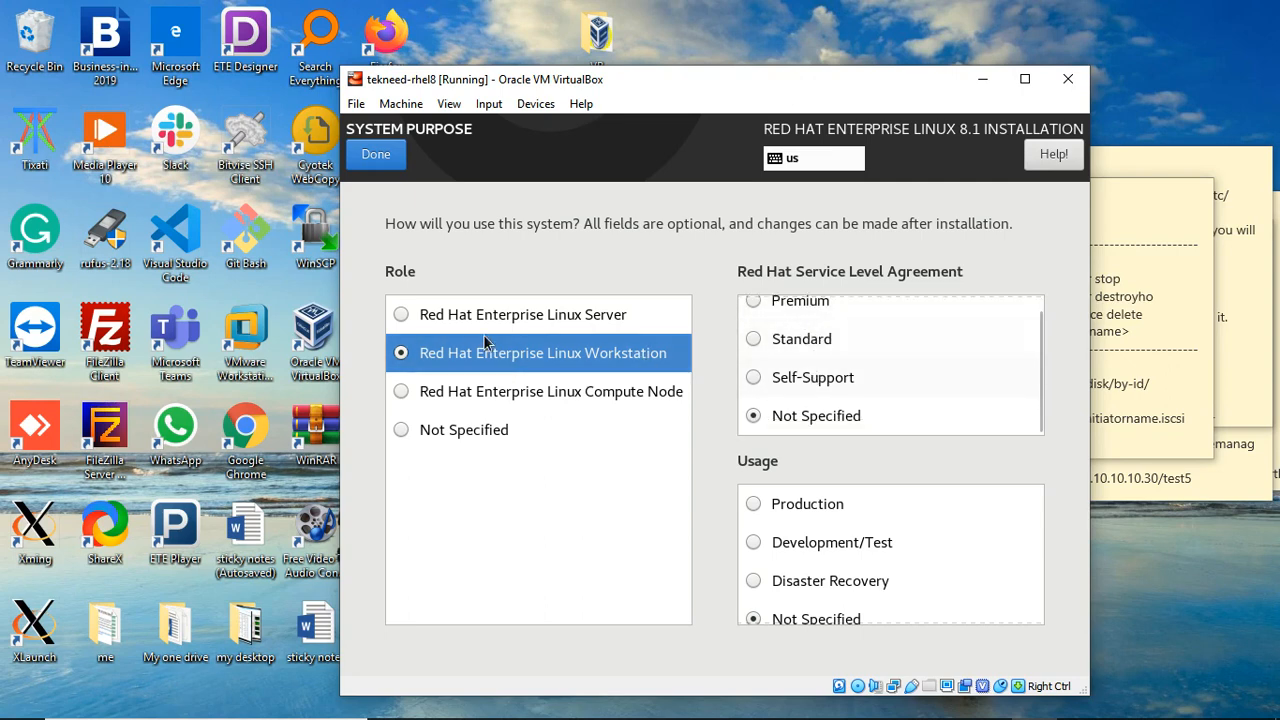
{"action": "left_click", "coordinate": [401, 352]}
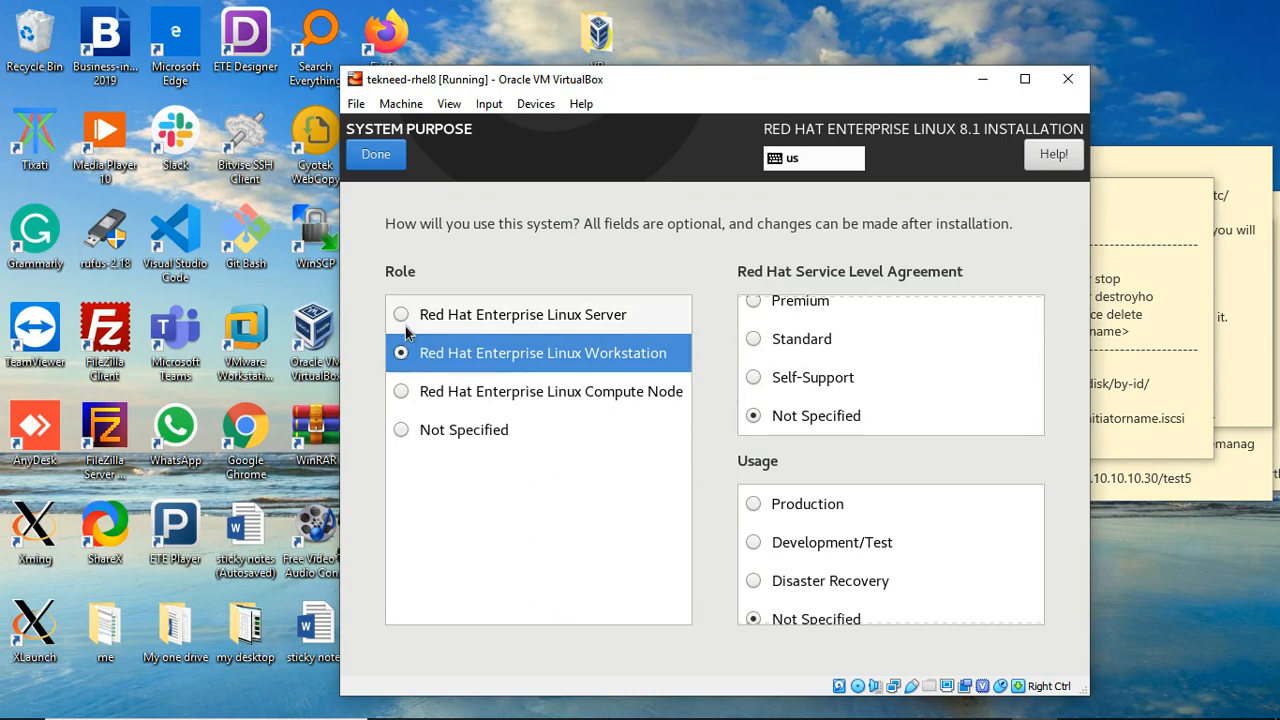
{"action": "left_click", "coordinate": [403, 430]}
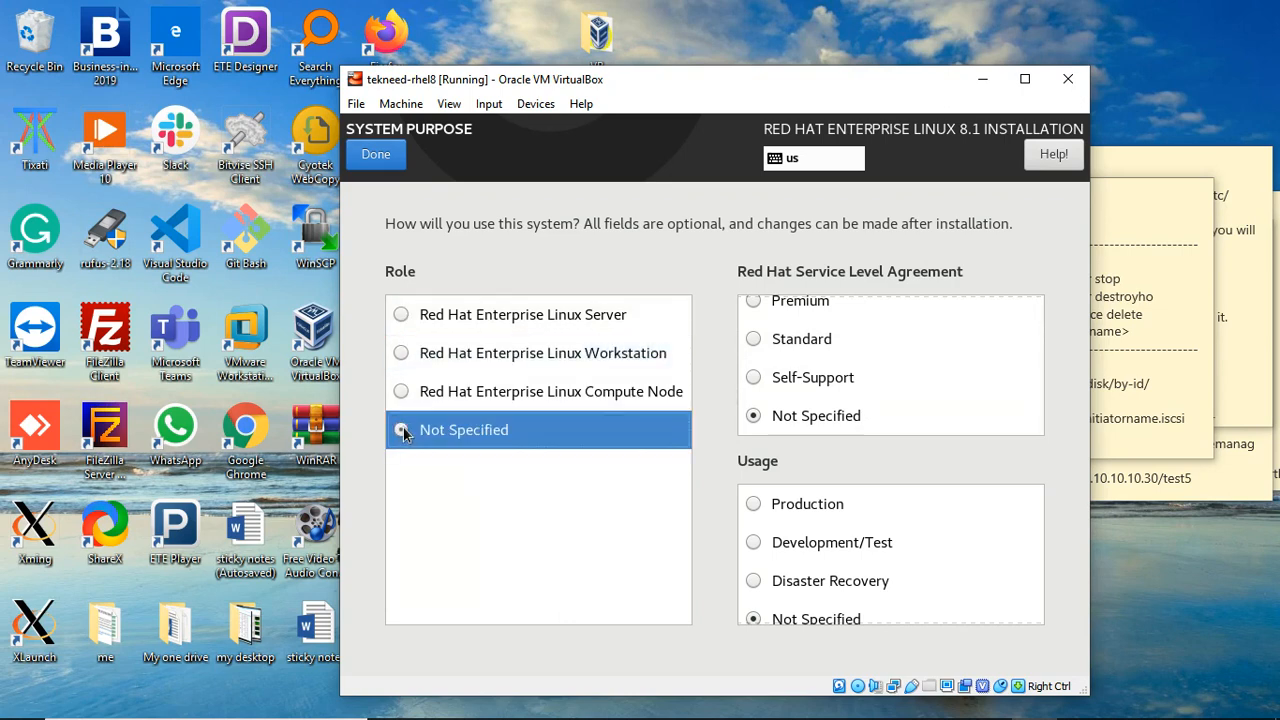
{"action": "scroll", "coordinate": [1010, 515], "scroll_direction": "down", "scroll_amount": 1}
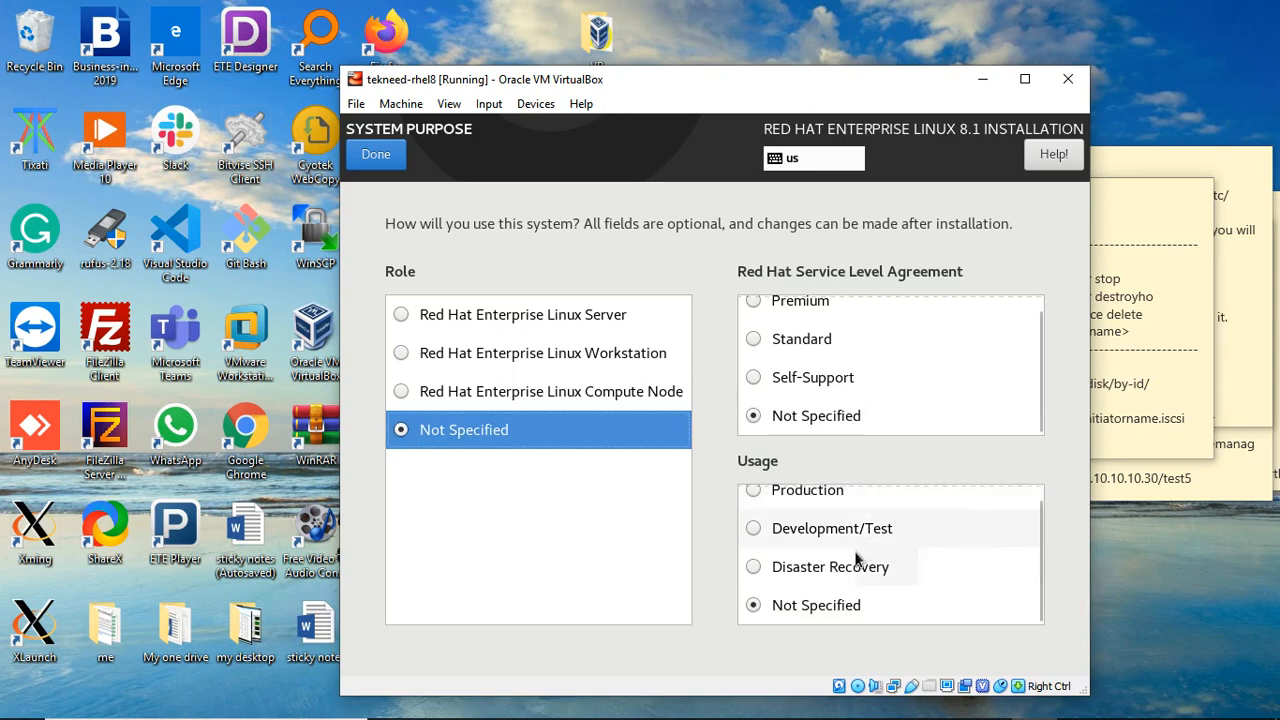
{"action": "scroll", "coordinate": [829, 571], "scroll_direction": "up", "scroll_amount": 1}
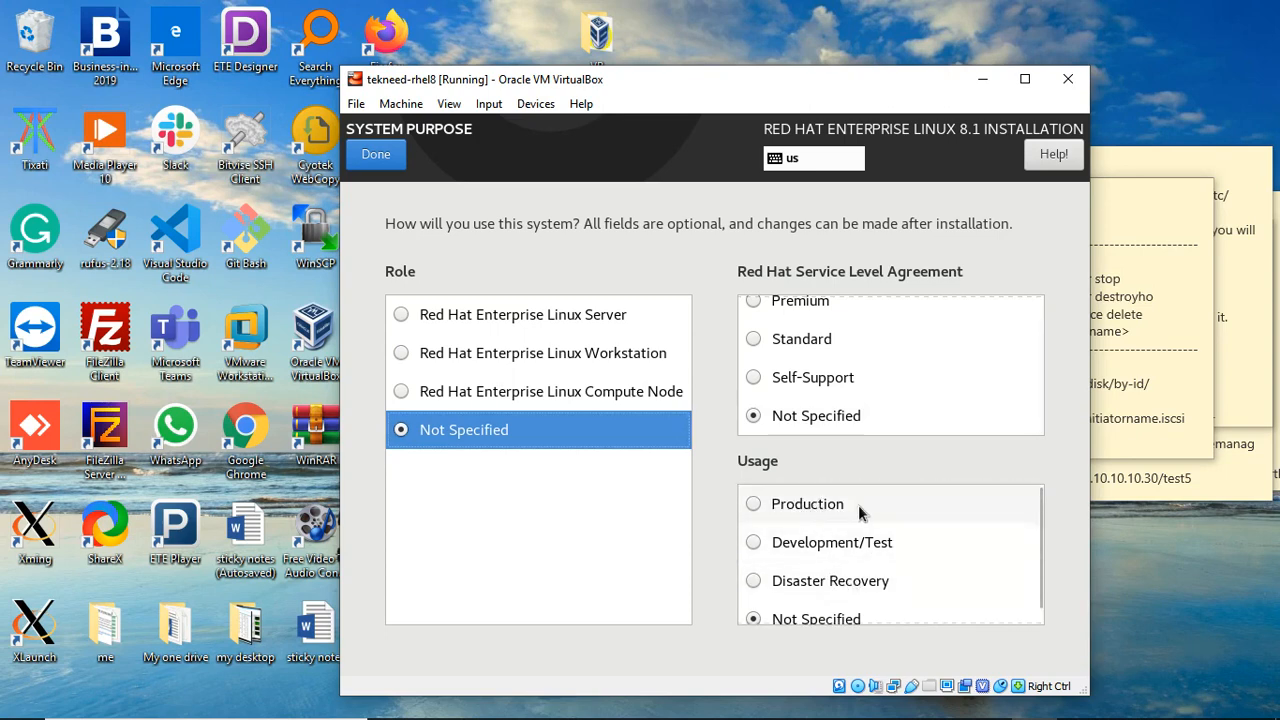
{"action": "scroll", "coordinate": [843, 535], "scroll_direction": "down", "scroll_amount": 1}
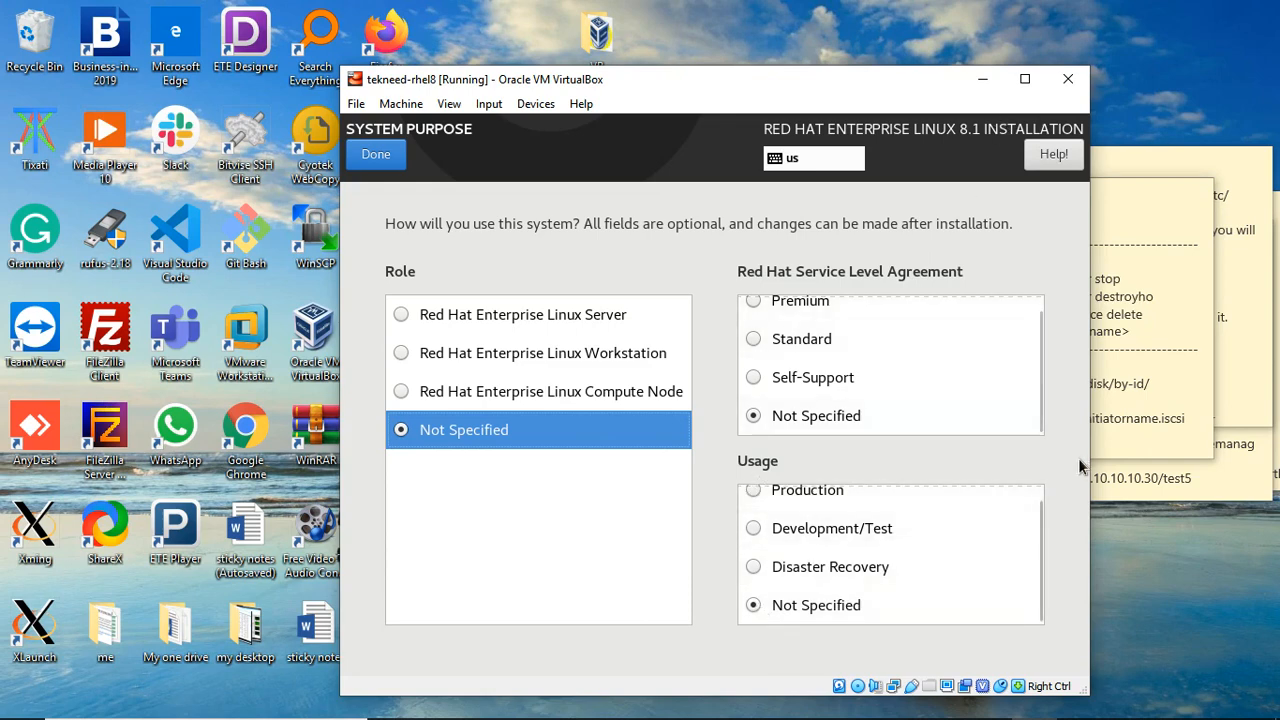
{"action": "left_click", "coordinate": [378, 155]}
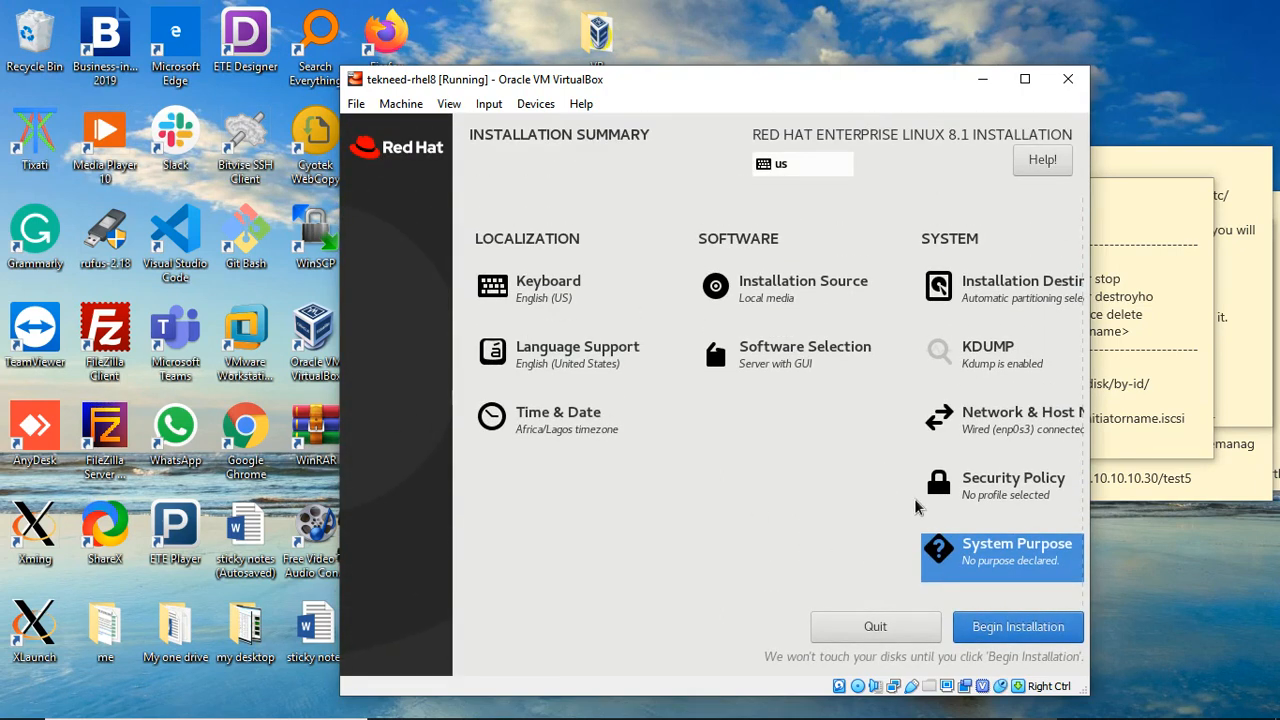
Step: Begin the installation, then enter and confirm a root password, accepting the weak-password warning
{"action": "left_click", "coordinate": [996, 636]}
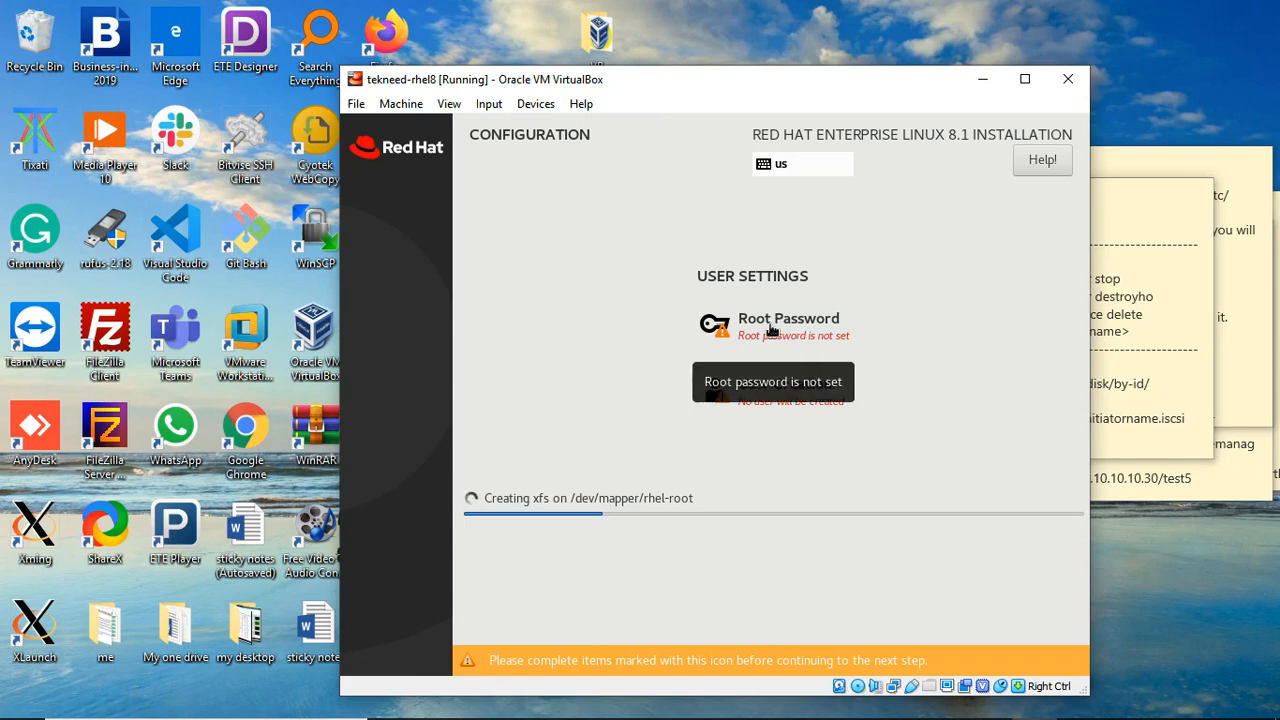
{"action": "left_click", "coordinate": [770, 330]}
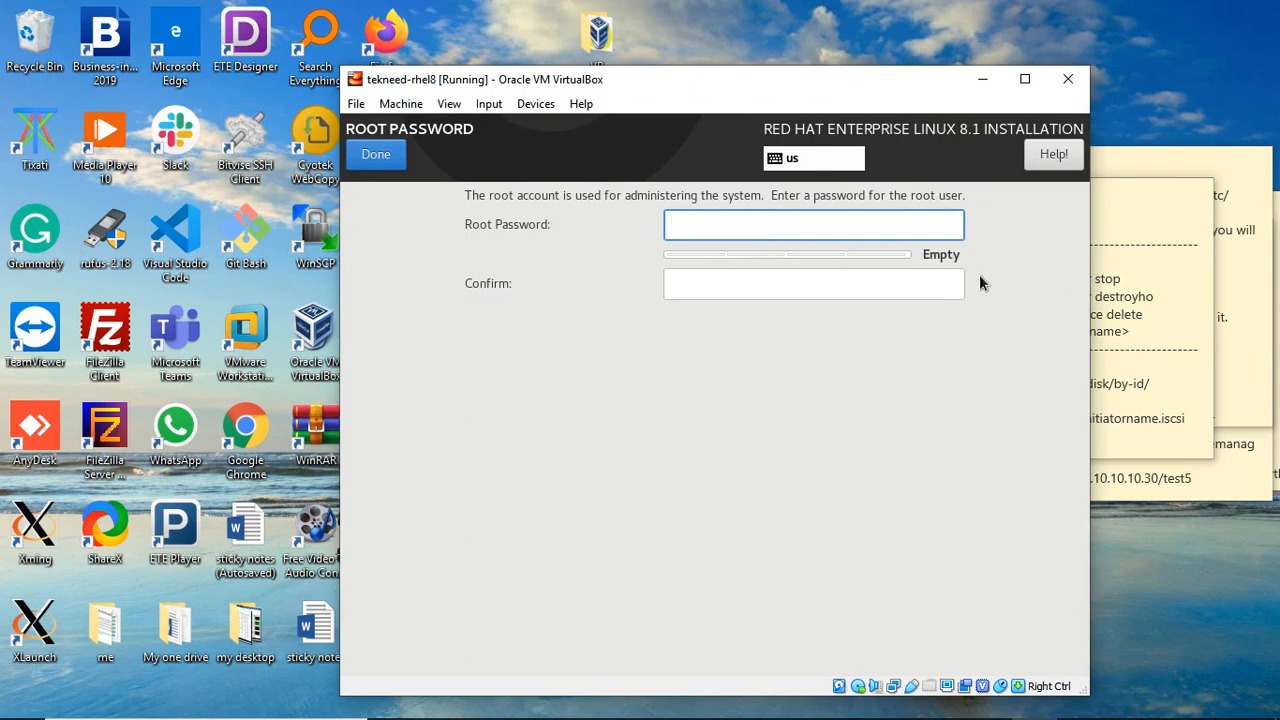
{"action": "type", "text": "r•••••••"}
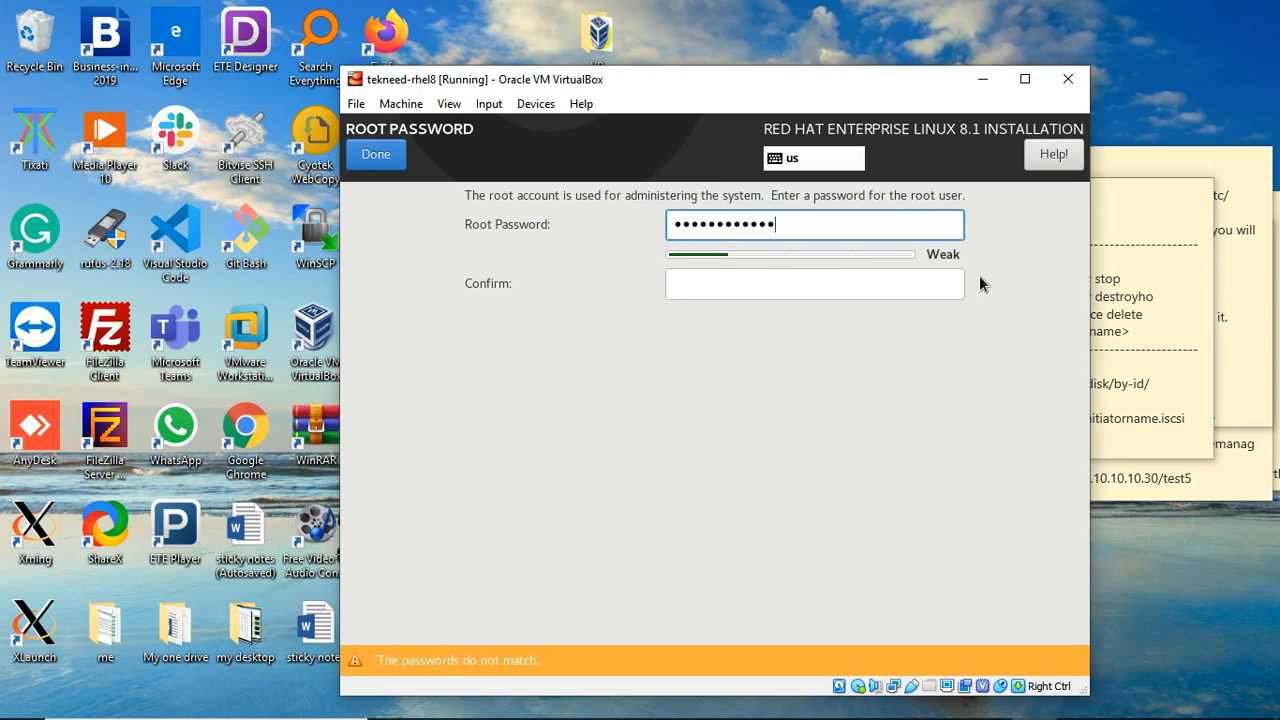
{"action": "left_click", "coordinate": [918, 287]}
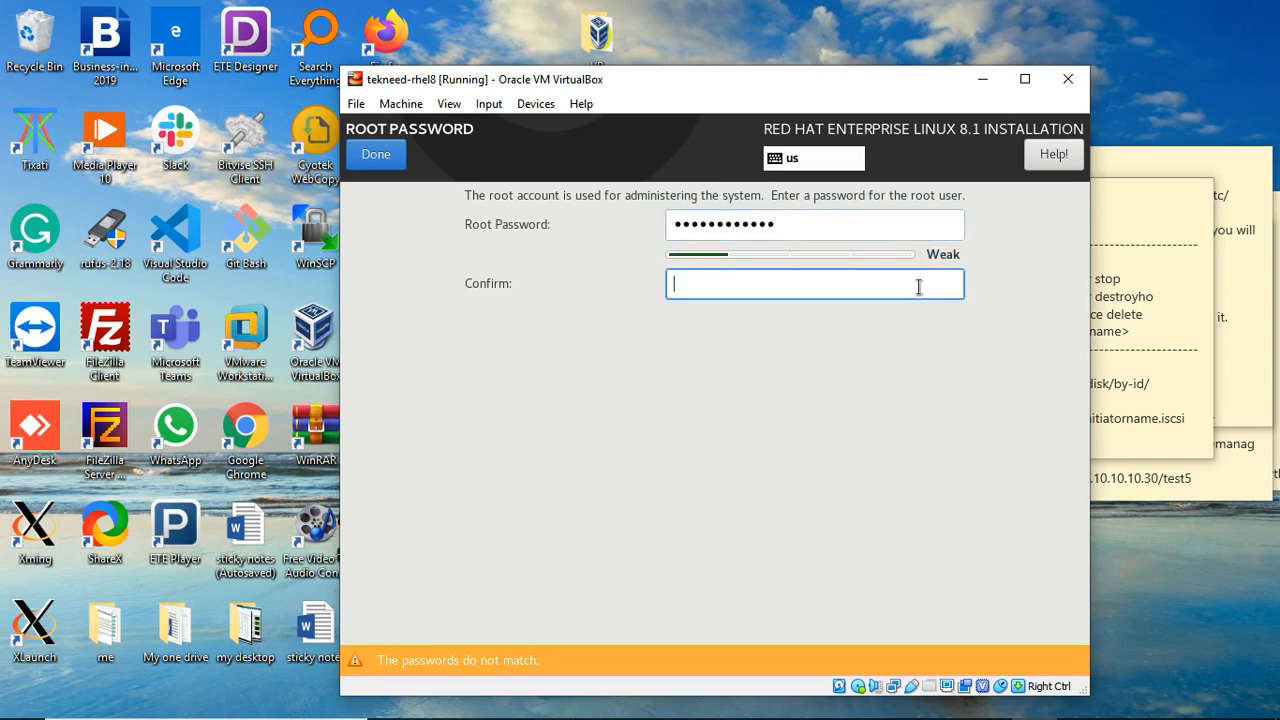
{"action": "type", "text": "••••••••••••"}
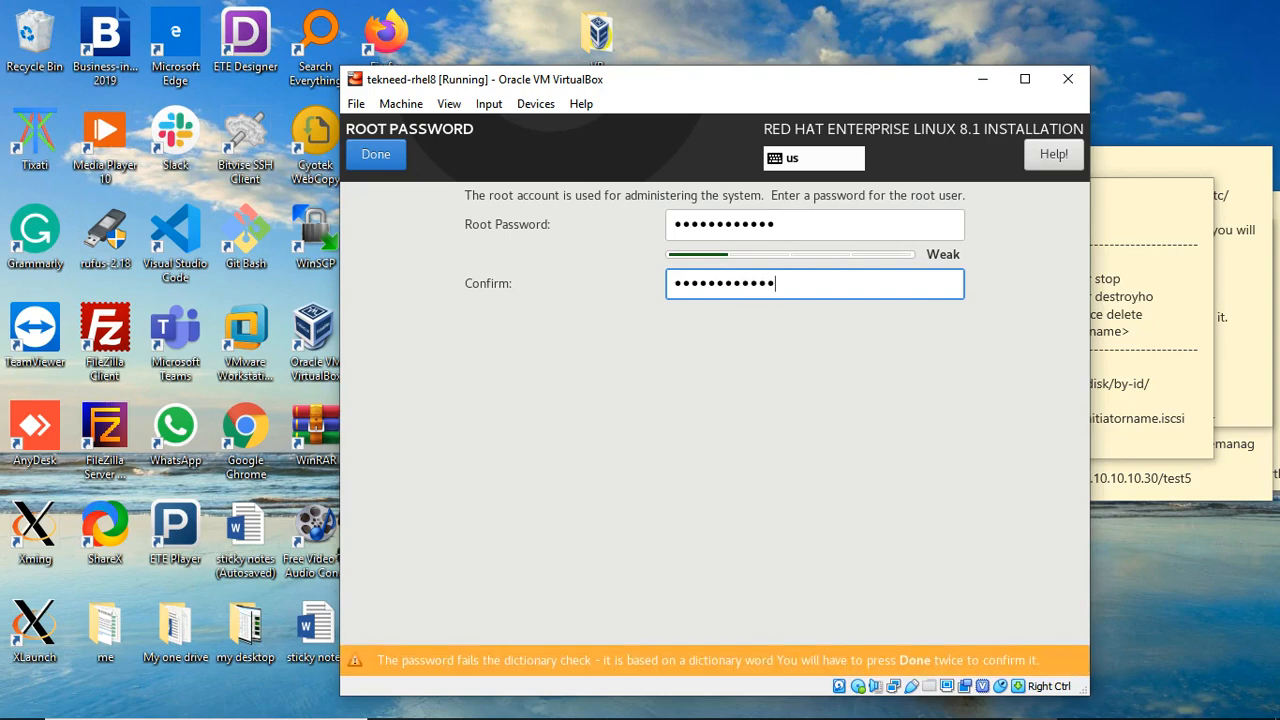
{"action": "left_click", "coordinate": [375, 162]}
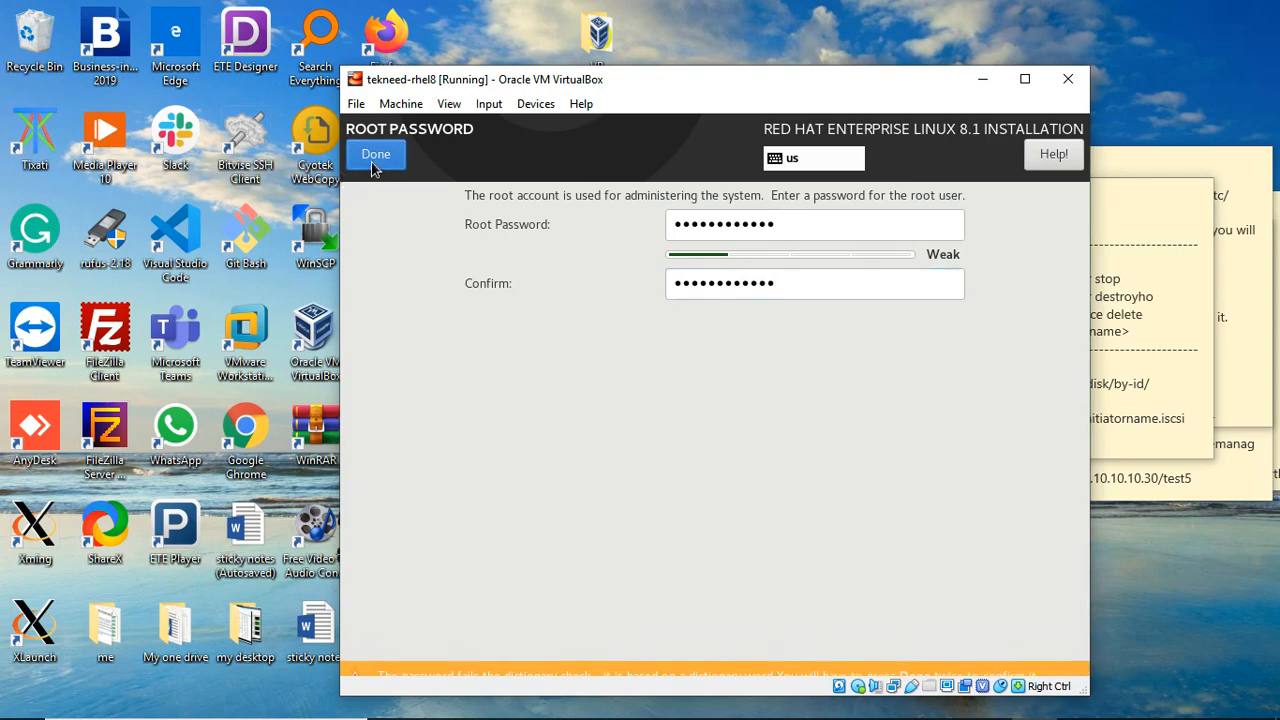
{"action": "left_click", "coordinate": [375, 157]}
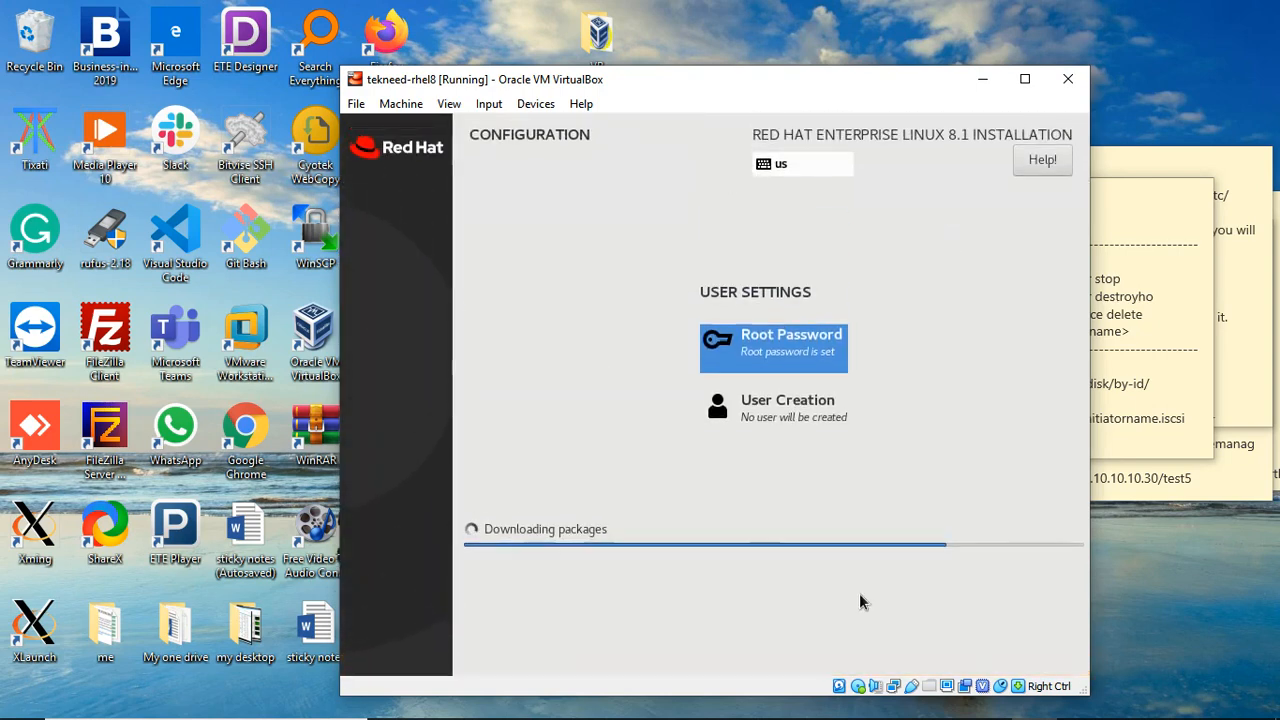
Step: Create a user with a full name and confirmed password, accepting the weak-password warning
{"action": "left_click", "coordinate": [764, 420]}
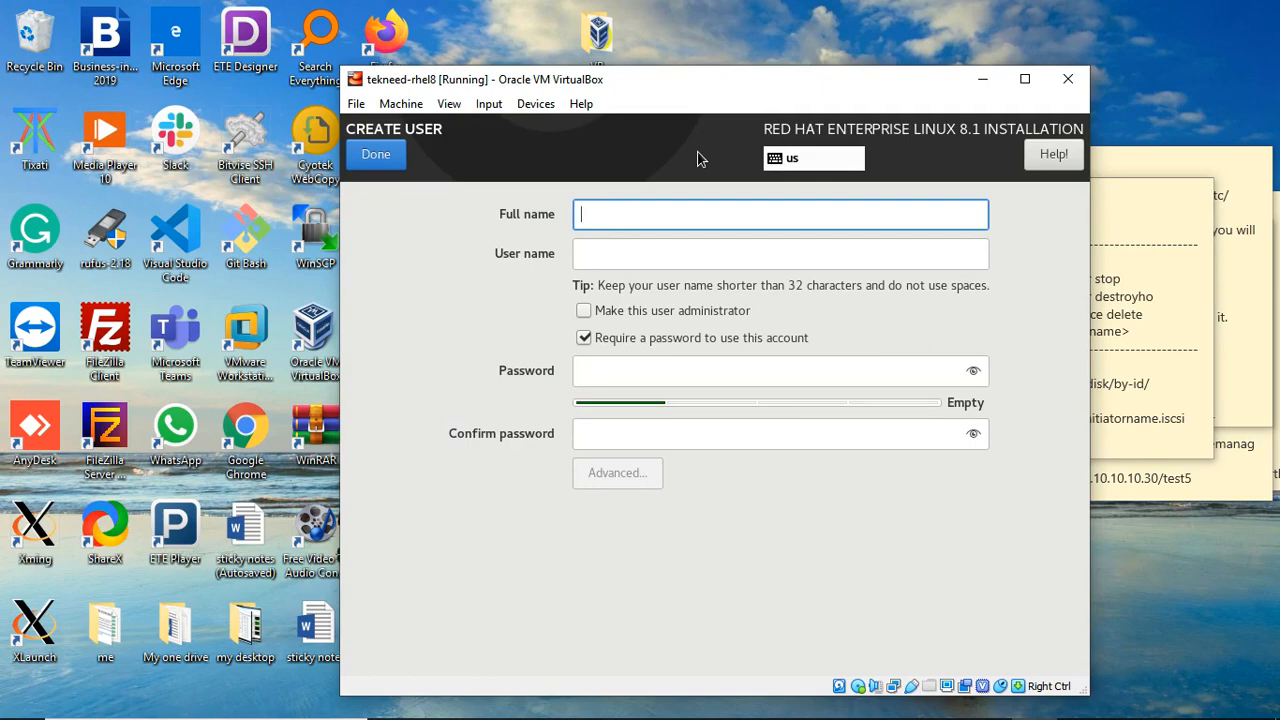
{"action": "type", "text": "tekneed"}
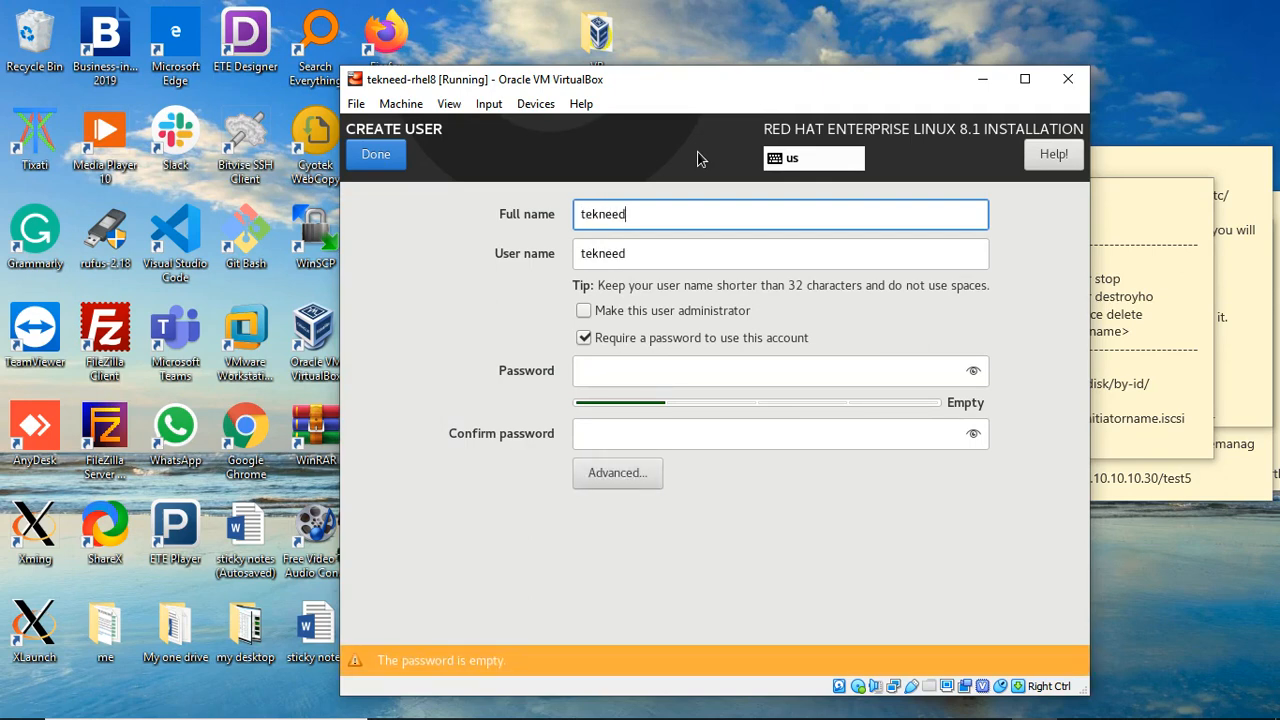
{"action": "left_click", "coordinate": [750, 381]}
{"action": "type", "text": "r"}
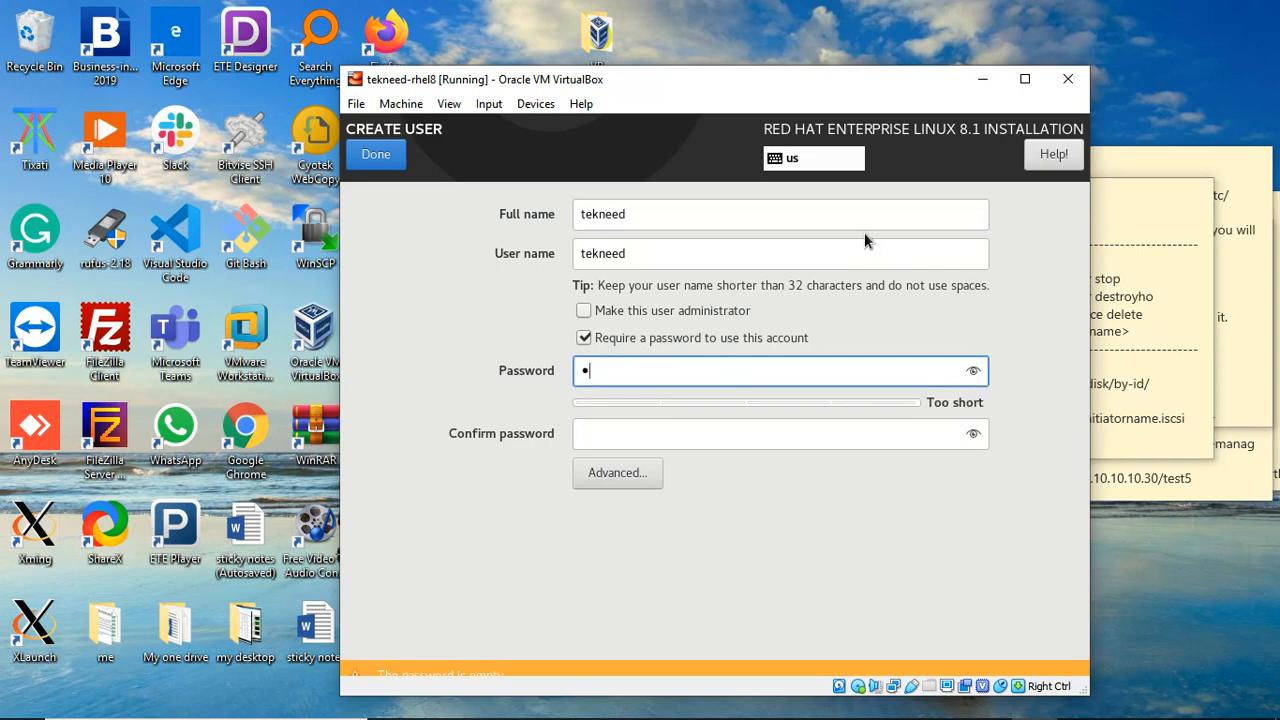
{"action": "type", "text": "•••••••••"}
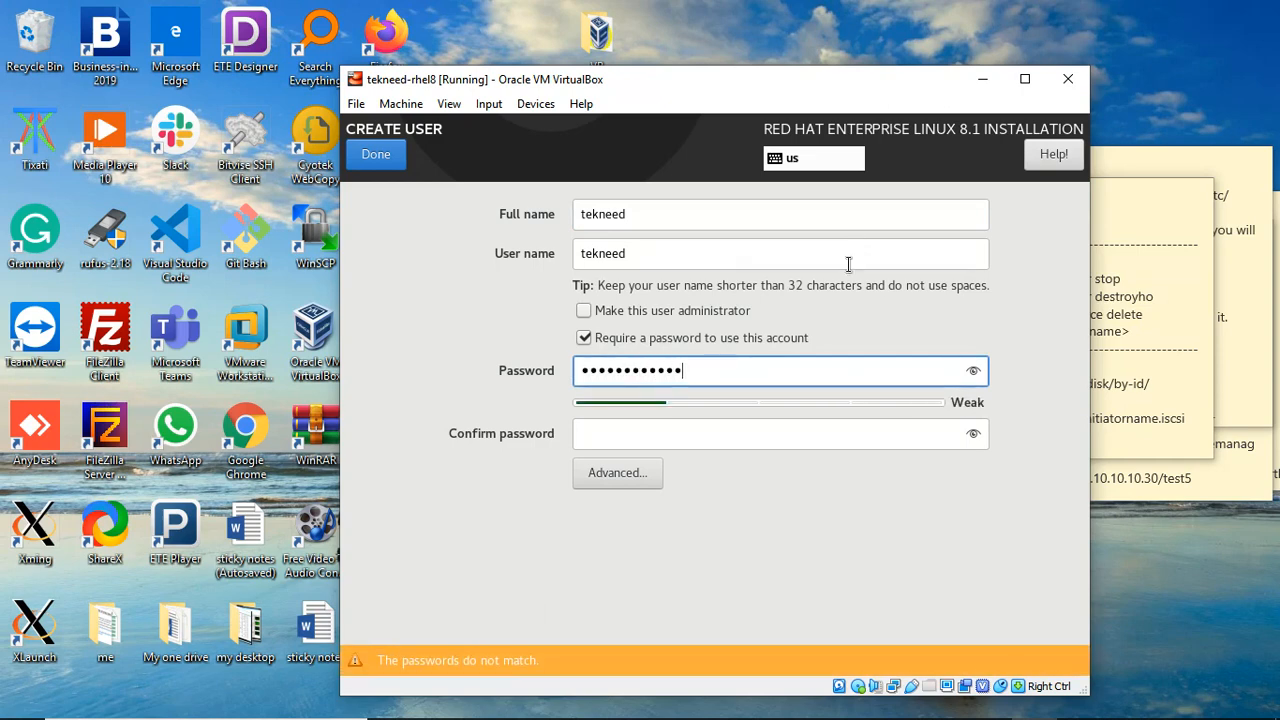
{"action": "left_click", "coordinate": [802, 445]}
{"action": "type", "text": "r"}
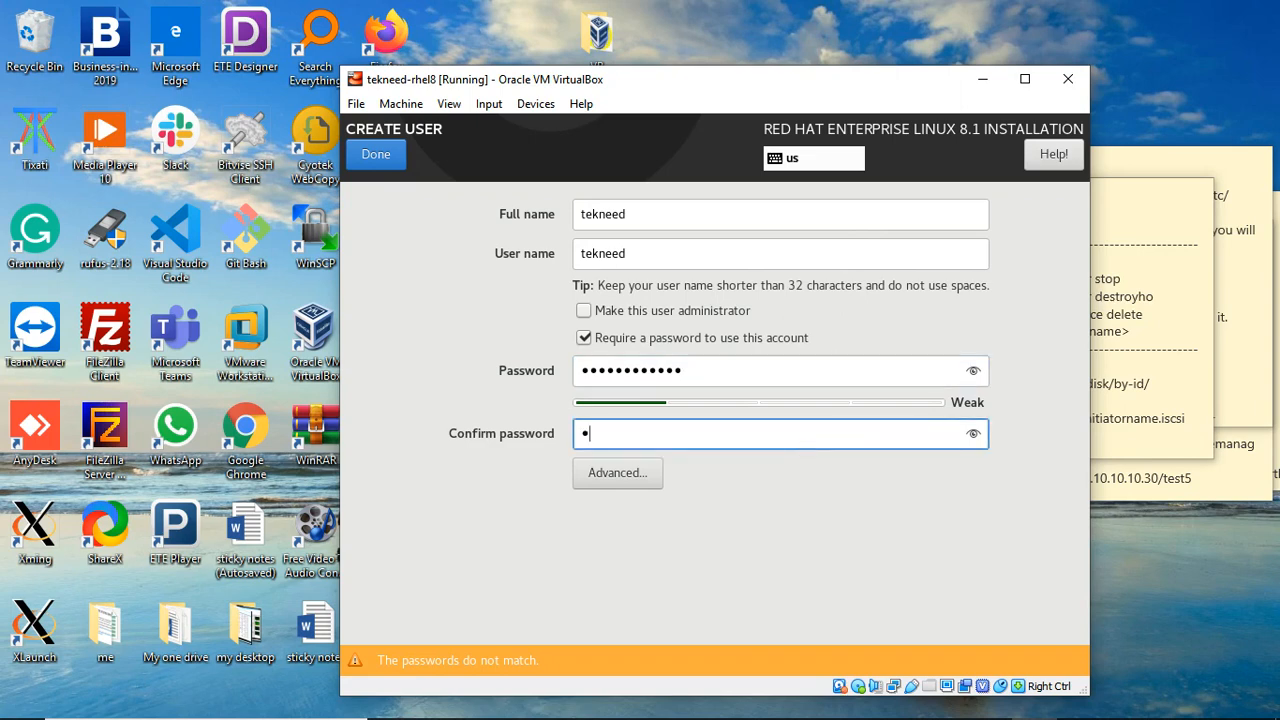
{"action": "type", "text": "•••••••••••"}
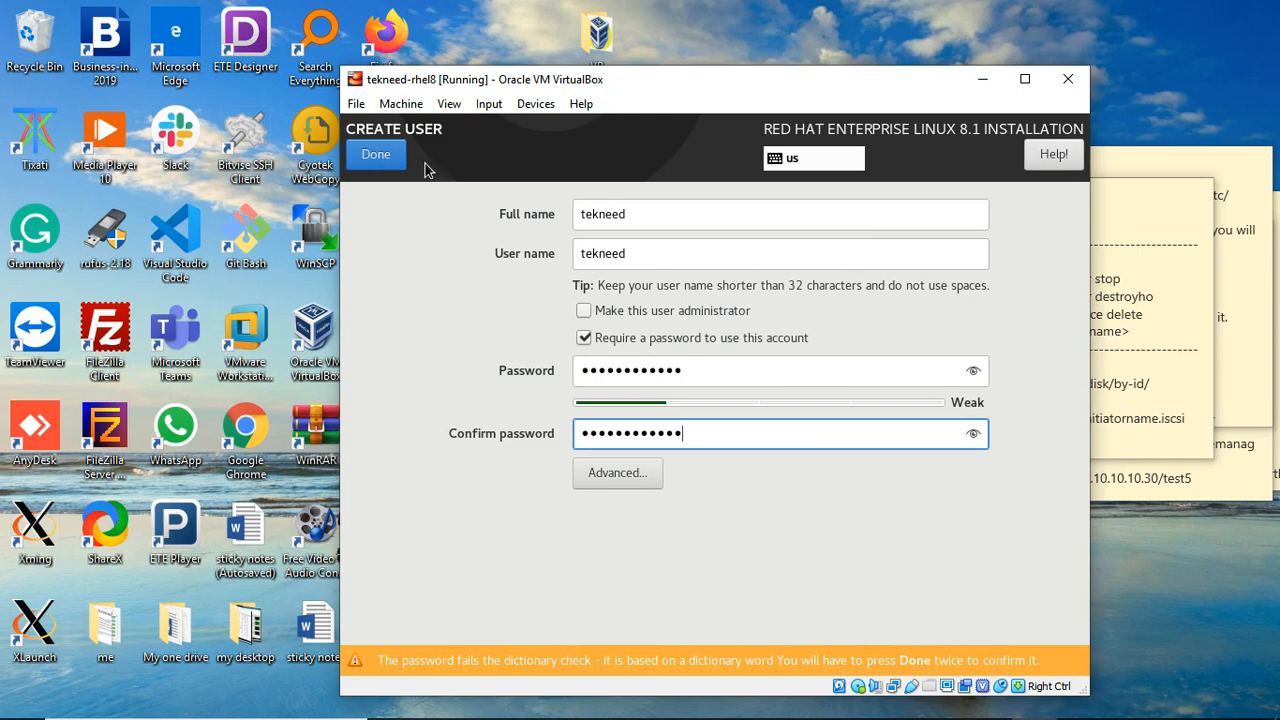
{"action": "left_click", "coordinate": [387, 163]}
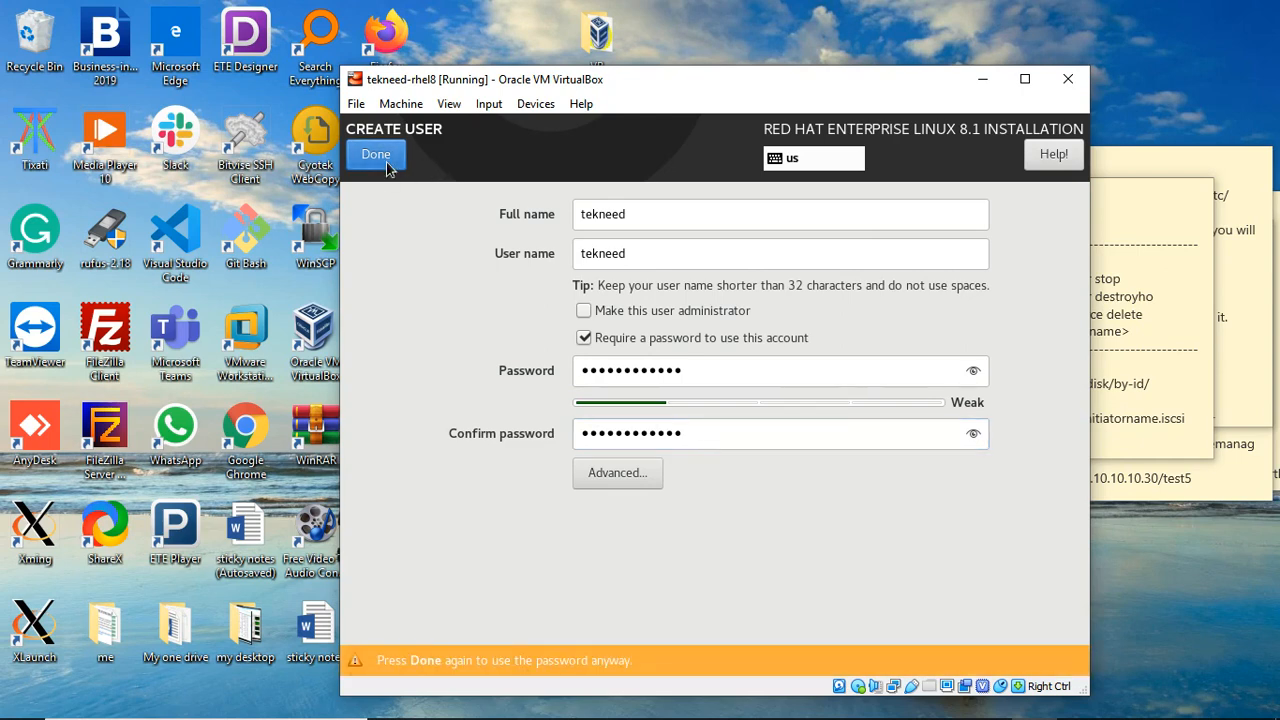
{"action": "left_click", "coordinate": [378, 156]}
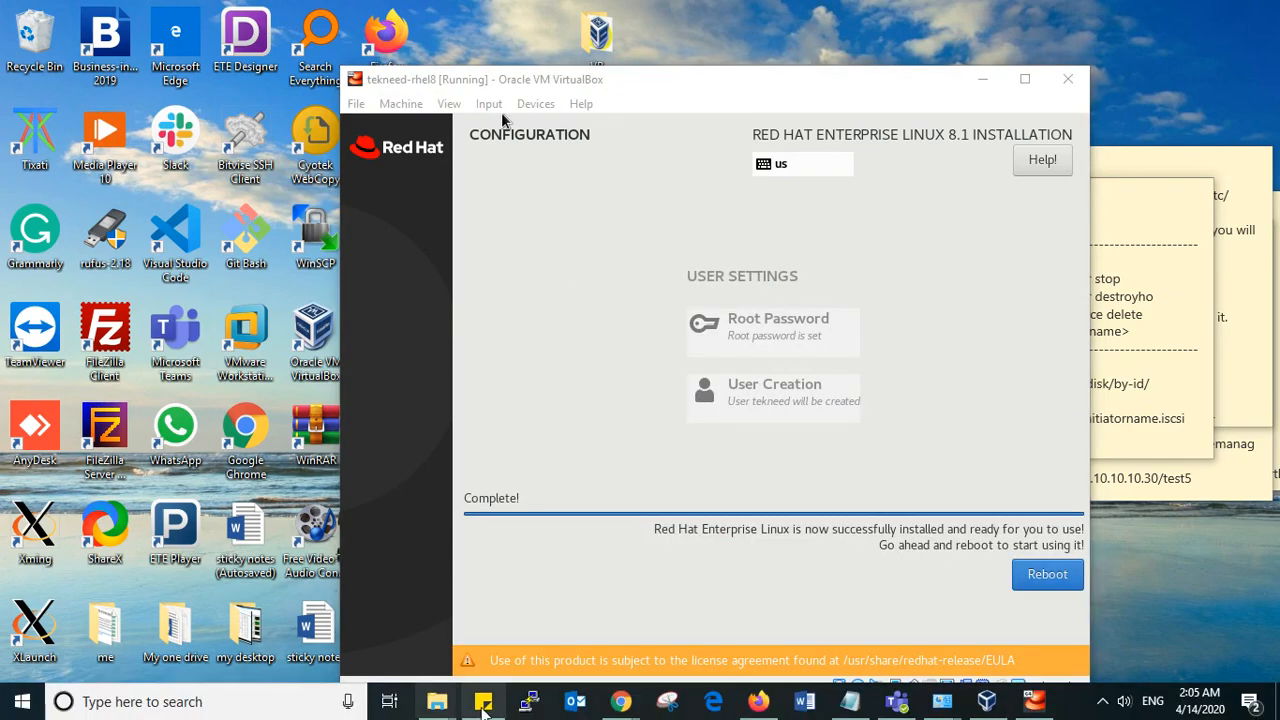
{"action": "mouse_move", "coordinate": [621, 702]}
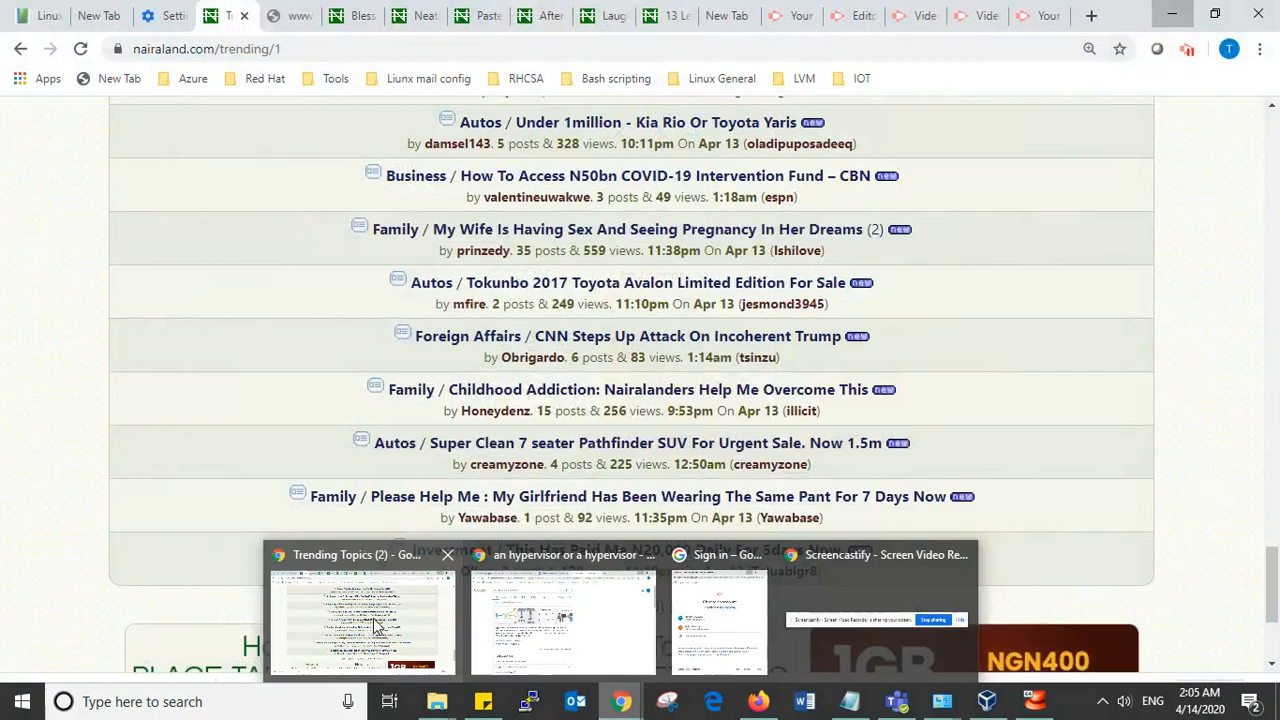
{"action": "left_click", "coordinate": [400, 625]}
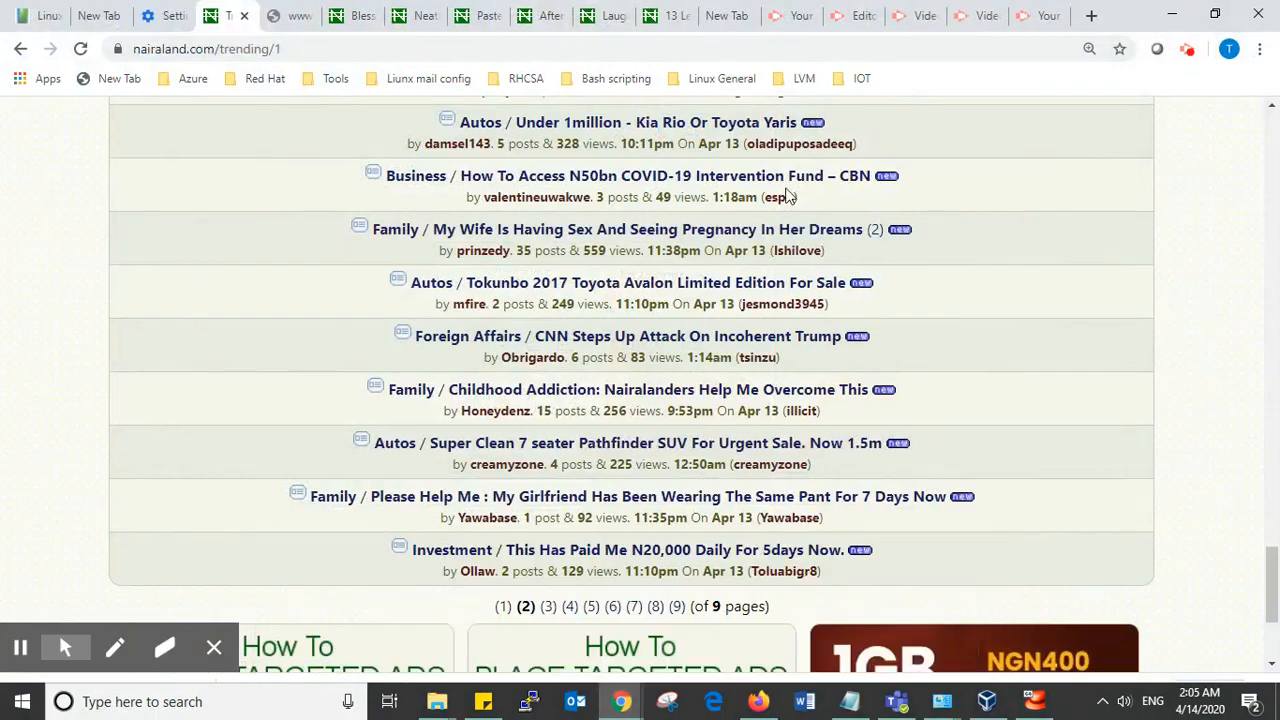
{"action": "left_click", "coordinate": [957, 17]}
{"action": "left_click", "coordinate": [1166, 13]}
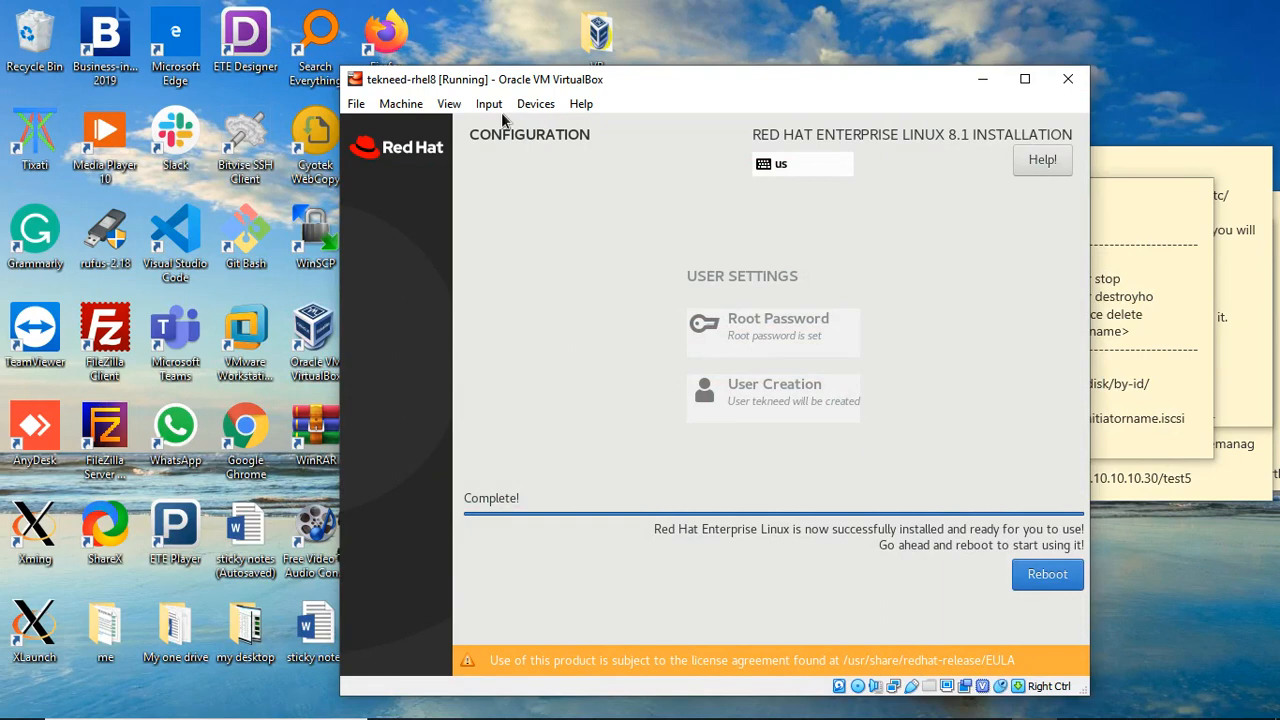
Step: Reboot the newly installed RHEL system from the installer's completion screen
{"action": "left_click", "coordinate": [1050, 580]}
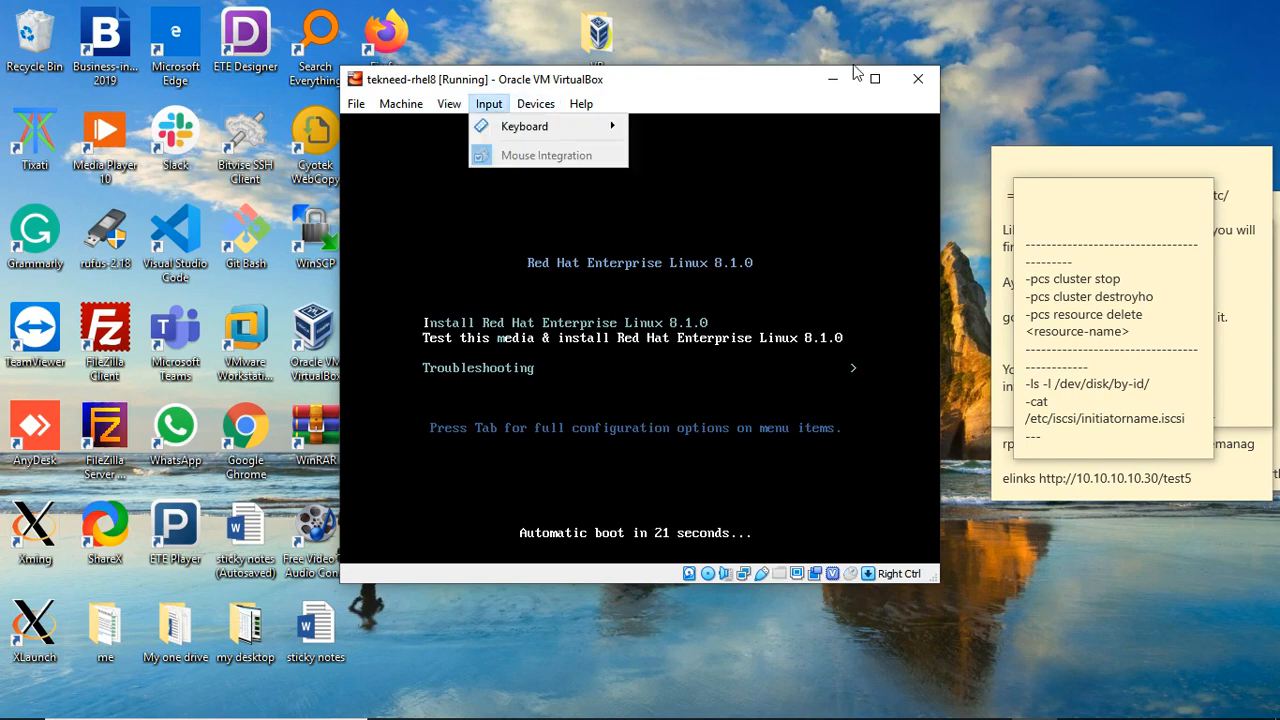
Step: Close the VM window and power off the tekneed-rhel8 machine
{"action": "left_click", "coordinate": [918, 80]}
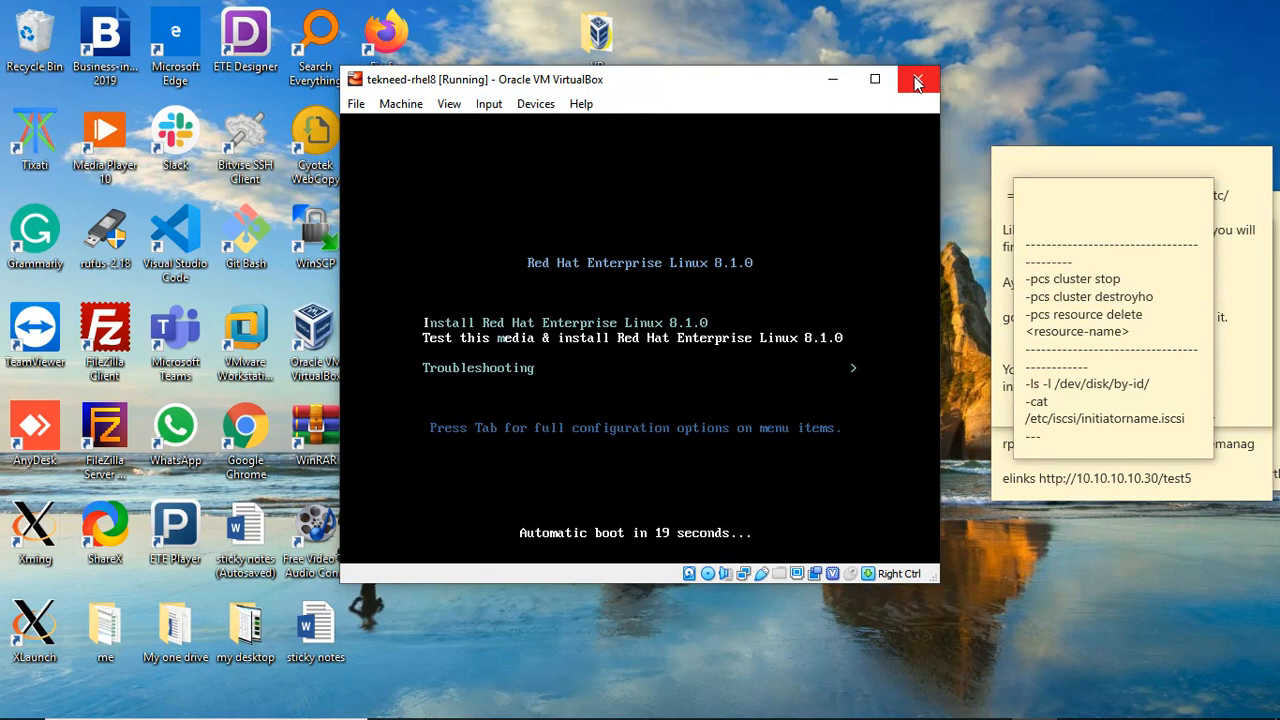
{"action": "left_click", "coordinate": [918, 80]}
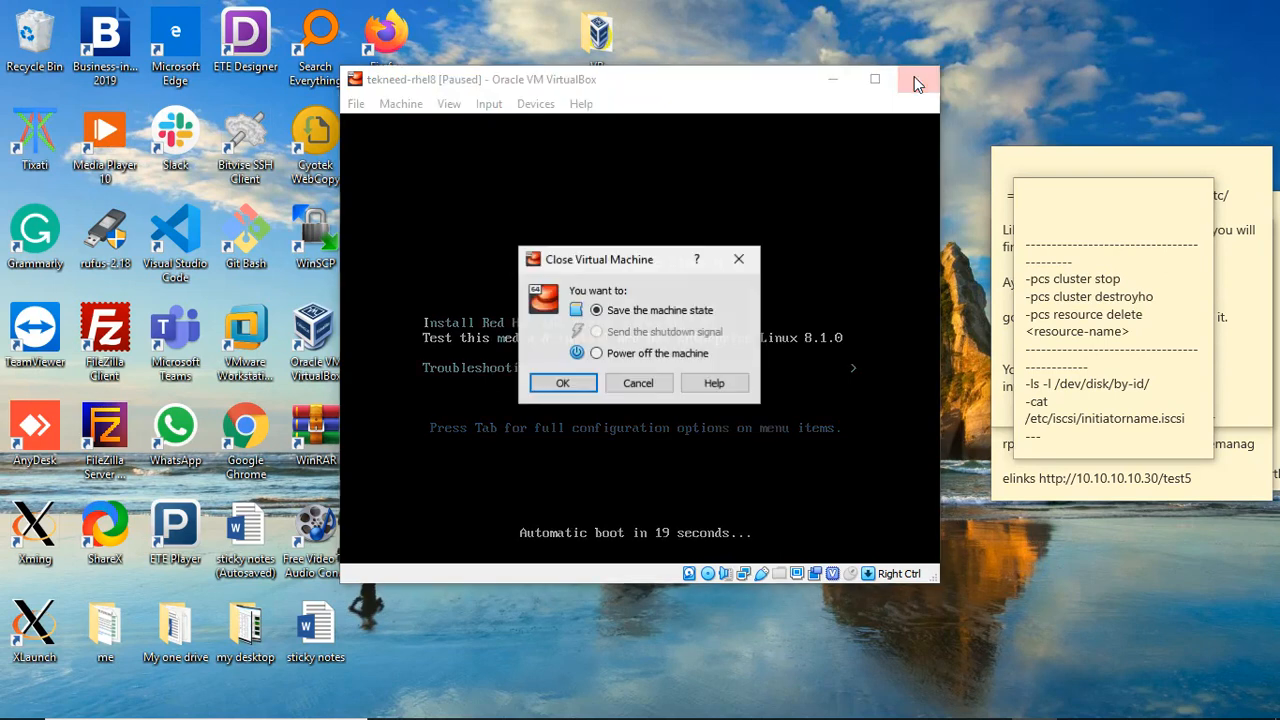
{"action": "left_click", "coordinate": [597, 354]}
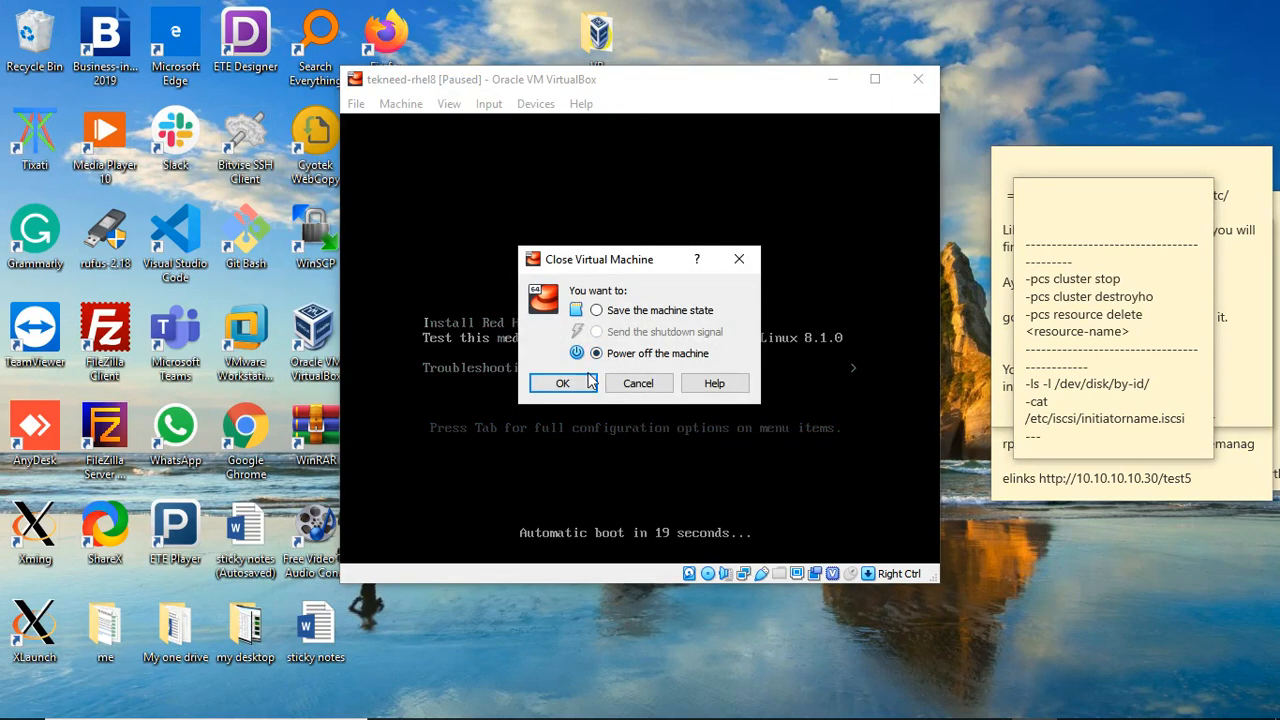
{"action": "left_click", "coordinate": [579, 383]}
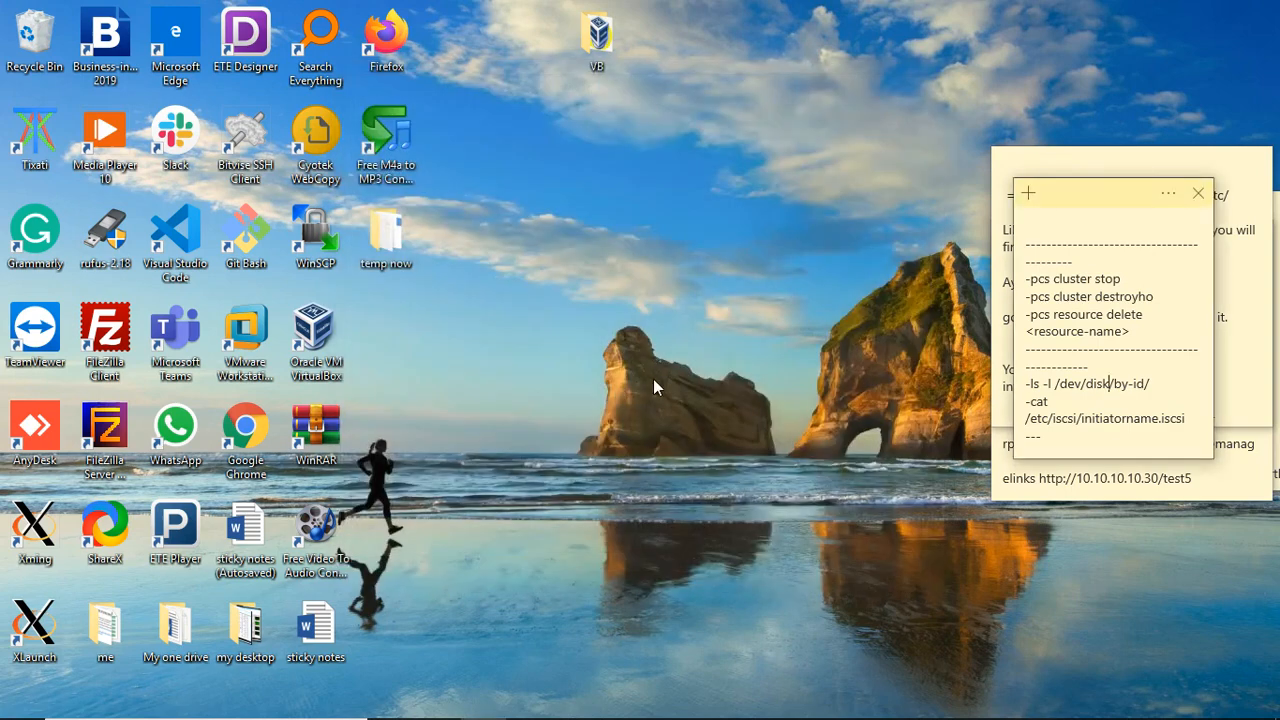
Step: Bring up VirtualBox Manager and open the context menu for tekneed-rhel8
{"action": "mouse_move", "coordinate": [733, 717]}
{"action": "left_click", "coordinate": [953, 703]}
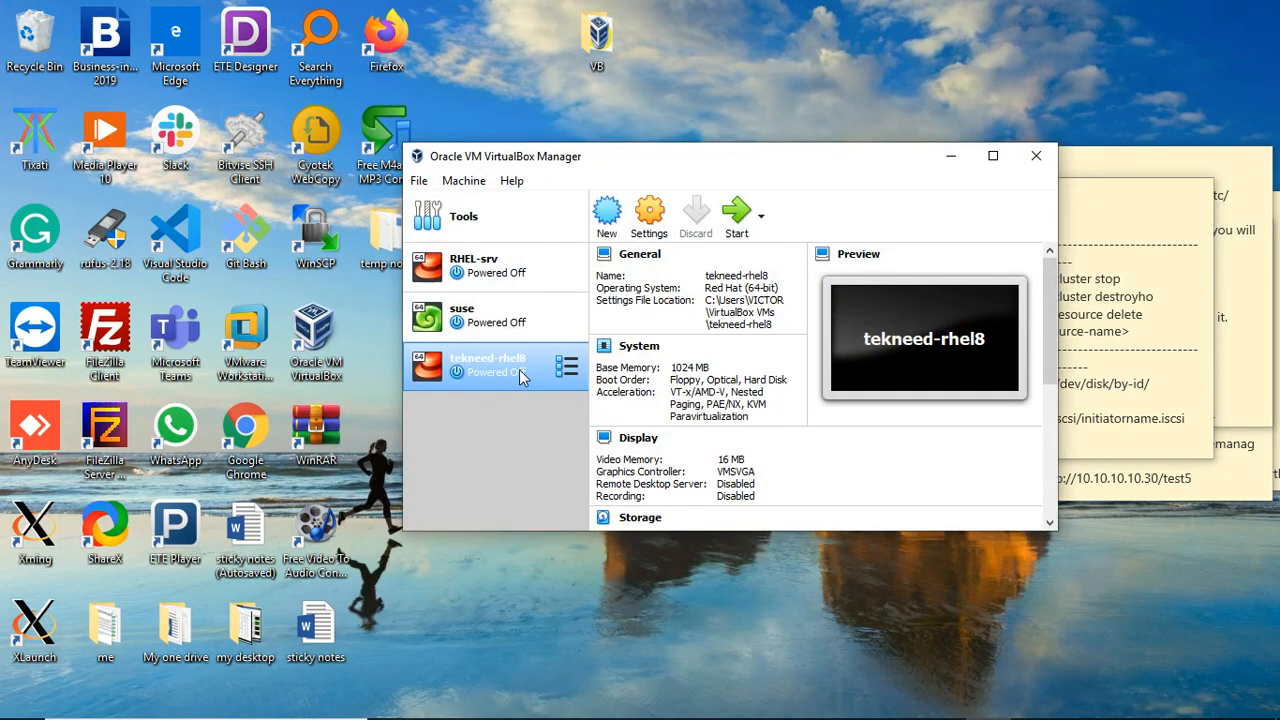
{"action": "right_click", "coordinate": [519, 372]}
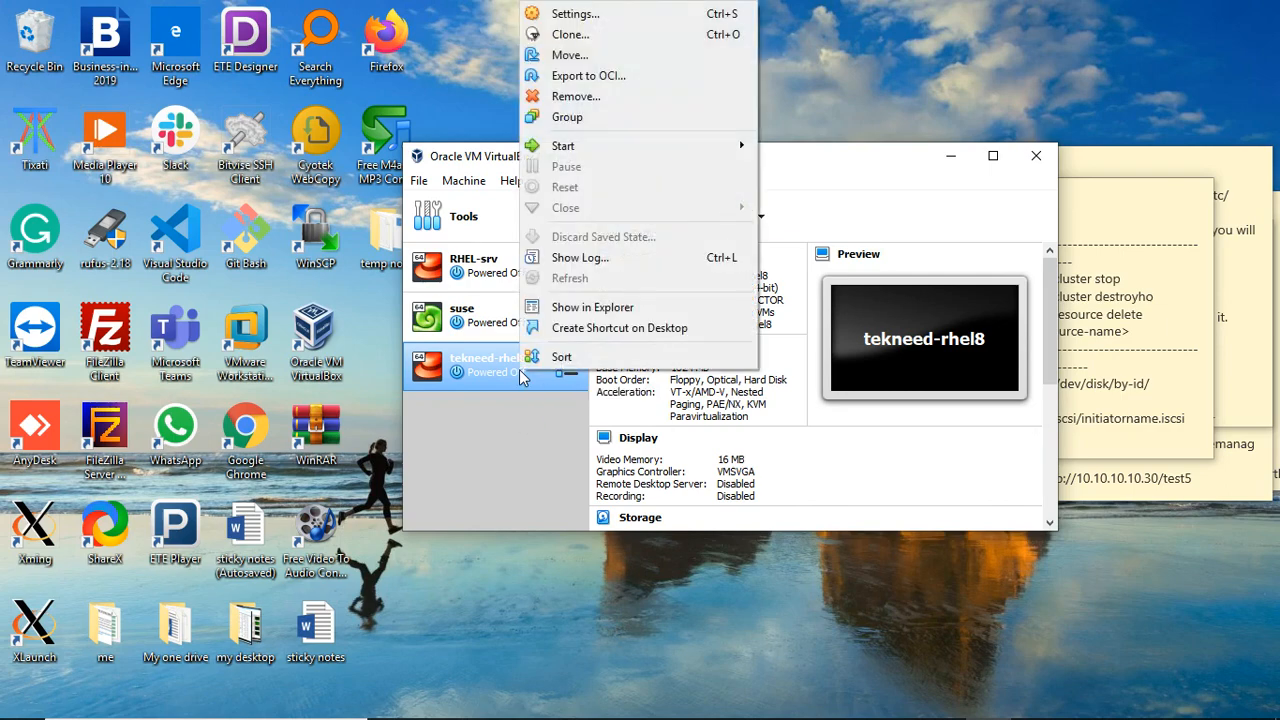
{"action": "left_click", "coordinate": [832, 35]}
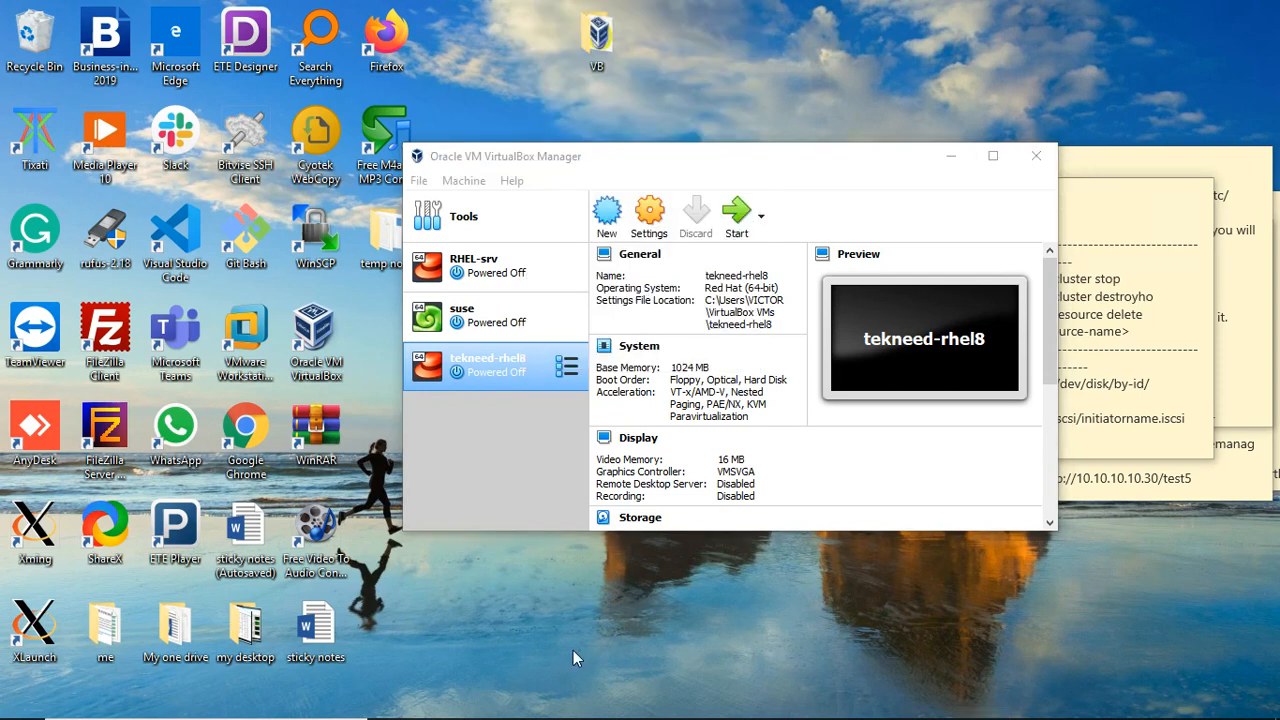
{"action": "left_click", "coordinate": [487, 365]}
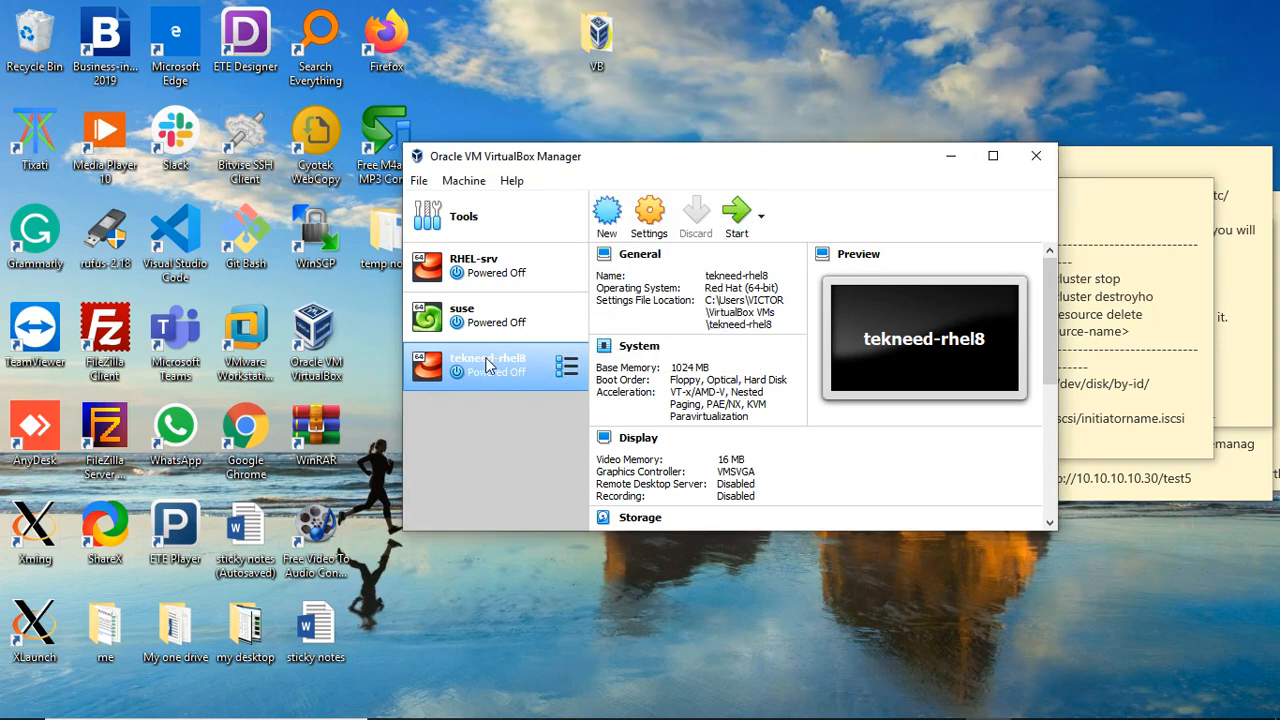
{"action": "right_click", "coordinate": [517, 368]}
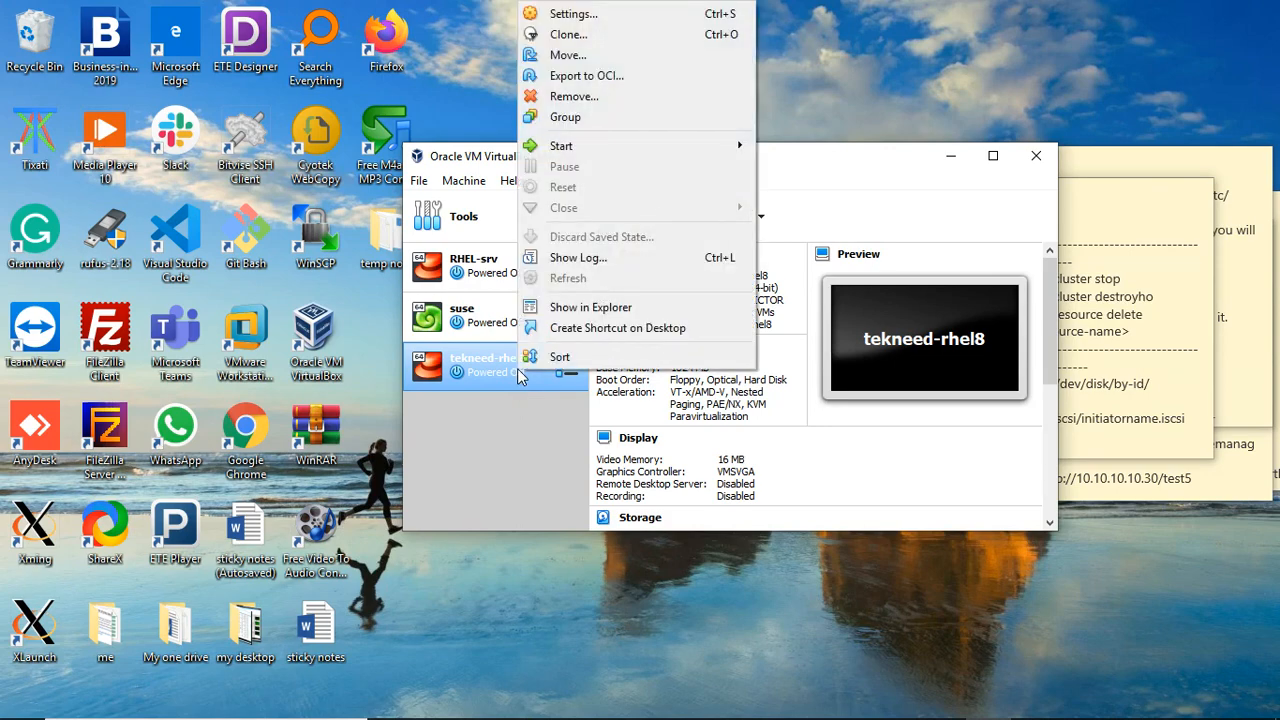
Step: In Storage settings, remove rhel-8.1-x86_64-dvd.iso from the optical drive and save with OK
{"action": "left_click", "coordinate": [590, 16]}
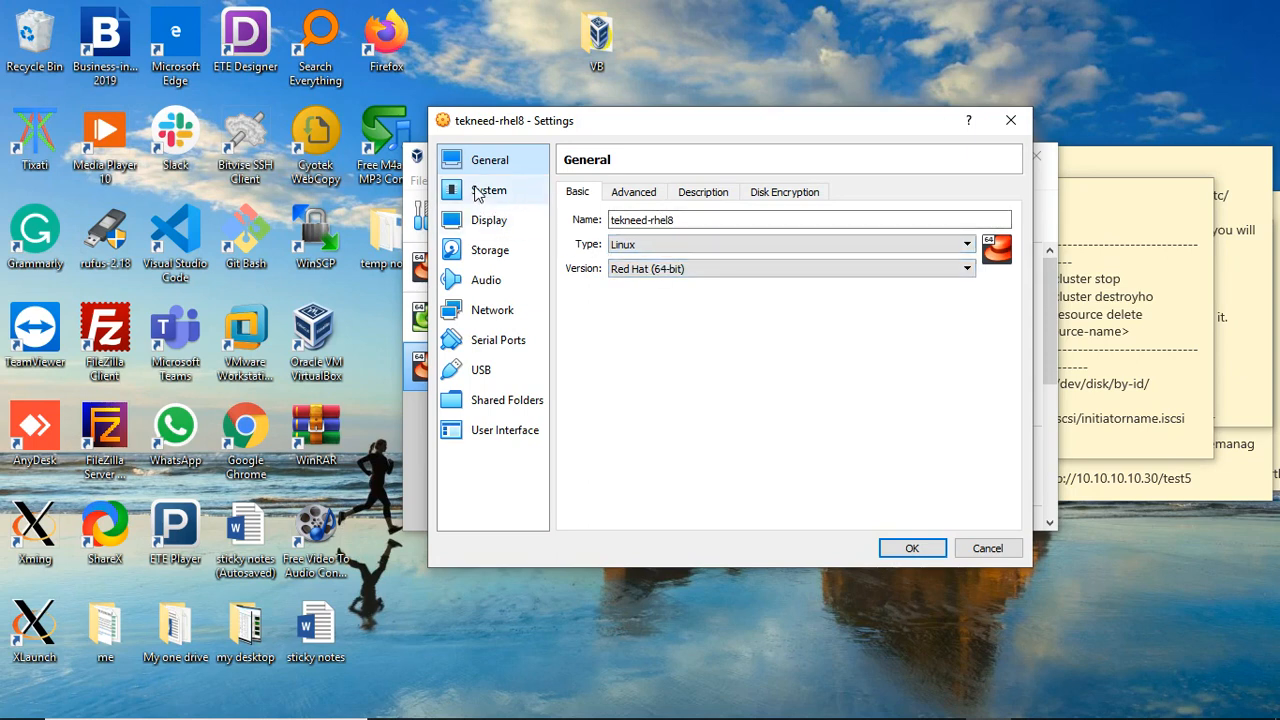
{"action": "left_click", "coordinate": [491, 196]}
{"action": "left_click", "coordinate": [491, 220]}
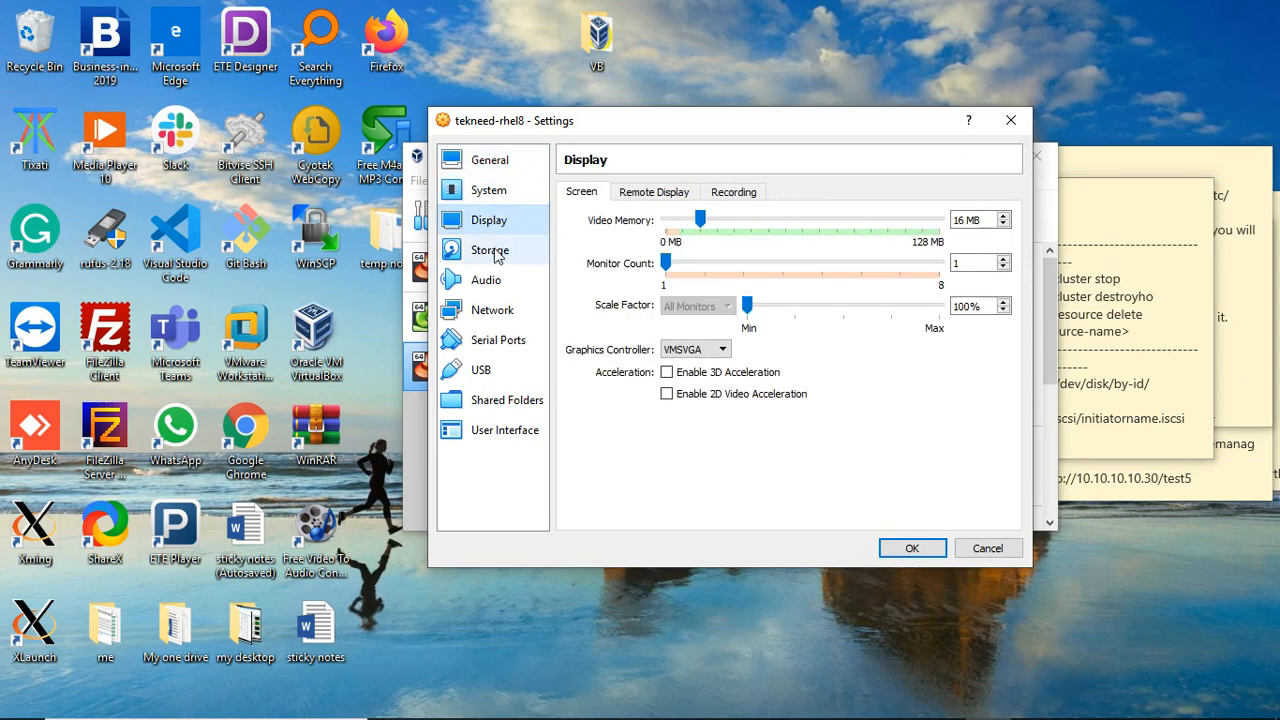
{"action": "left_click", "coordinate": [494, 251]}
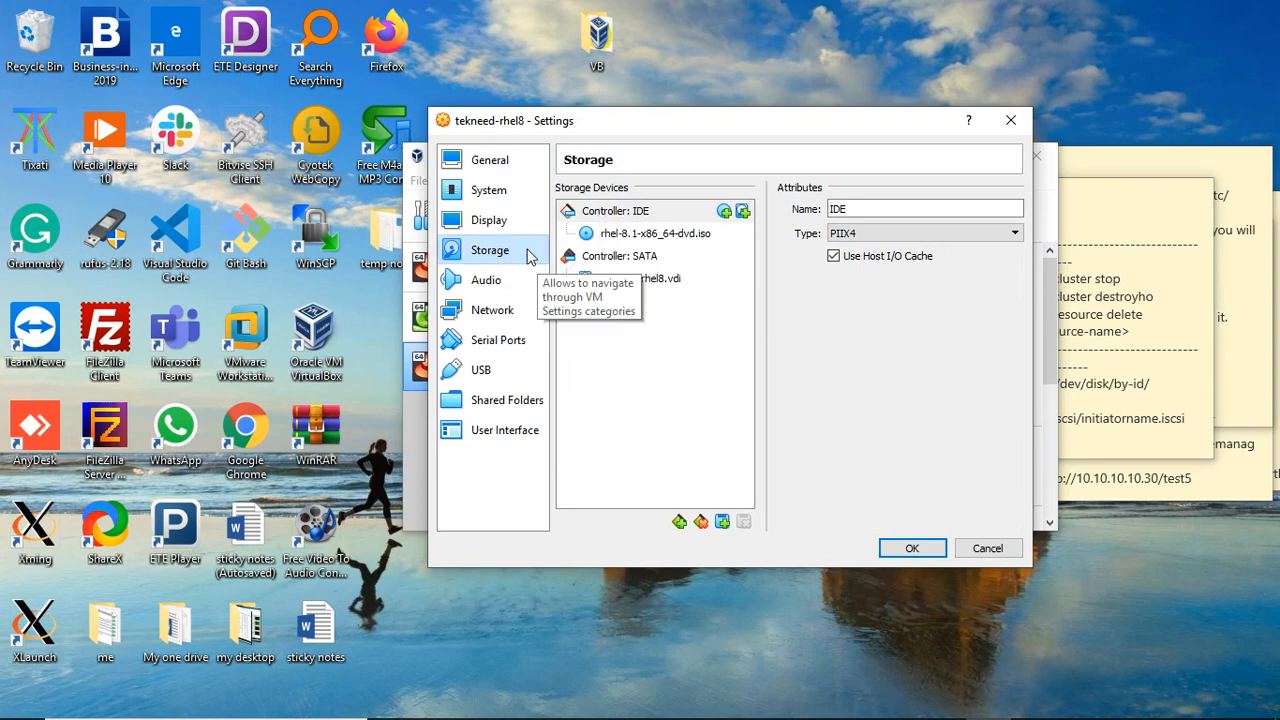
{"action": "left_click", "coordinate": [629, 237]}
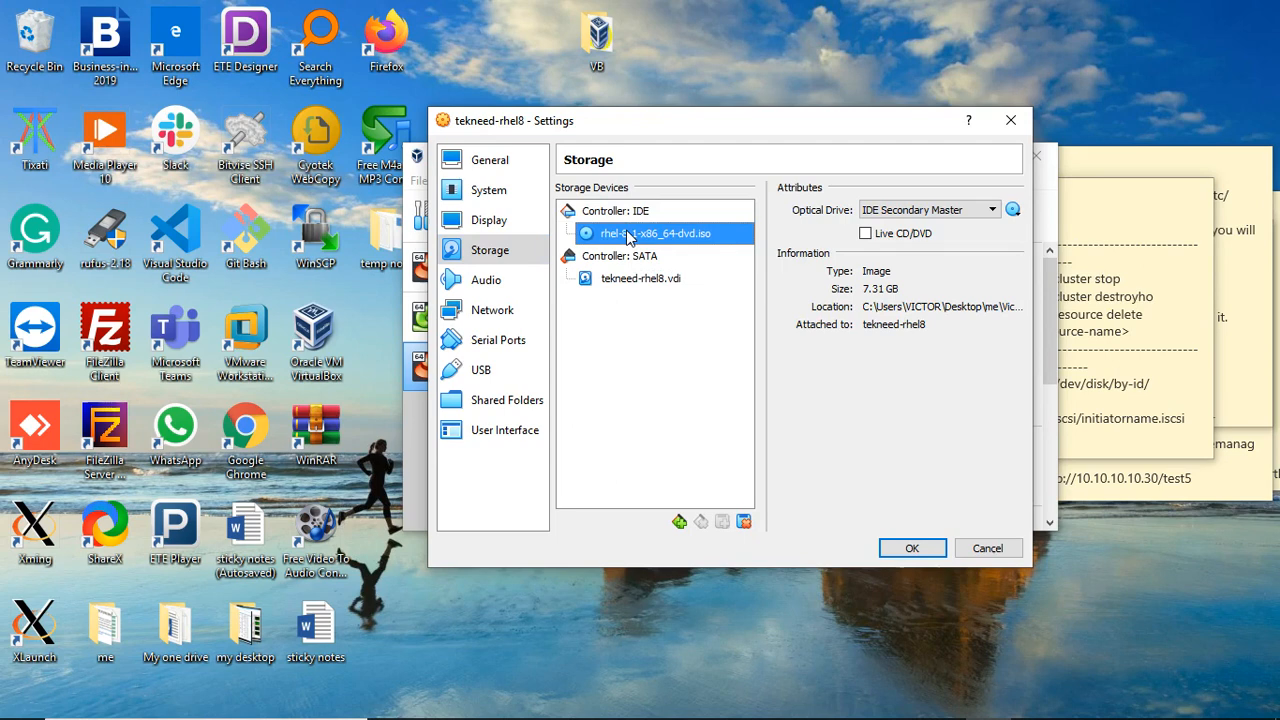
{"action": "left_click", "coordinate": [992, 211]}
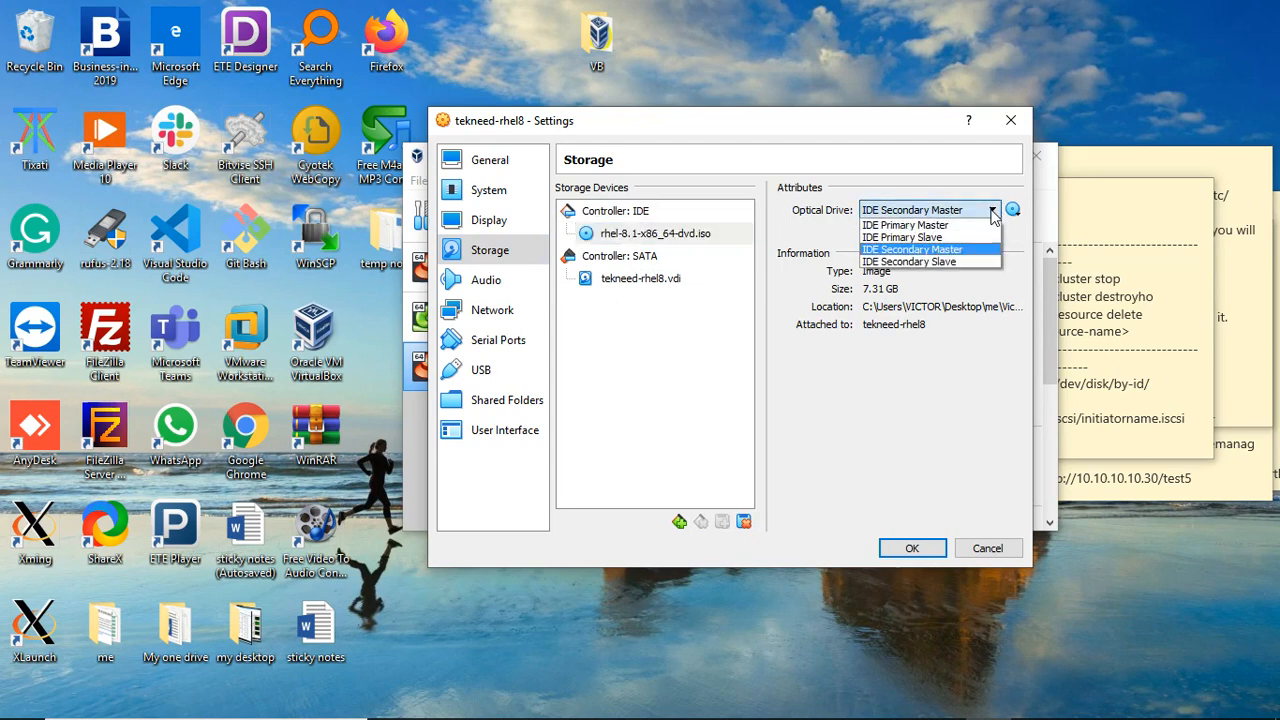
{"action": "left_click", "coordinate": [1013, 210]}
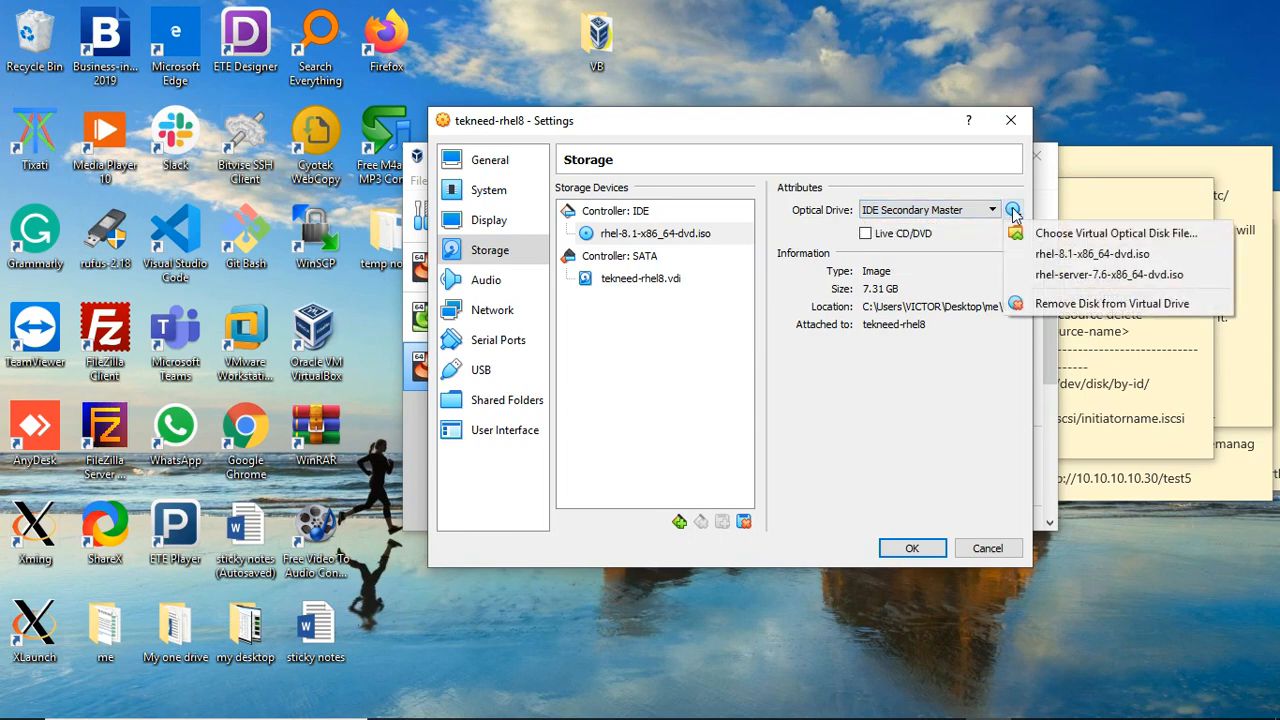
{"action": "left_click", "coordinate": [1075, 308]}
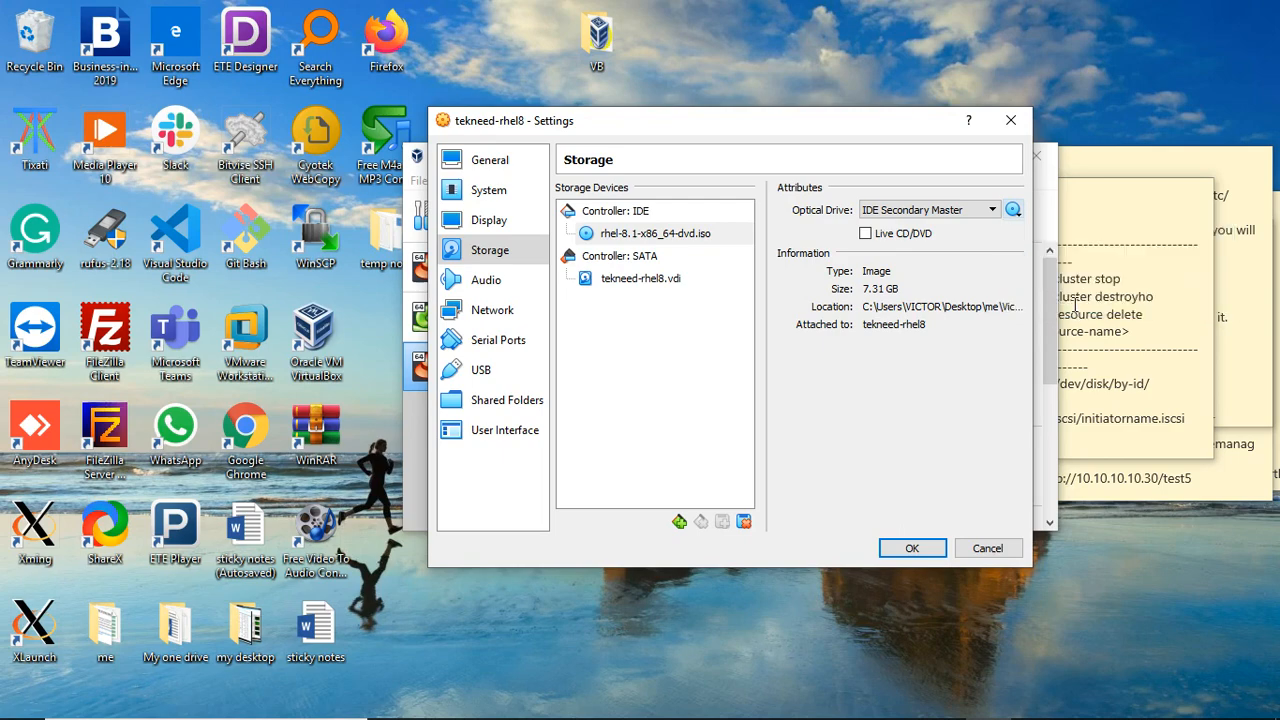
{"action": "left_click", "coordinate": [912, 549]}
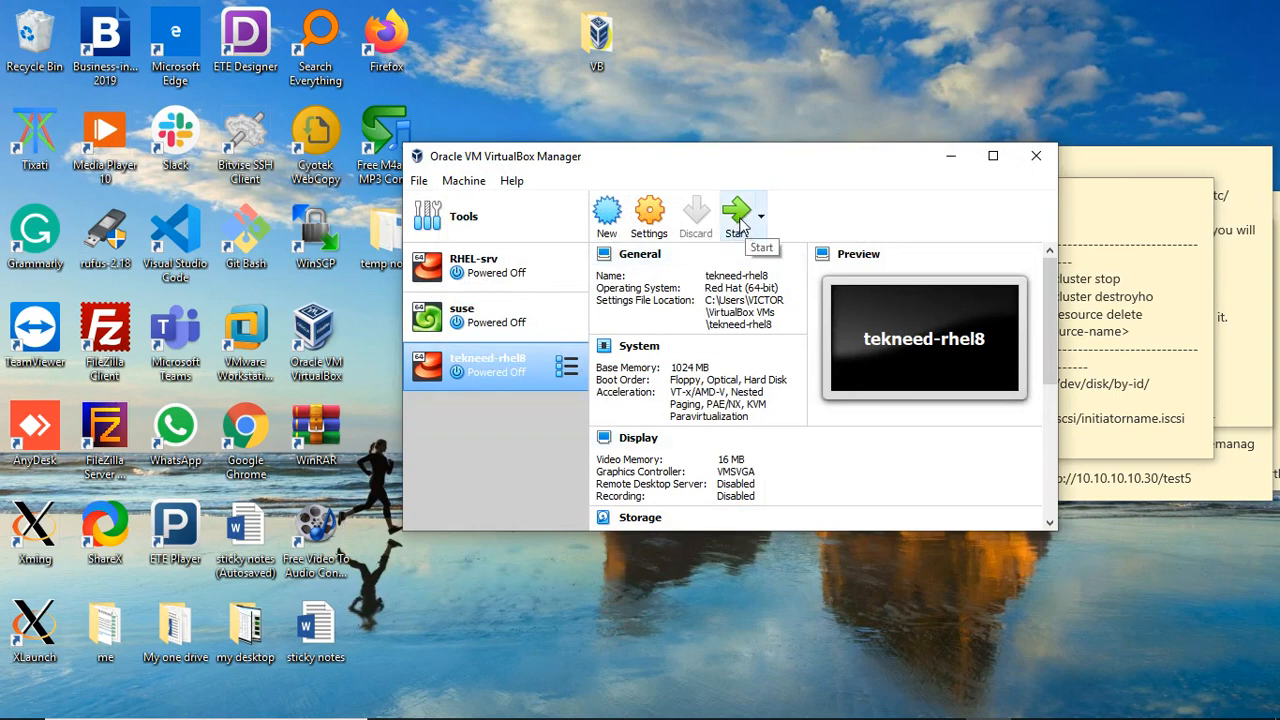
Step: Start tekneed-rhel8 and dismiss the keyboard auto-capture and mouse integration notices
{"action": "left_click", "coordinate": [737, 216]}
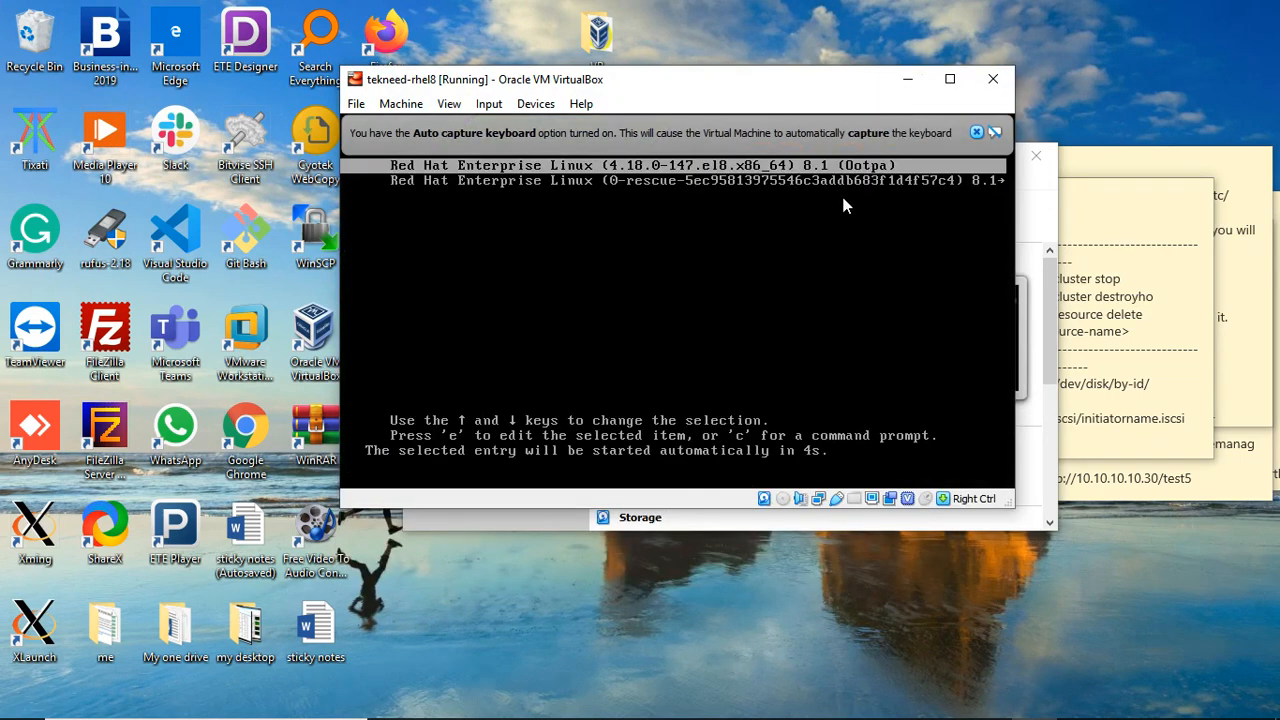
{"action": "left_click", "coordinate": [977, 132]}
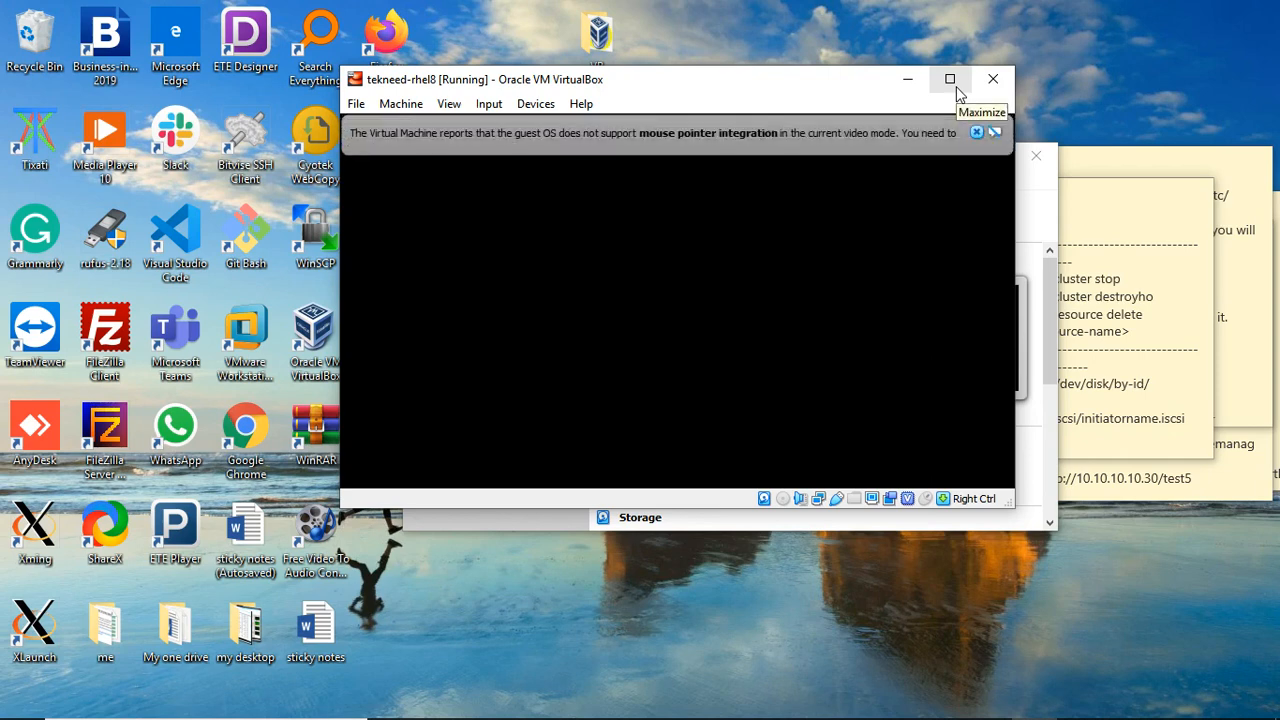
{"action": "left_click", "coordinate": [977, 132]}
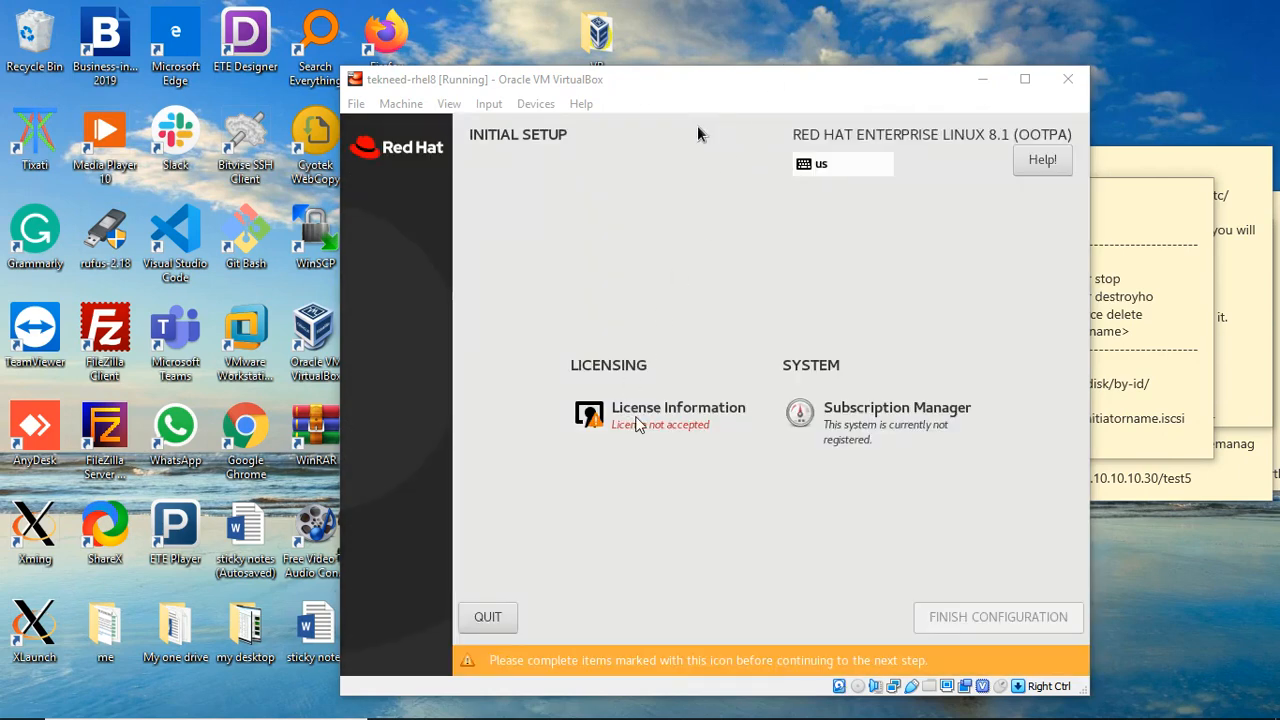
Step: Accept the RHEL license agreement under License Information and finish the initial configuration
{"action": "left_click", "coordinate": [698, 128]}
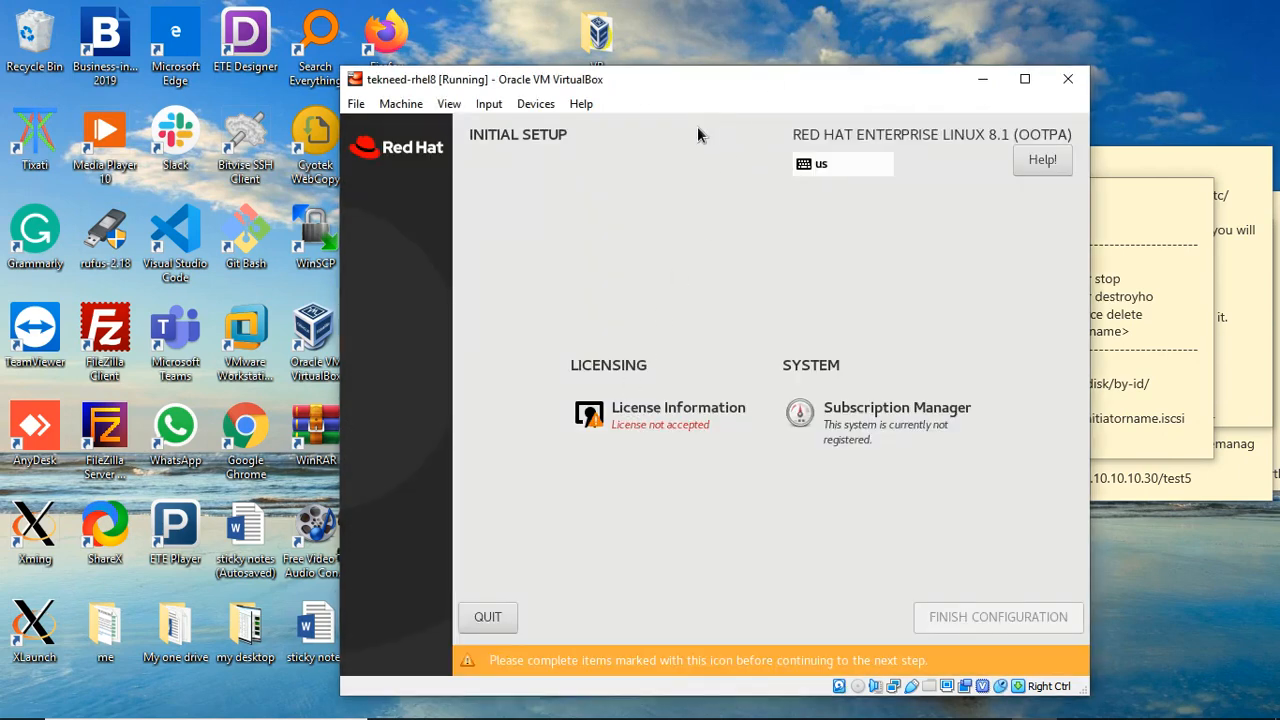
{"action": "left_click", "coordinate": [661, 413]}
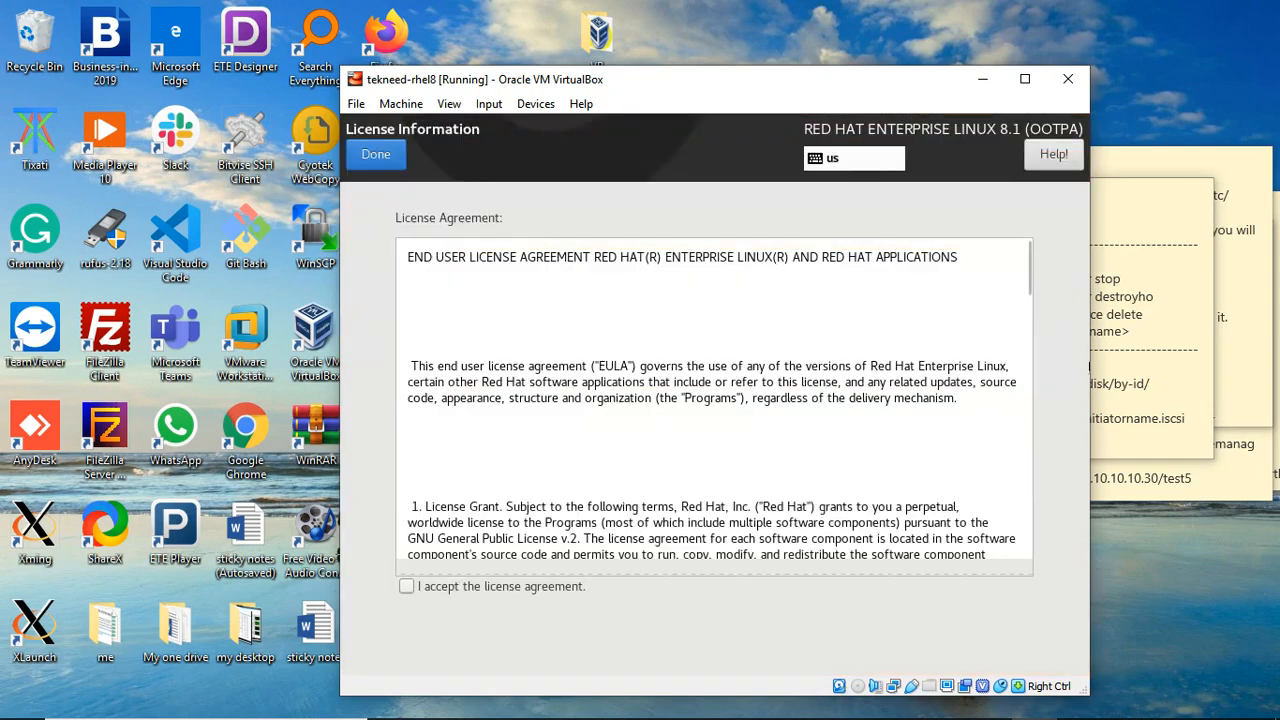
{"action": "left_click", "coordinate": [406, 587]}
{"action": "left_click", "coordinate": [379, 161]}
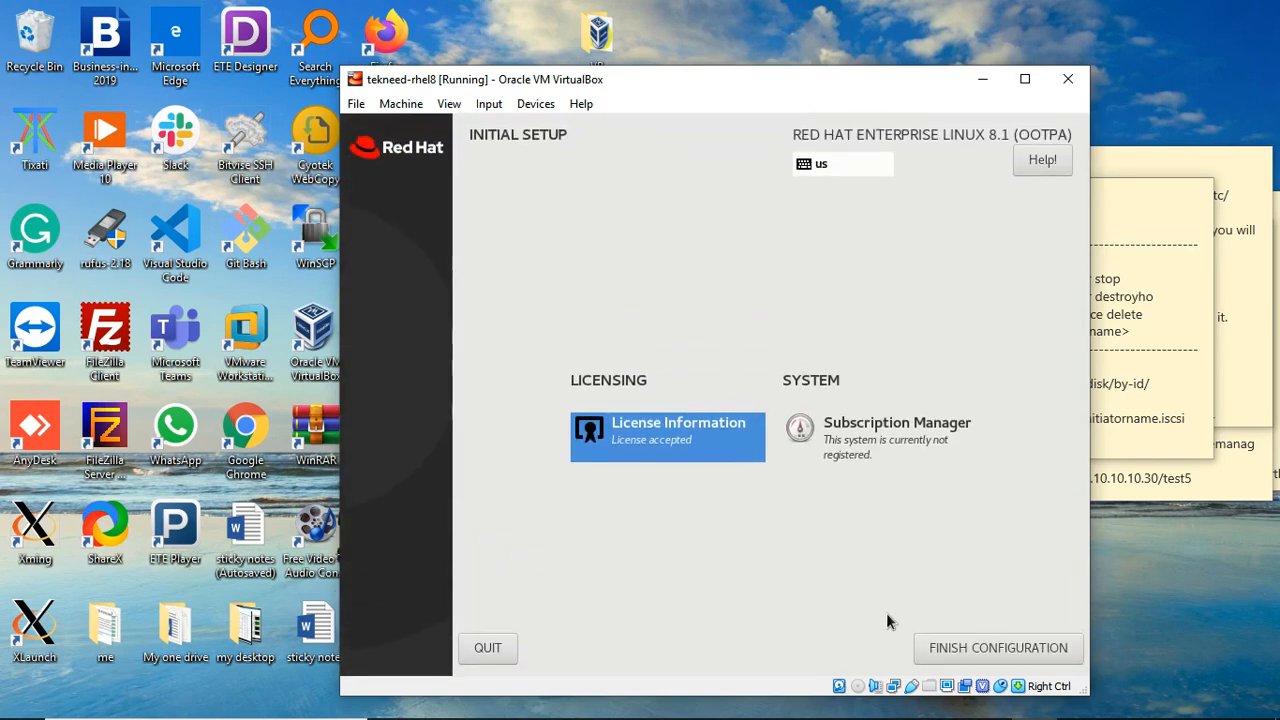
{"action": "left_click", "coordinate": [981, 646]}
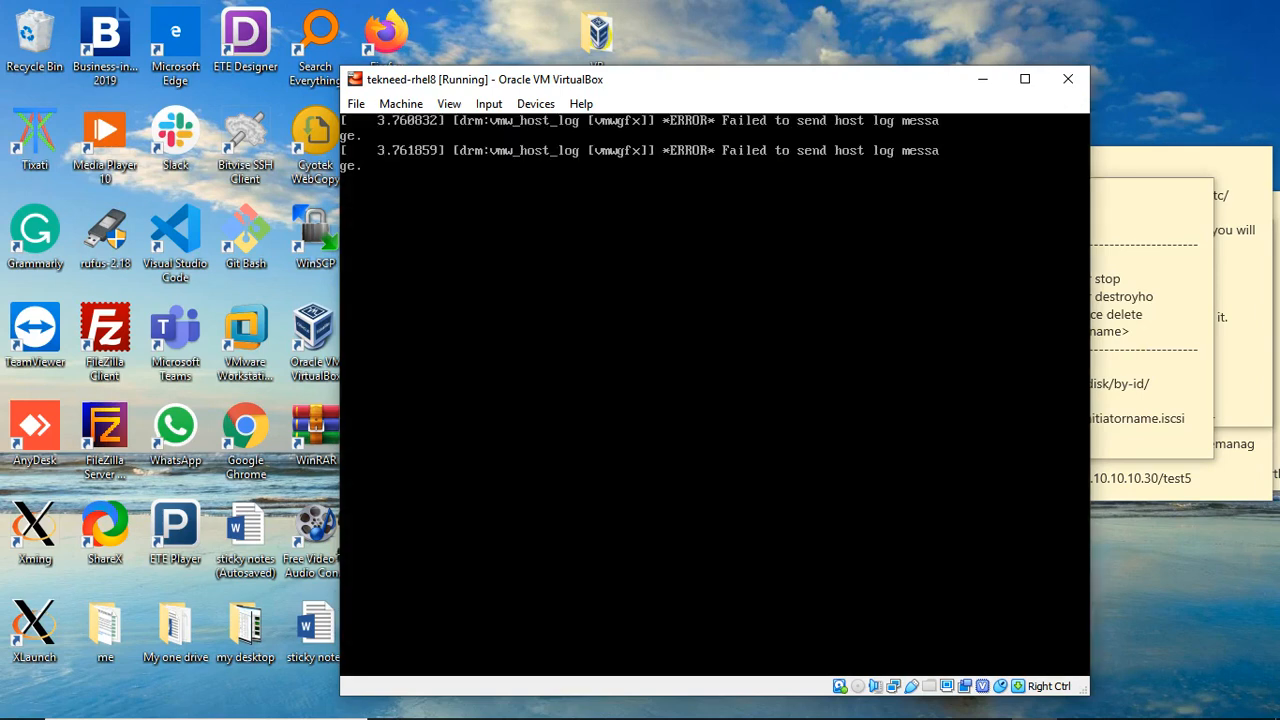
Step: Sign in as root through 'Not listed?' using the root password
{"action": "key", "text": "Control_R"}
{"action": "left_click", "coordinate": [936, 29]}
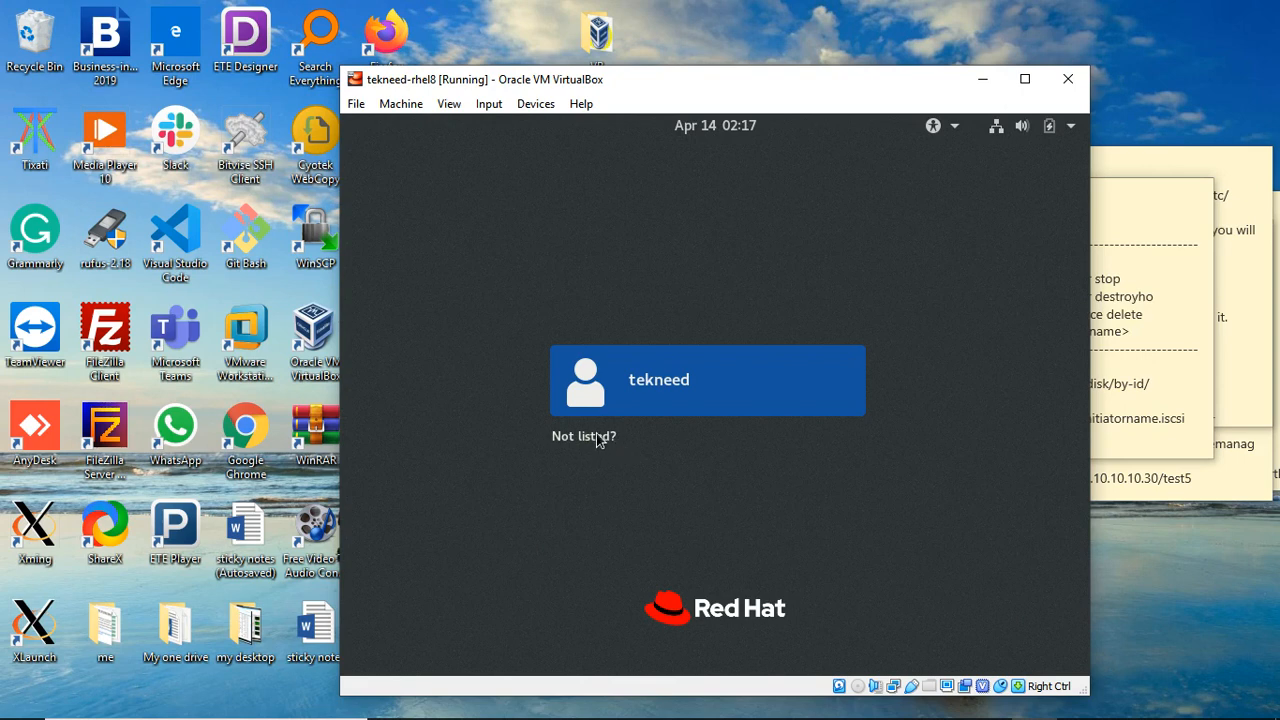
{"action": "left_click", "coordinate": [595, 439]}
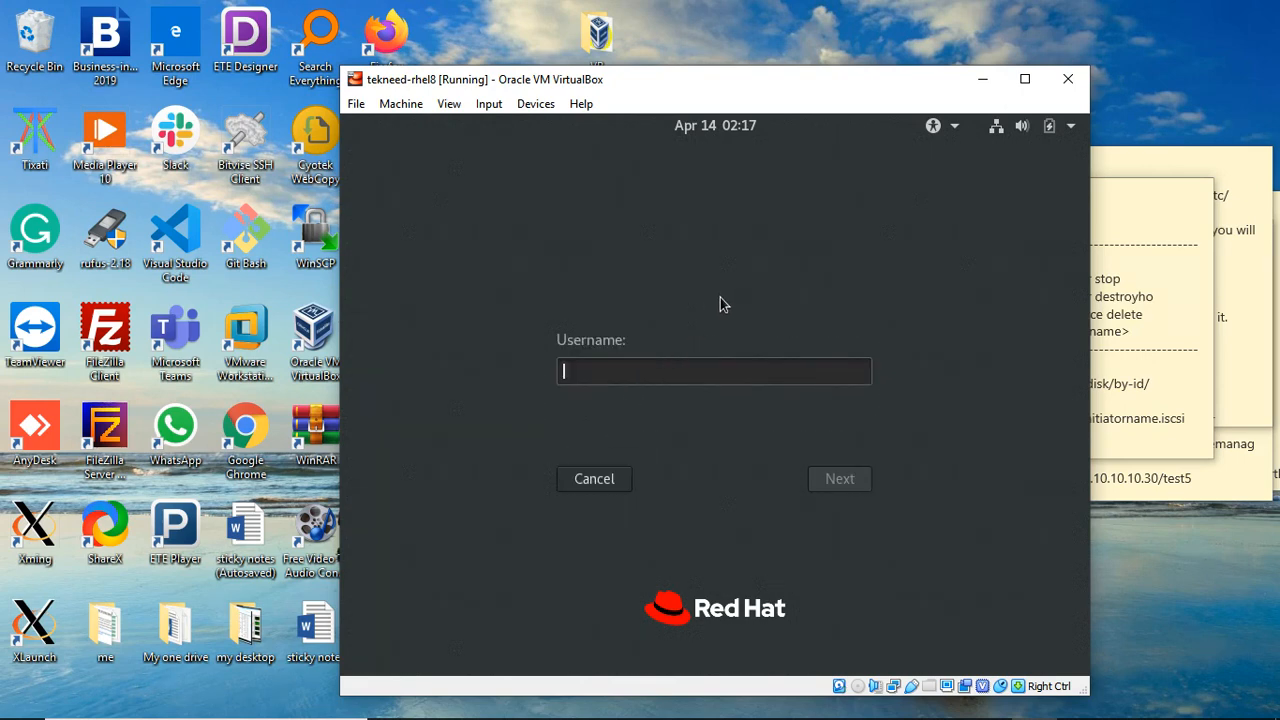
{"action": "type", "text": "root"}
{"action": "left_click", "coordinate": [838, 478]}
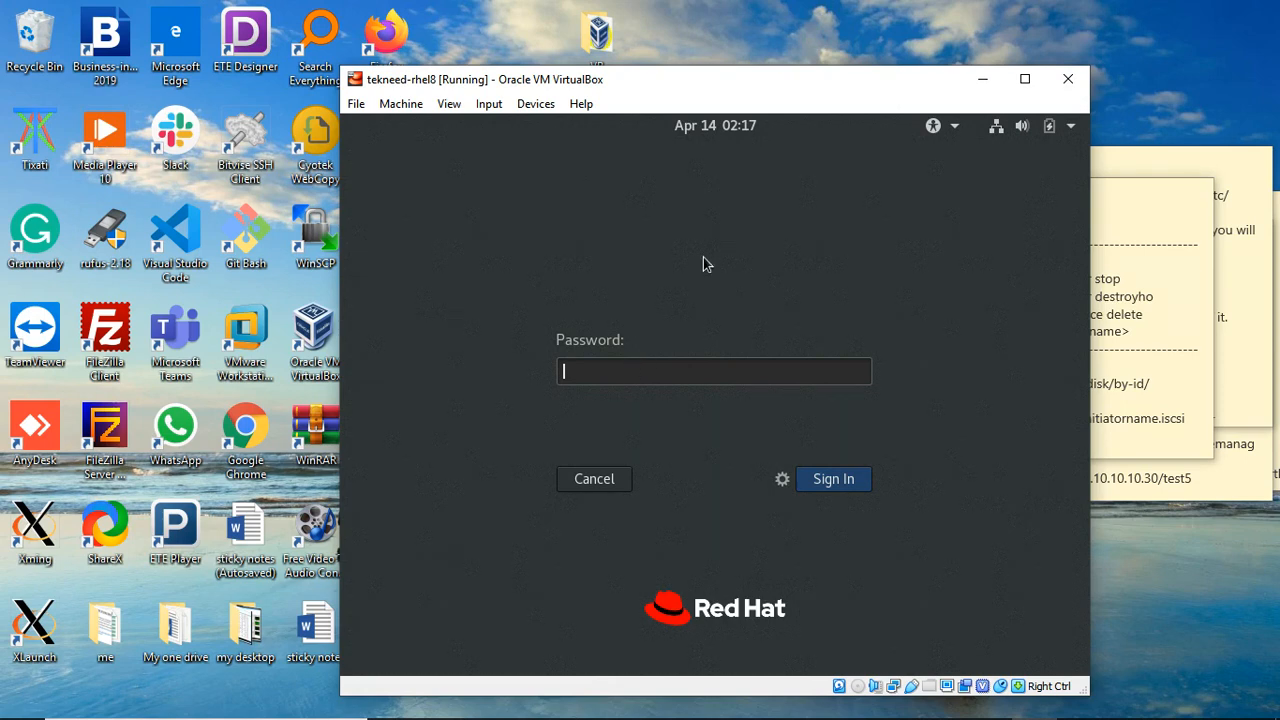
{"action": "type", "text": "tekneed12345"}
{"action": "left_click", "coordinate": [827, 482]}
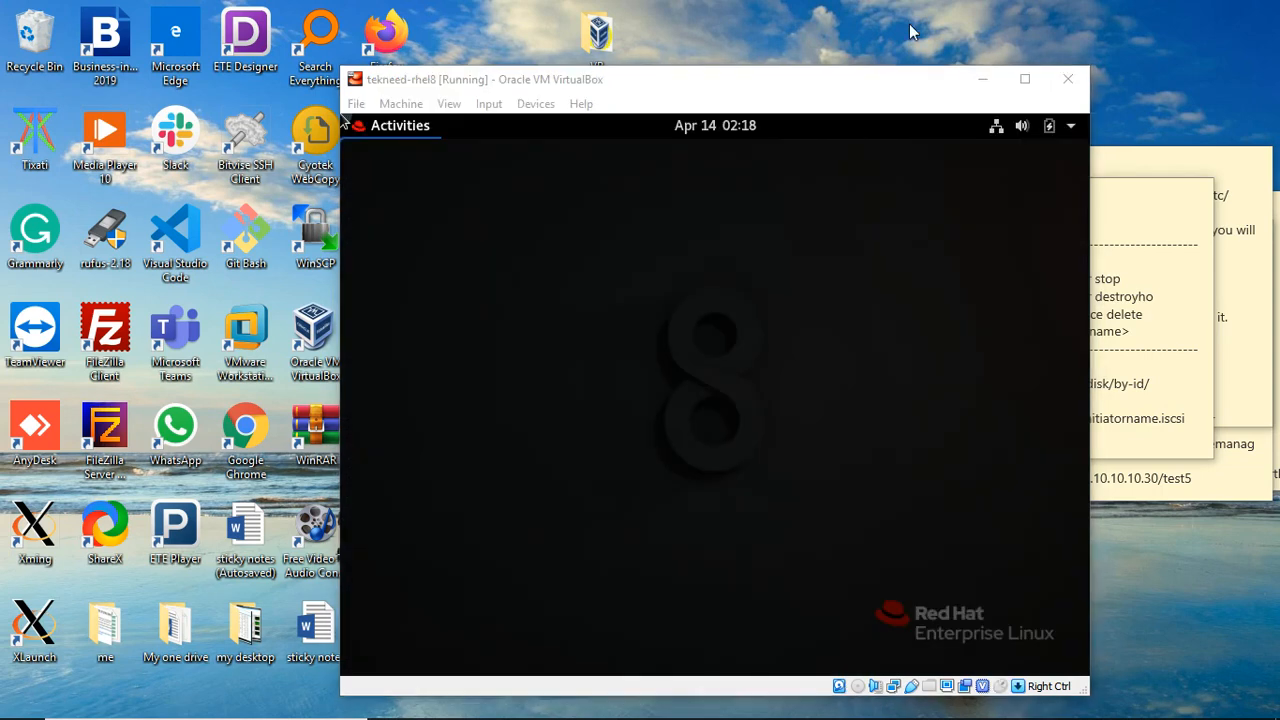
Step: Open the Activities overview and launch Terminal from the dash
{"action": "left_click", "coordinate": [523, 176]}
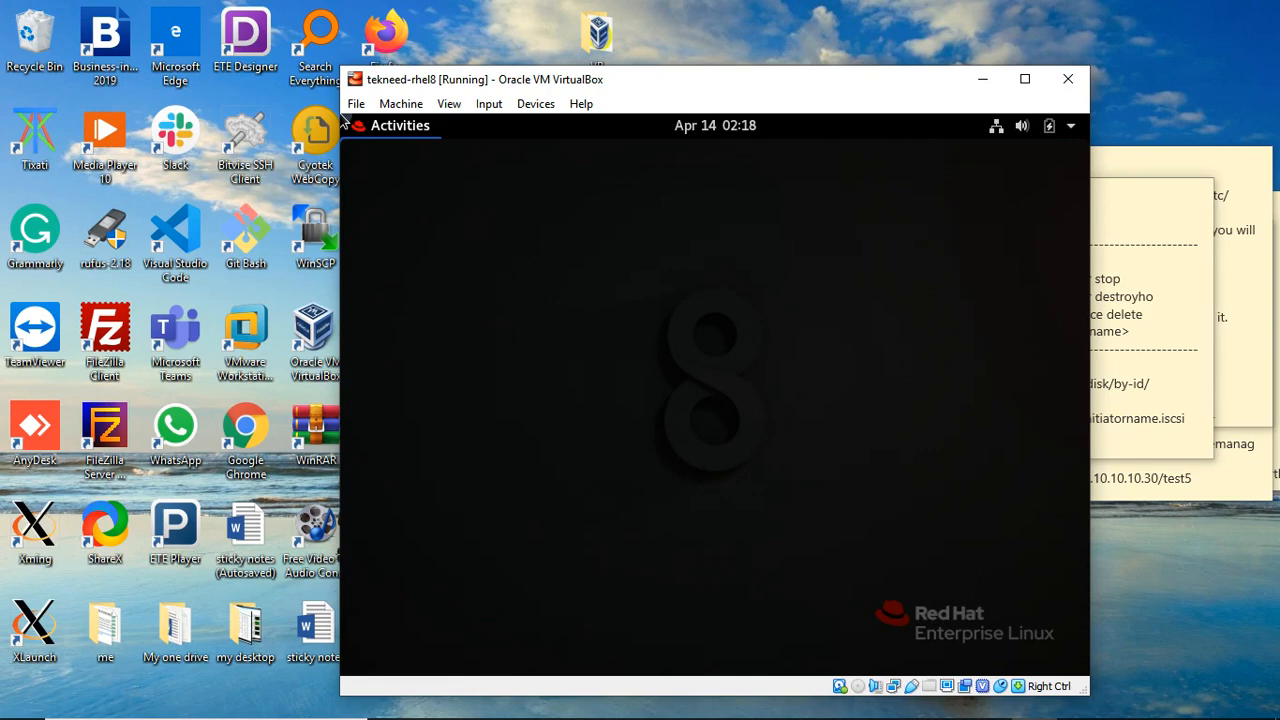
{"action": "mouse_move", "coordinate": [343, 118]}
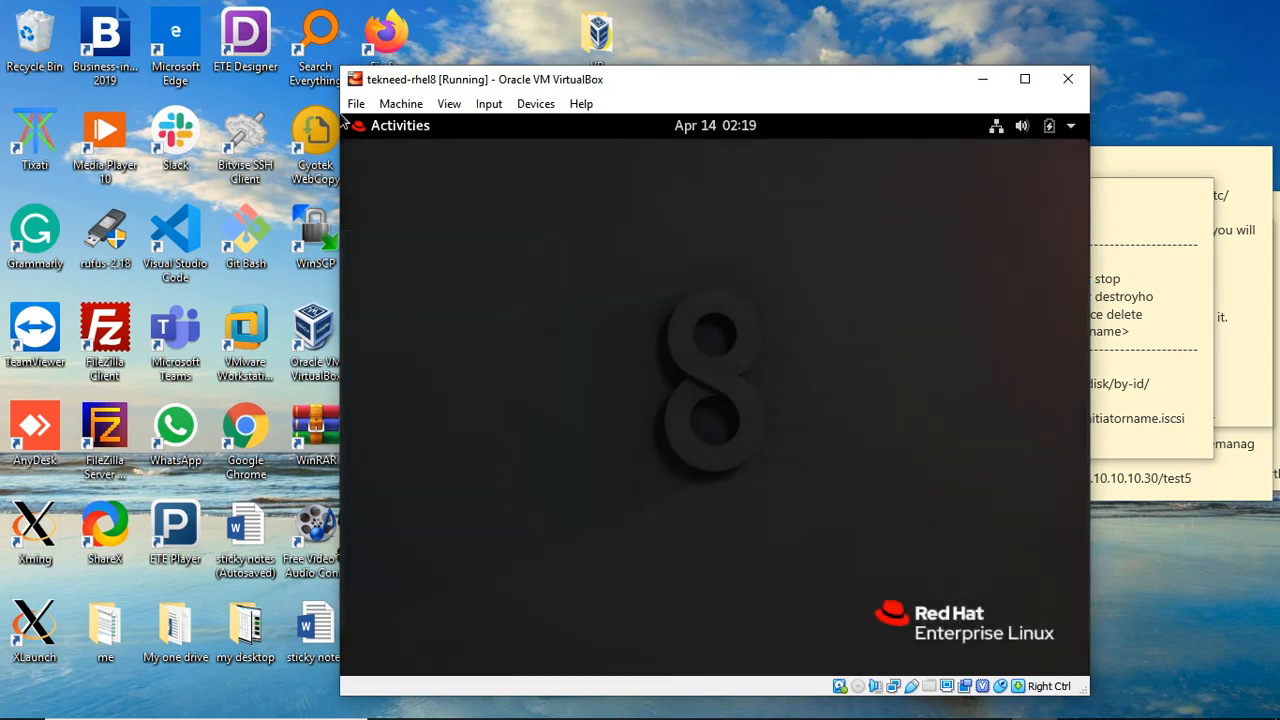
{"action": "left_click", "coordinate": [393, 133]}
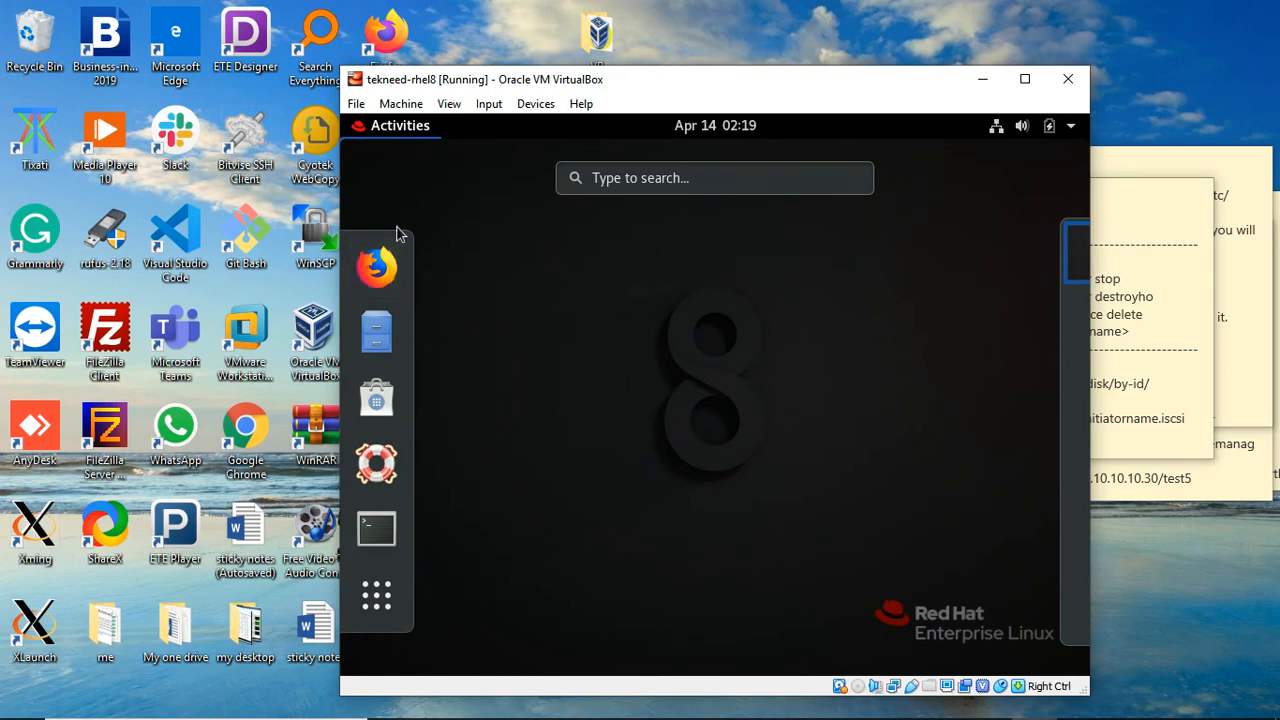
{"action": "left_click", "coordinate": [499, 190]}
{"action": "left_click", "coordinate": [383, 137]}
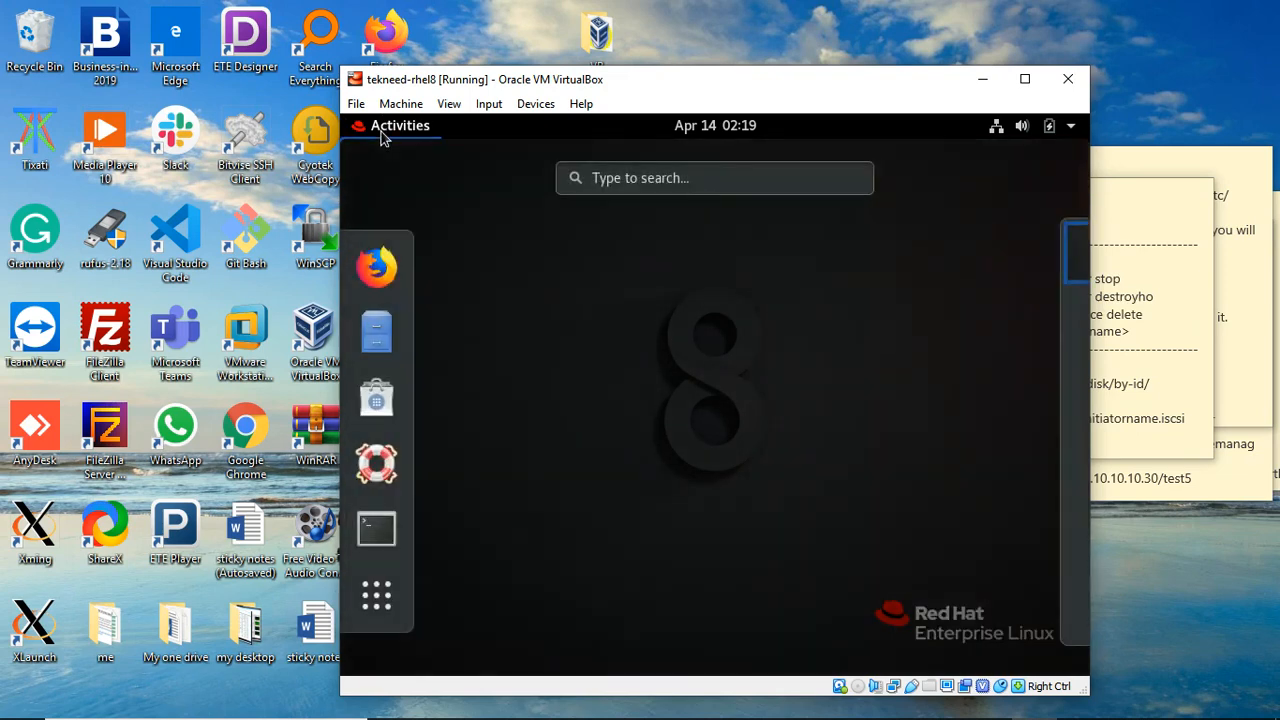
{"action": "left_click", "coordinate": [379, 535]}
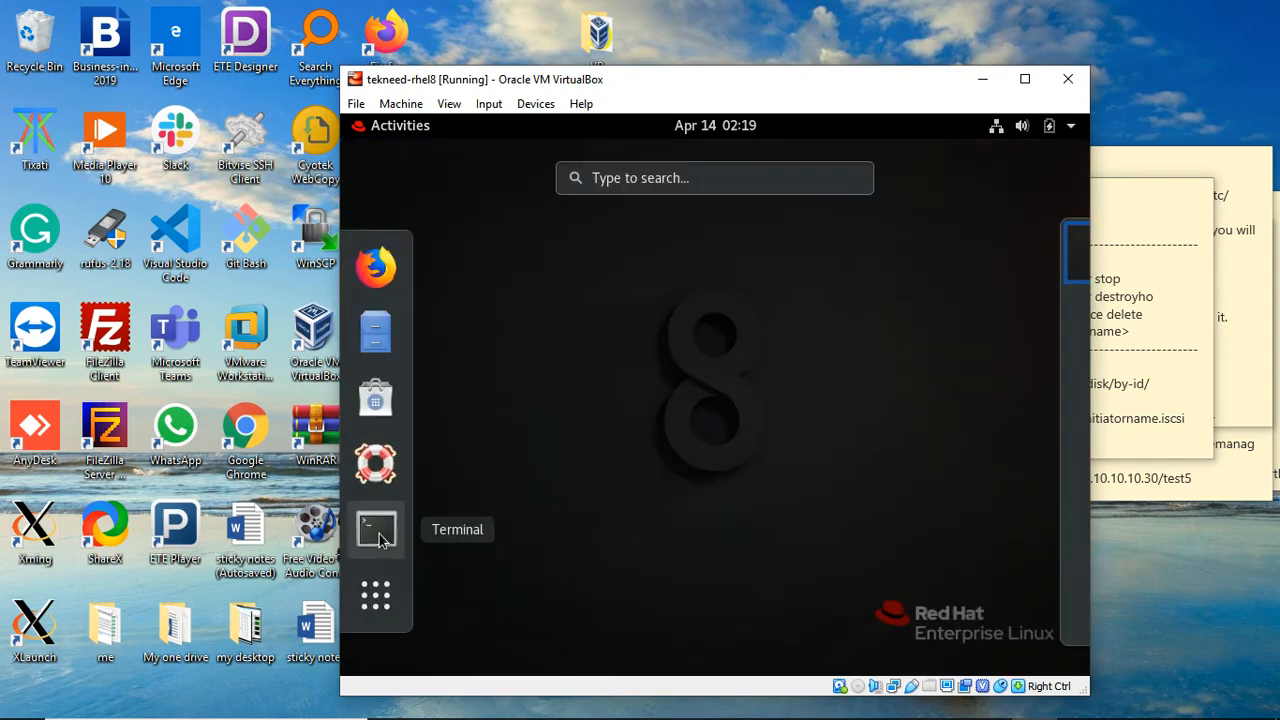
{"action": "left_click", "coordinate": [377, 533]}
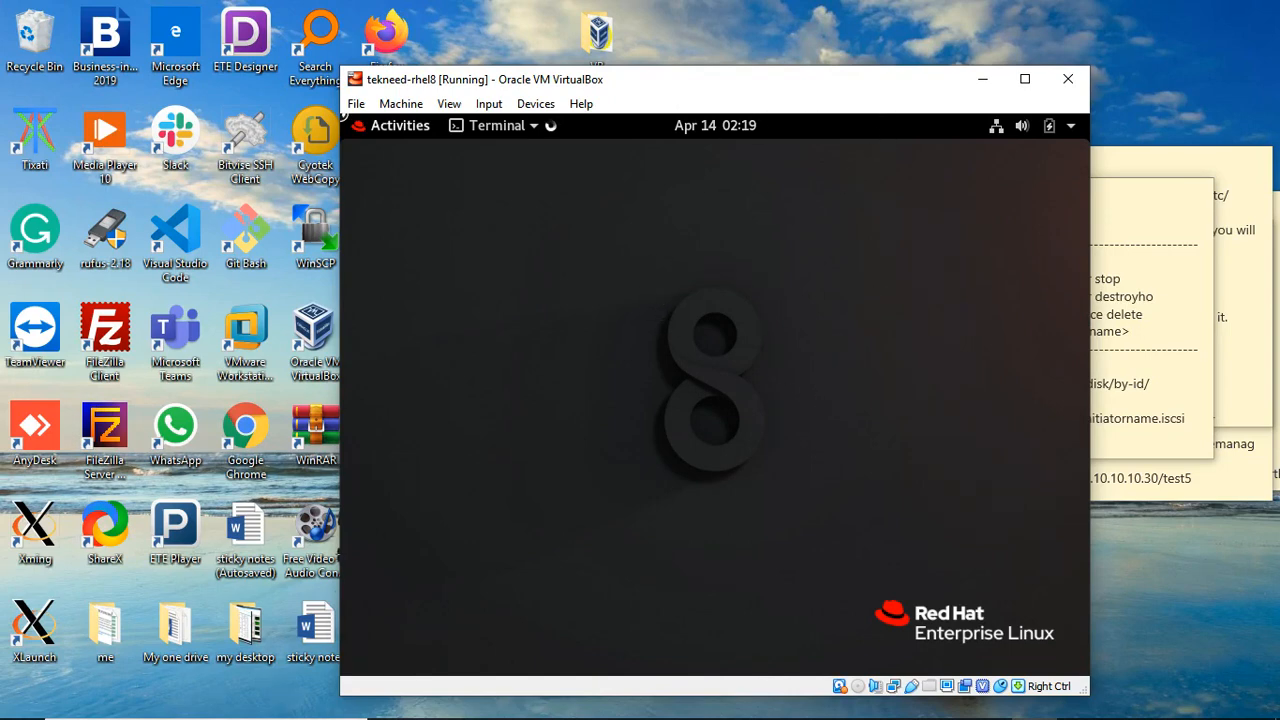
{"action": "left_click", "coordinate": [724, 46]}
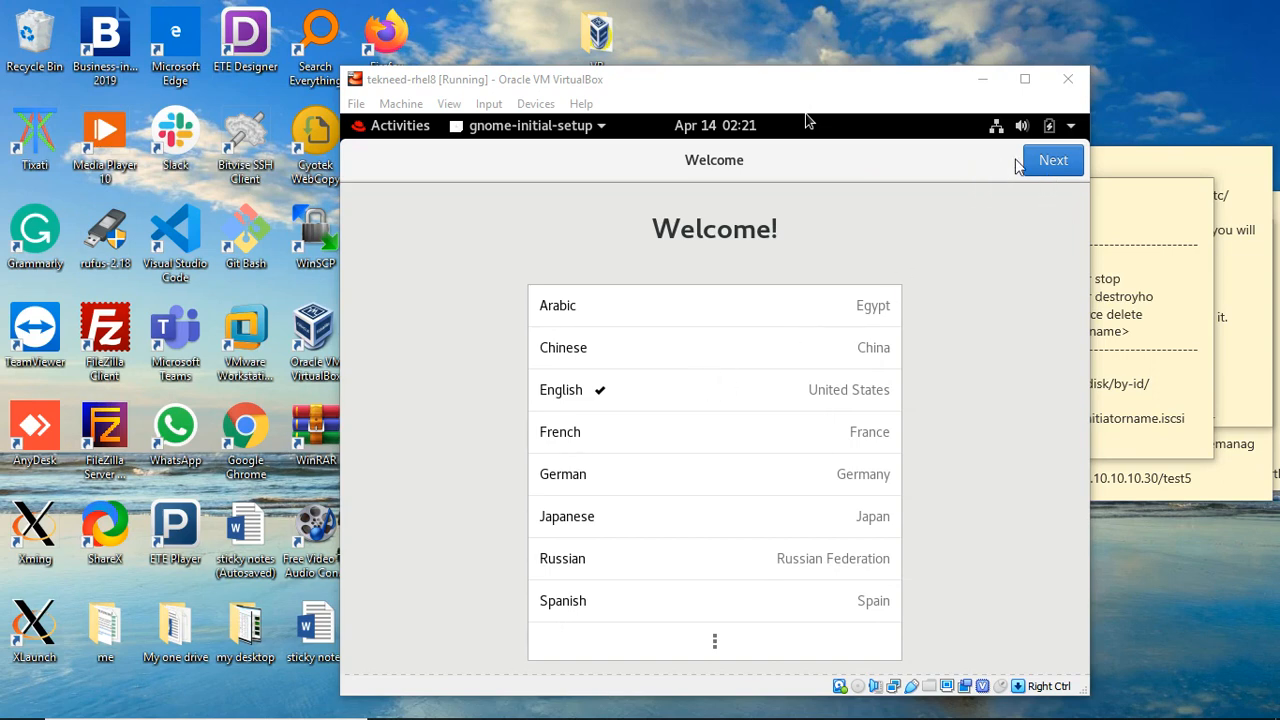
Step: Keep English (US) language and layout, switch Location Services off, skip Online Accounts, and finish setup
{"action": "left_click", "coordinate": [1050, 162]}
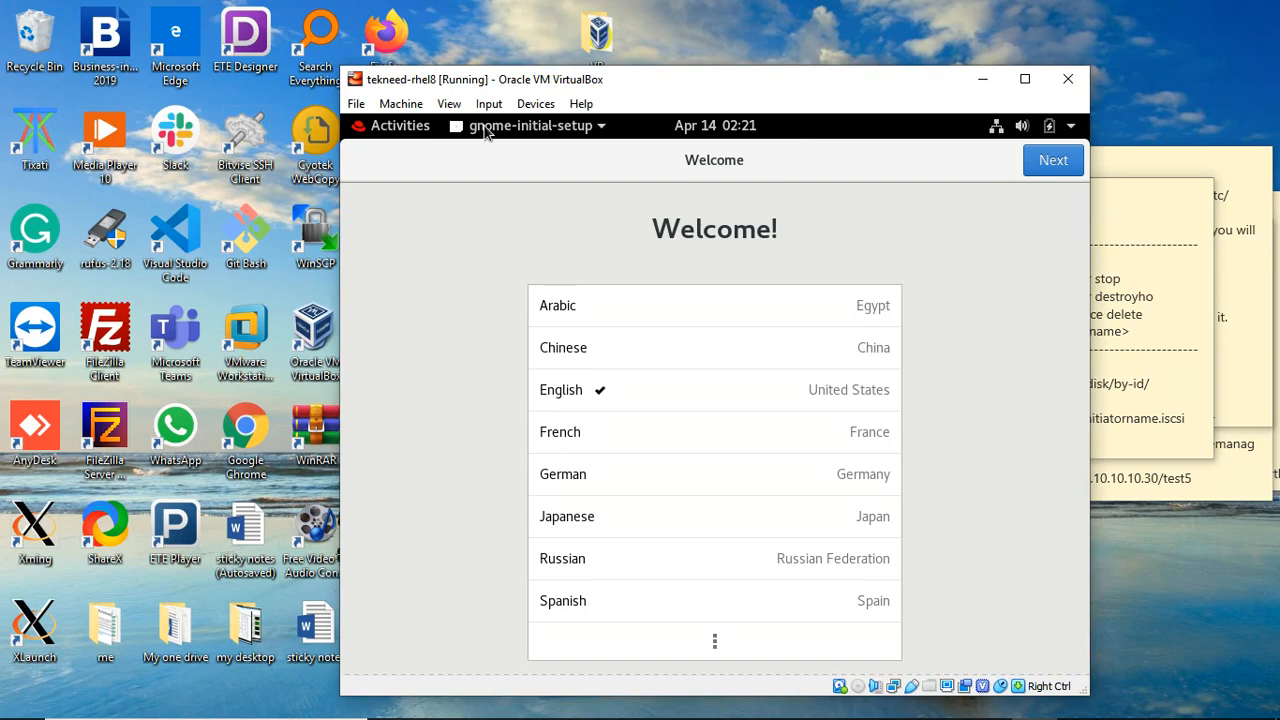
{"action": "left_click", "coordinate": [1063, 170]}
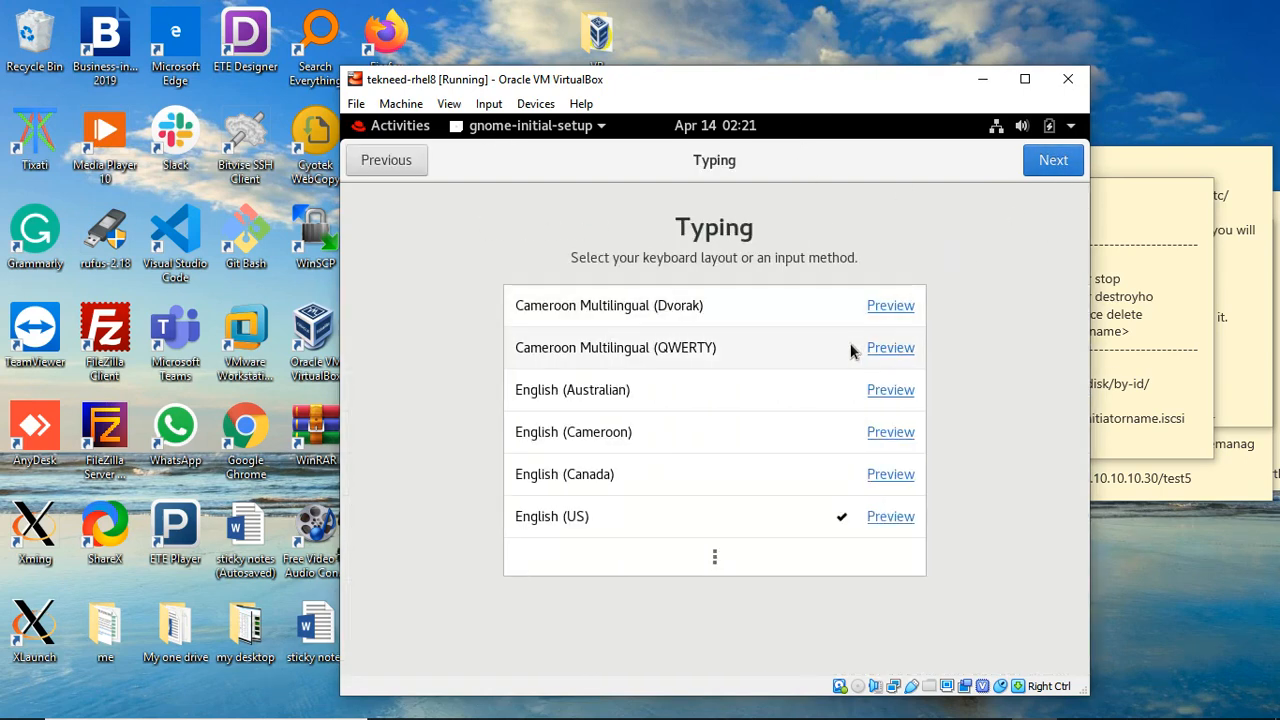
{"action": "left_click", "coordinate": [1052, 166]}
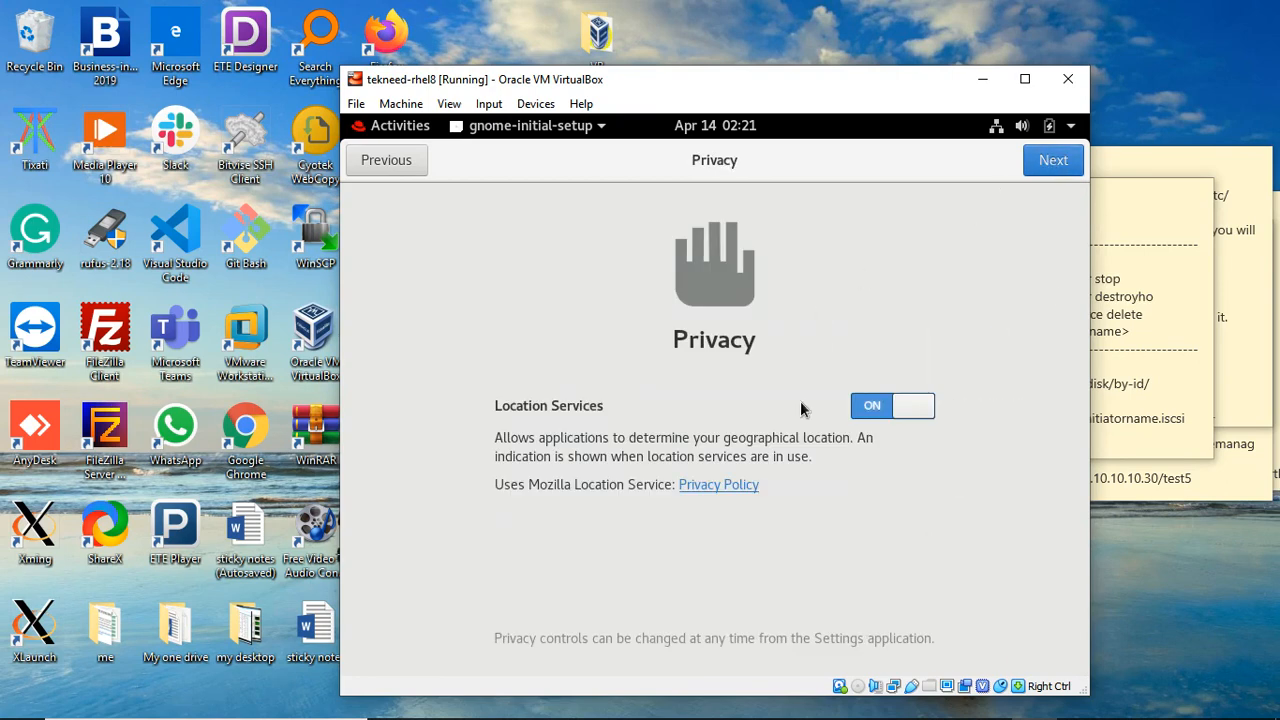
{"action": "left_click", "coordinate": [923, 416]}
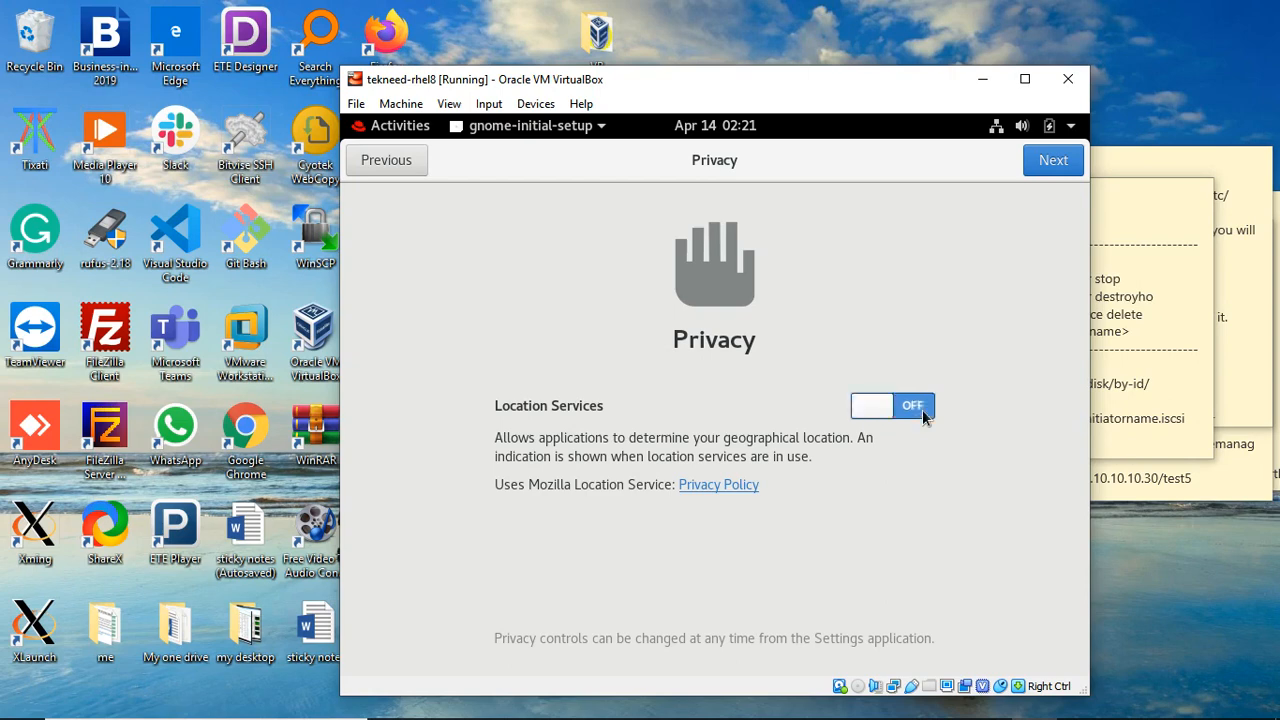
{"action": "left_click", "coordinate": [1049, 170]}
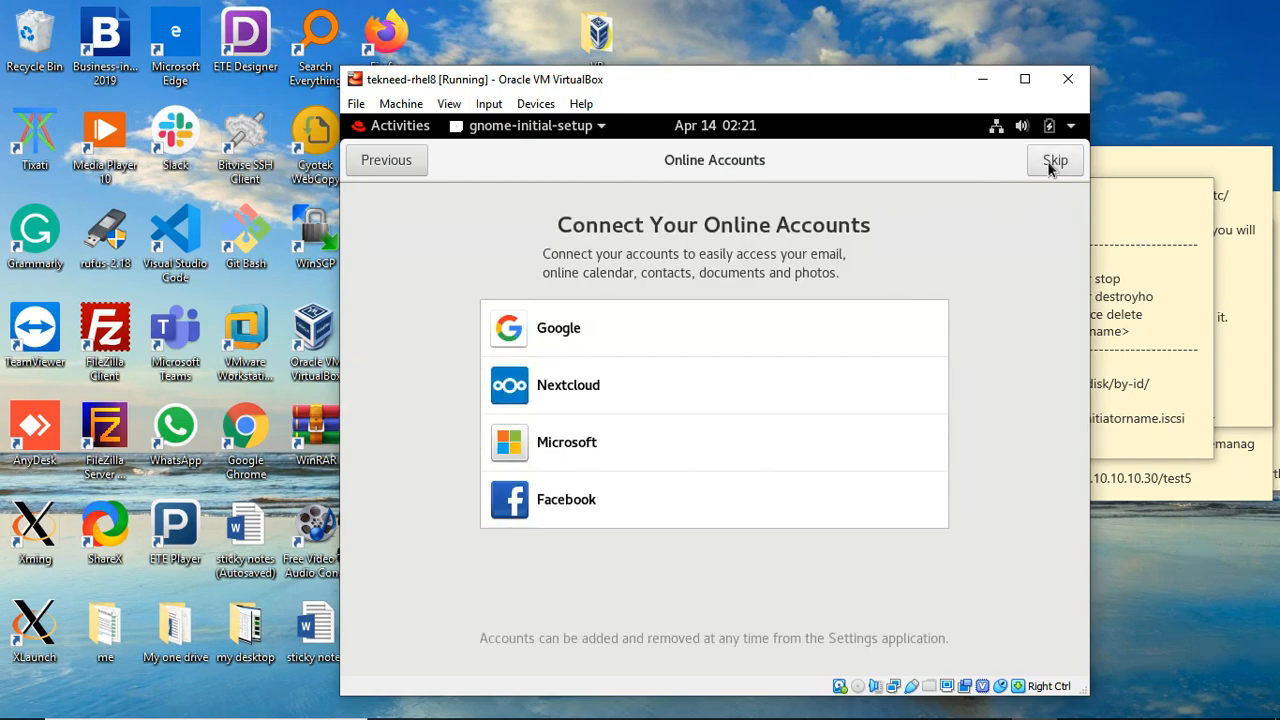
{"action": "left_click", "coordinate": [1048, 163]}
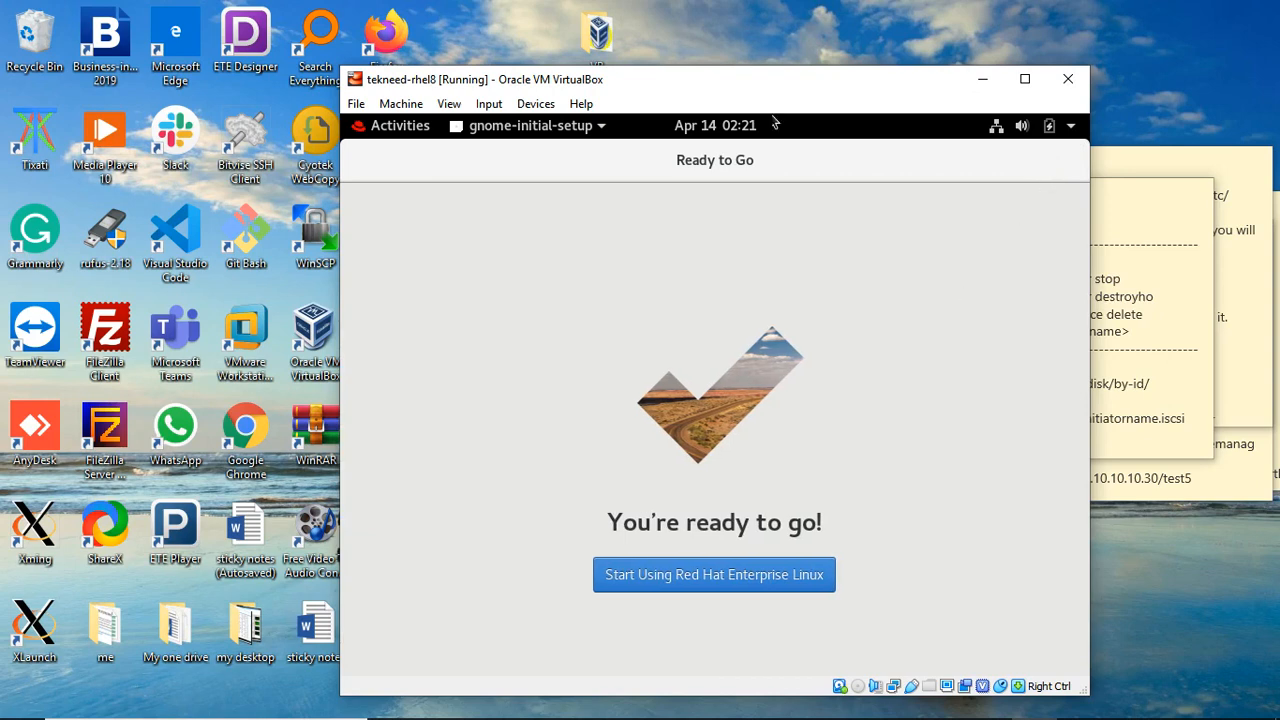
{"action": "left_click", "coordinate": [743, 581]}
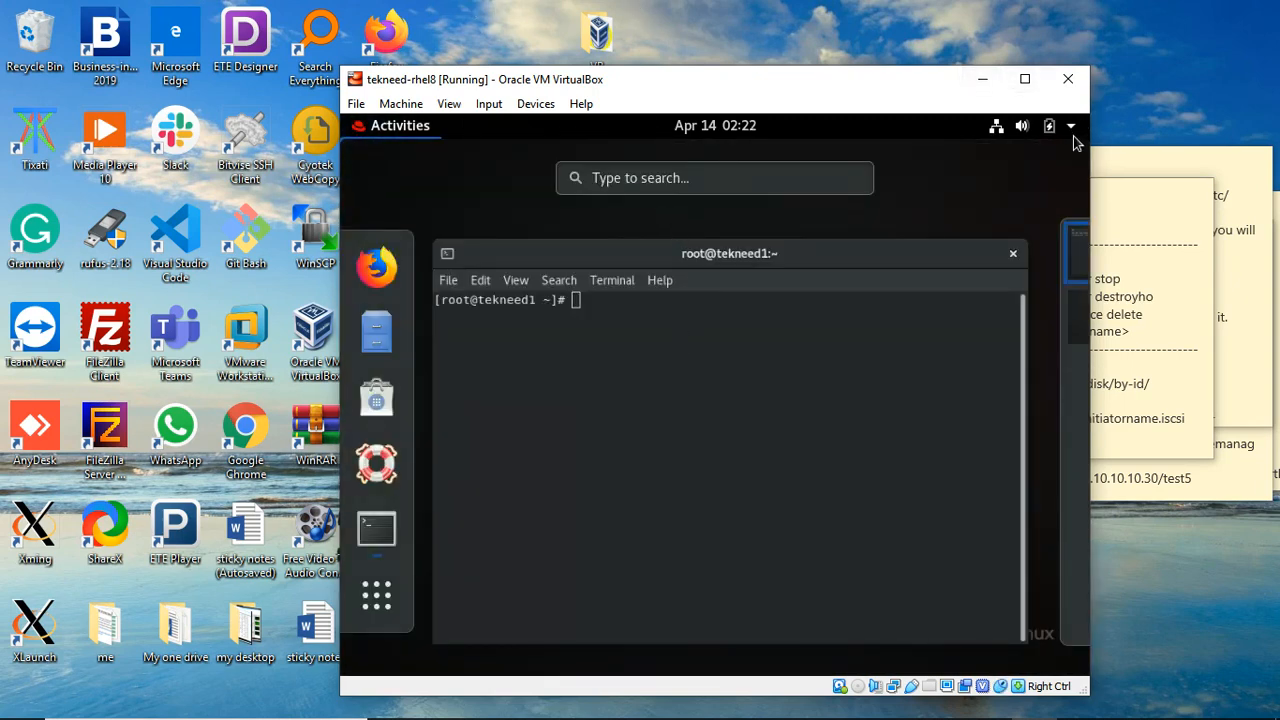
Step: Select the root@tekneed1 terminal window in Activities to bring it forward
{"action": "mouse_move", "coordinate": [625, 435]}
{"action": "left_click", "coordinate": [671, 324]}
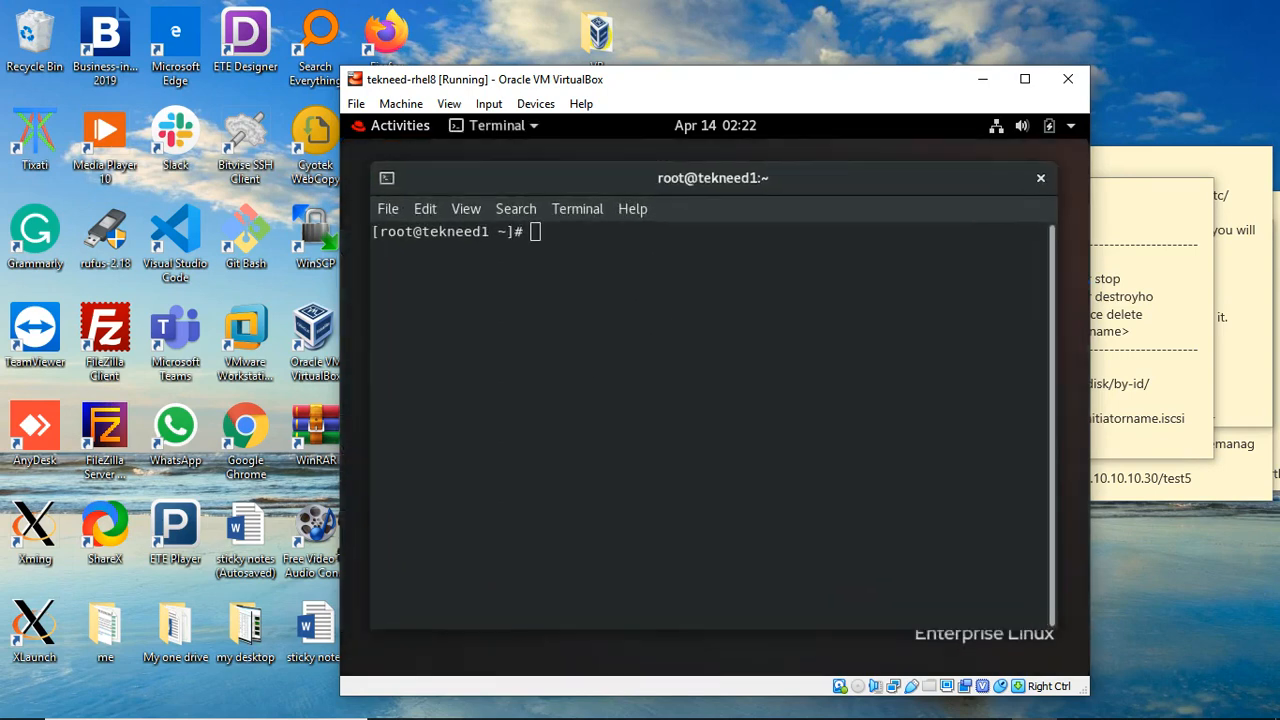